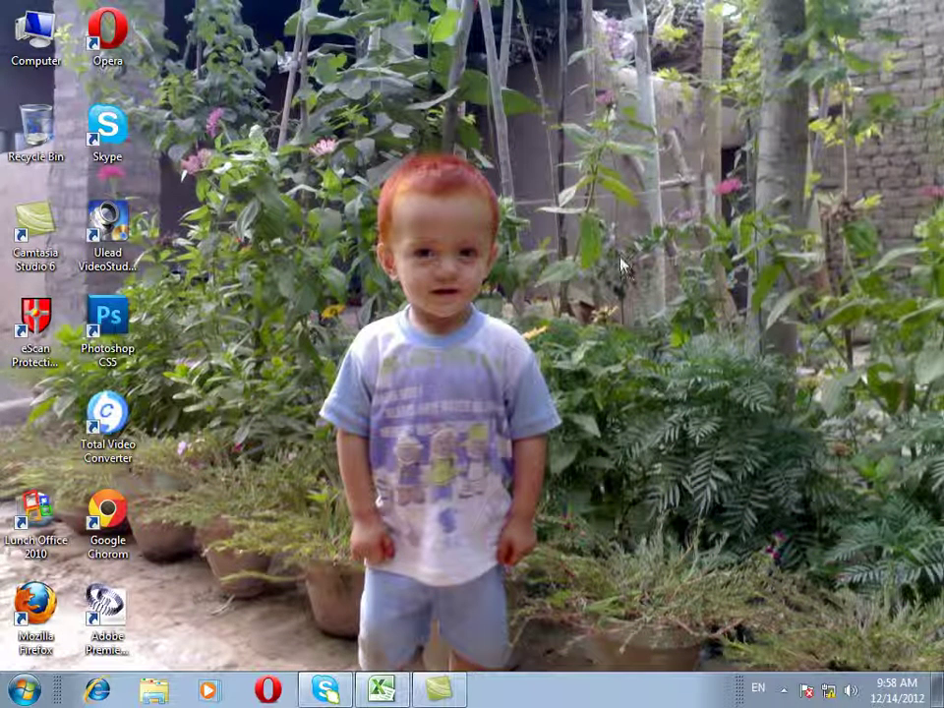
Step: Restore the Book2 Excel window from the taskbar so it fills the screen
{"action": "left_click", "coordinate": [386, 694]}
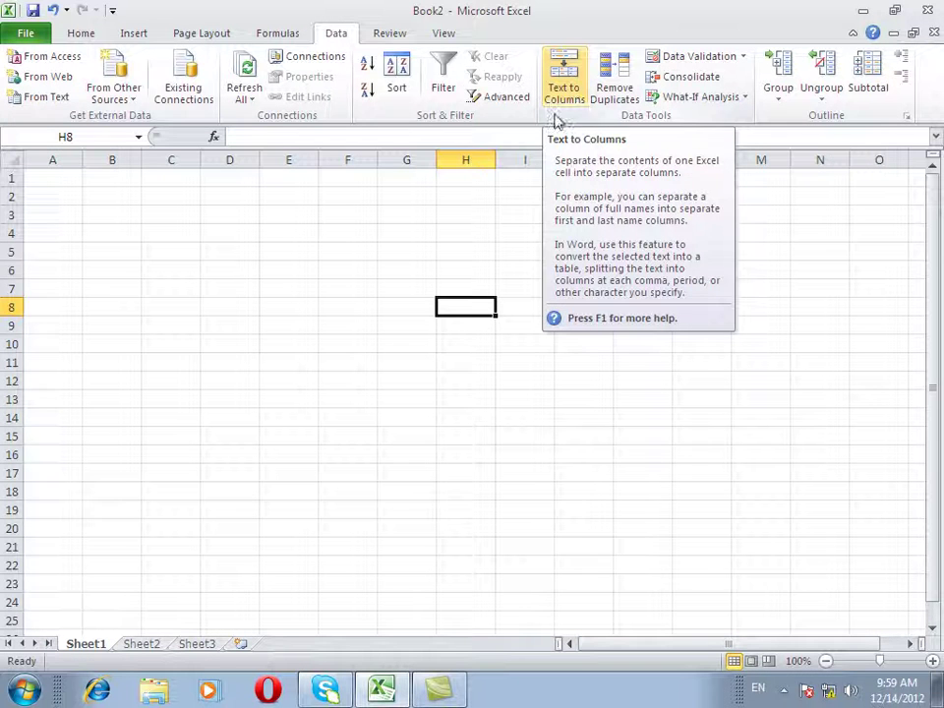
Step: Enter 'this is the computer class' in cell A1 and reselect A1
{"action": "left_click", "coordinate": [54, 176]}
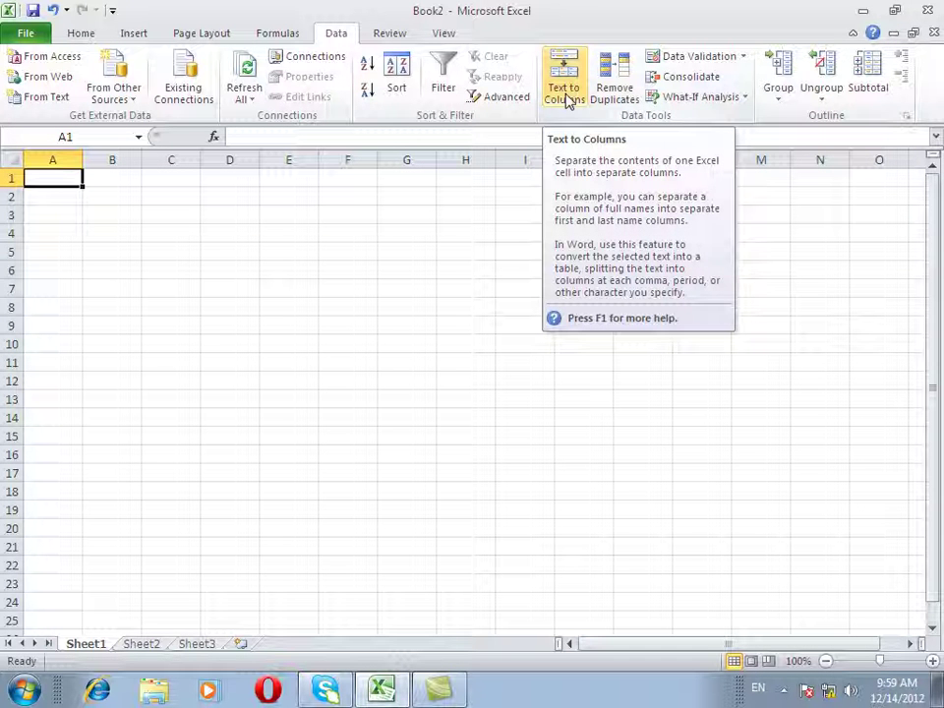
{"action": "type", "text": "this is the computer cla"}
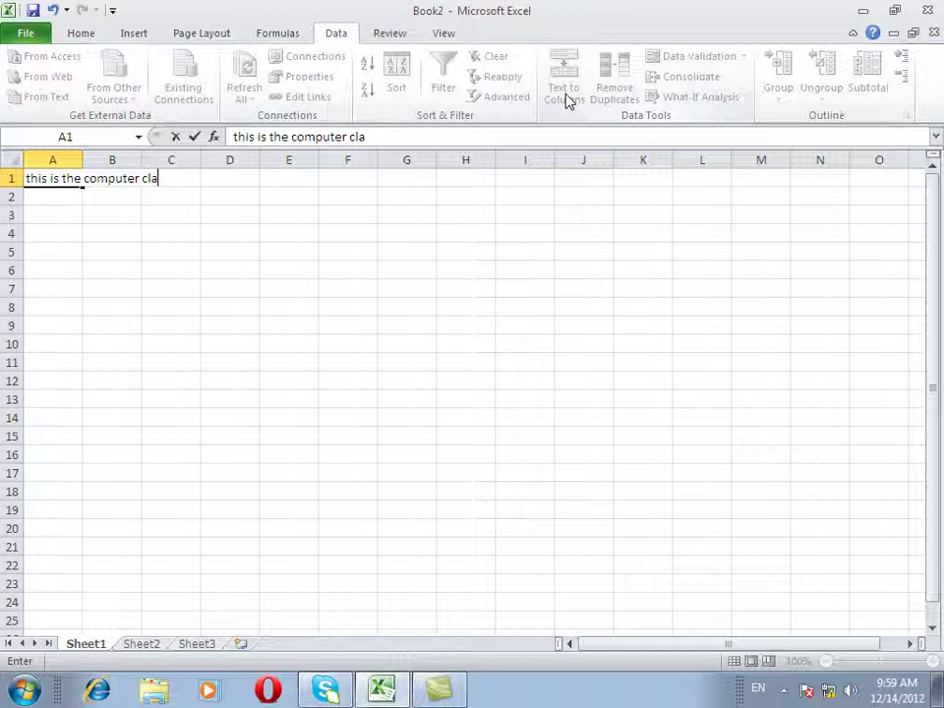
{"action": "type", "text": "ss"}
{"action": "key", "text": "Return"}
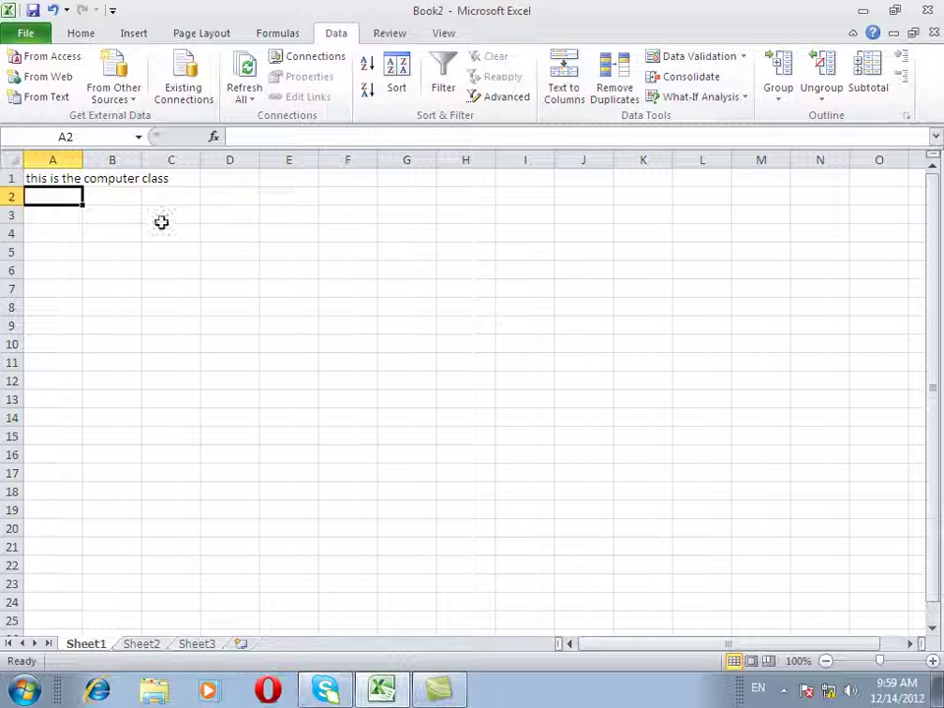
{"action": "left_click", "coordinate": [59, 175]}
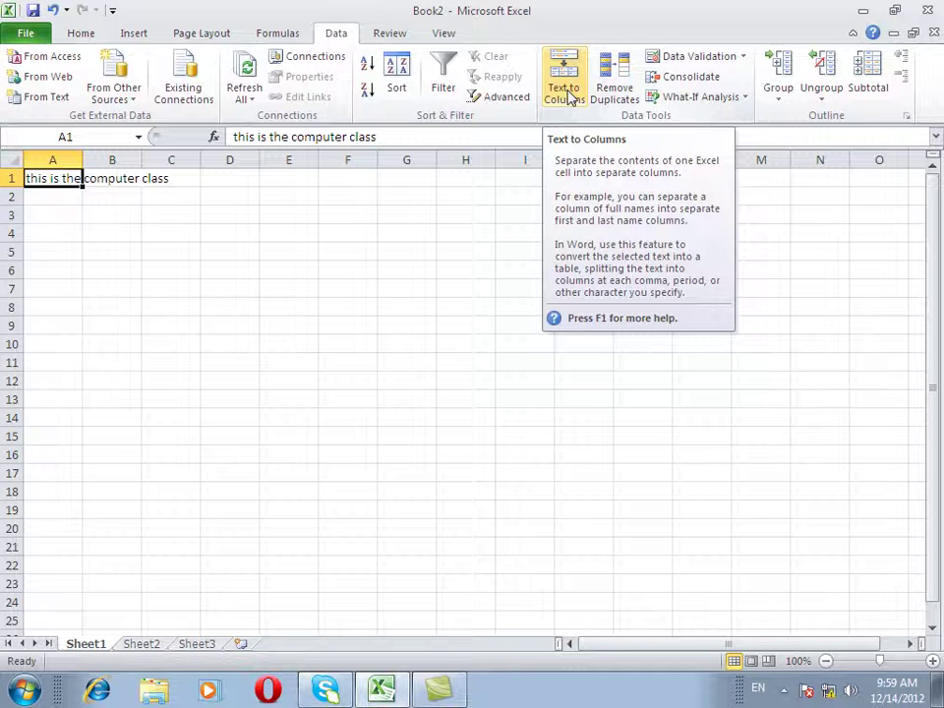
{"action": "left_click", "coordinate": [569, 95]}
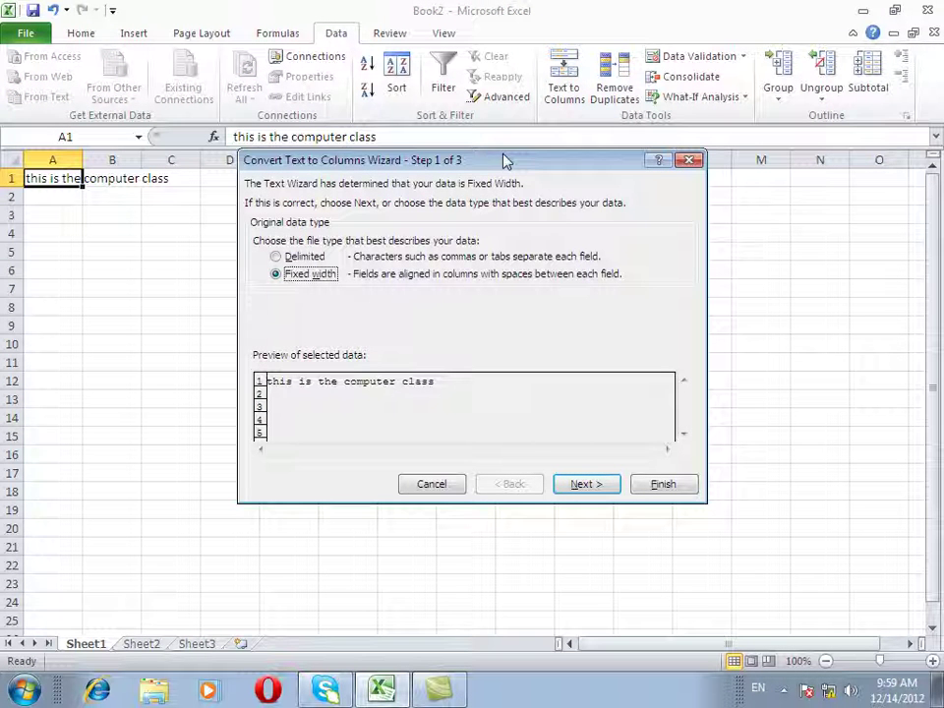
{"action": "left_click", "coordinate": [291, 258]}
{"action": "left_click", "coordinate": [303, 277]}
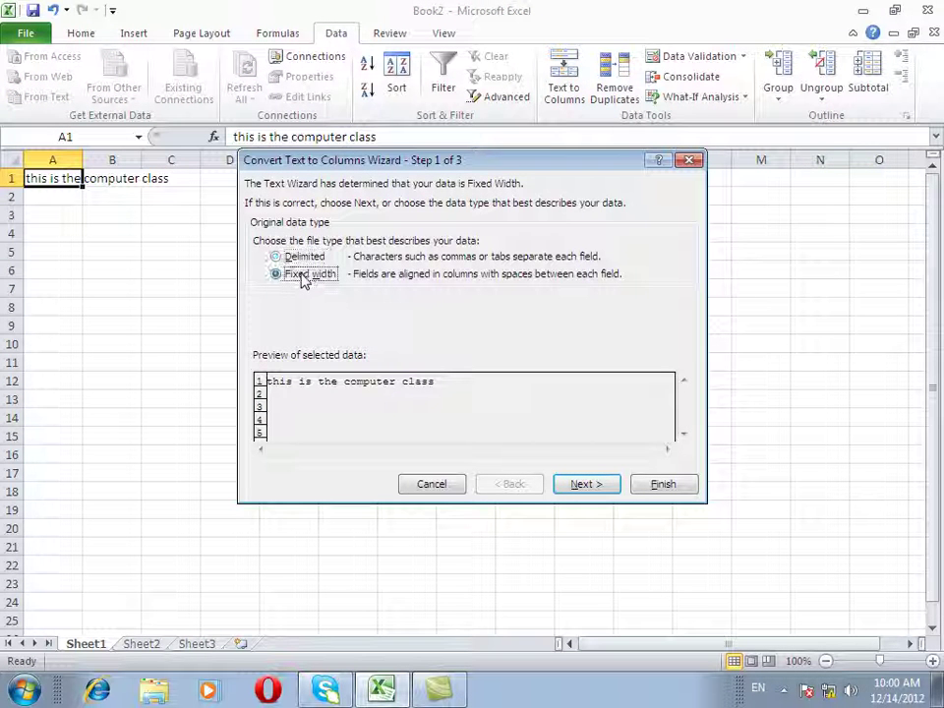
{"action": "left_click", "coordinate": [301, 261]}
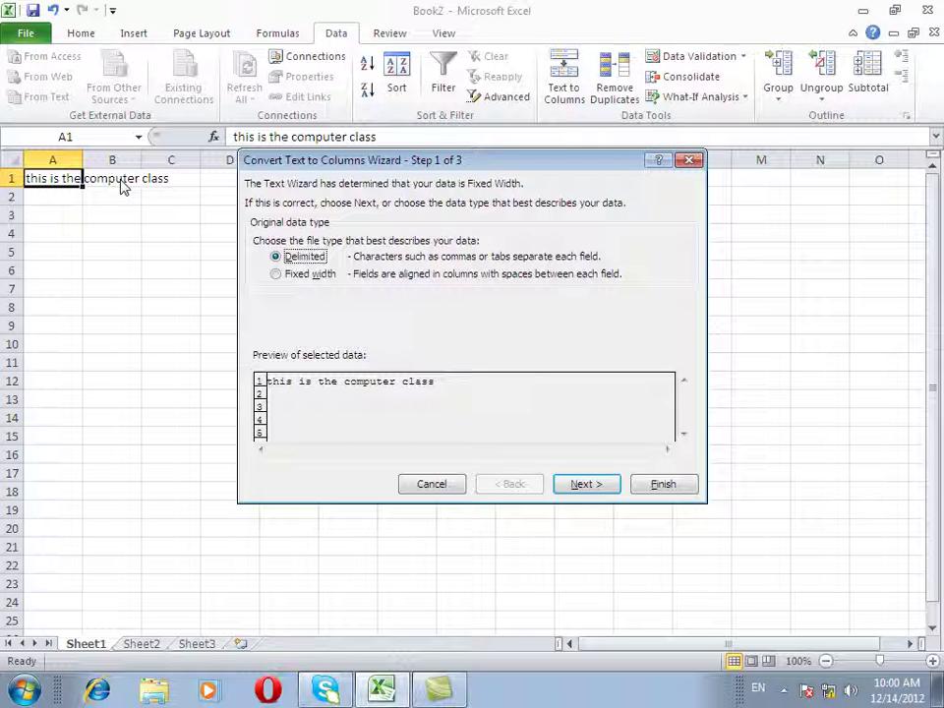
{"action": "left_click", "coordinate": [311, 276]}
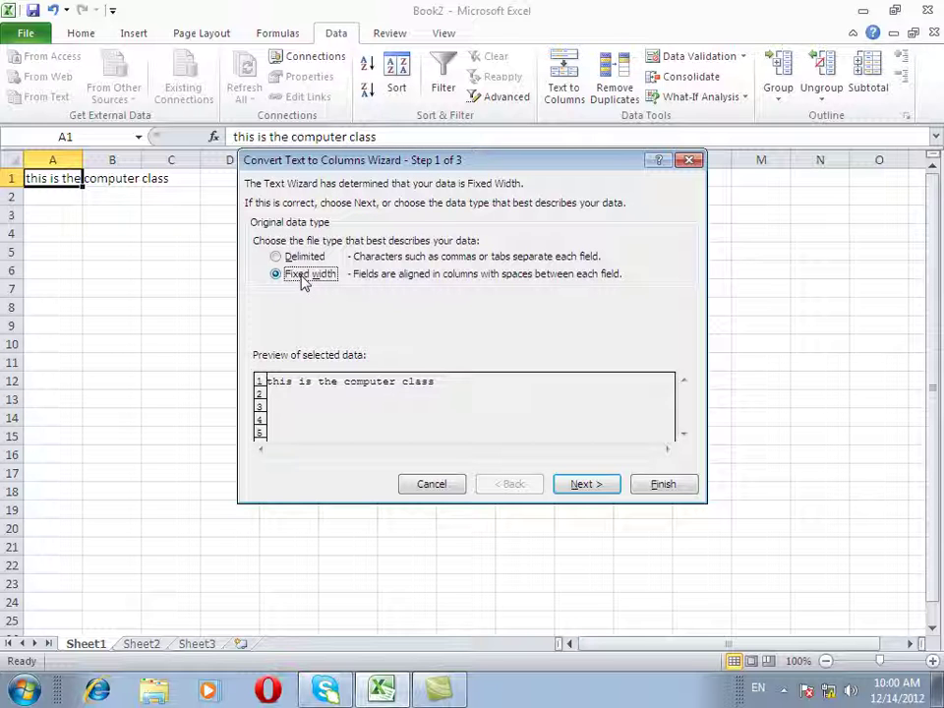
{"action": "left_click", "coordinate": [294, 259]}
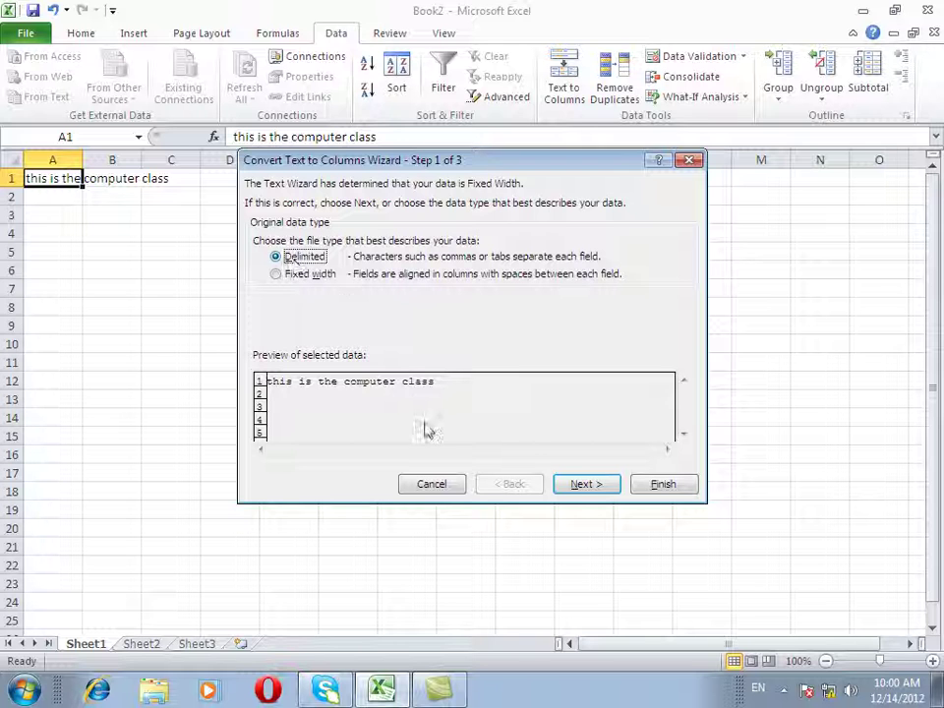
{"action": "left_click", "coordinate": [432, 485]}
Step: Enter 'this,is,the,computer,class' in cell A2, correcting a mistyped start
{"action": "left_click", "coordinate": [43, 196]}
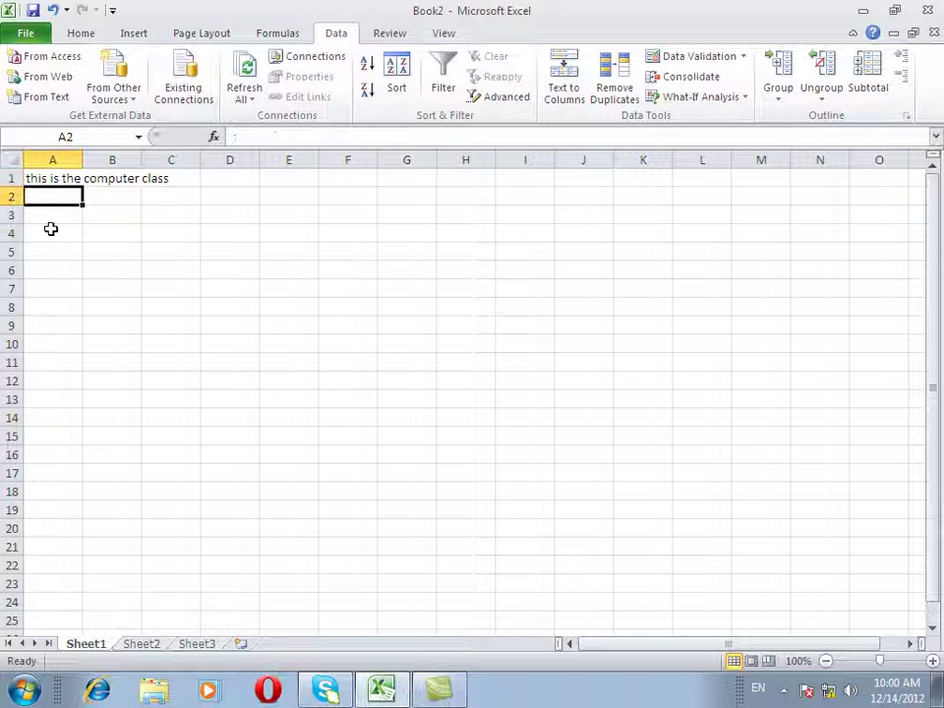
{"action": "type", "text": "this,is,the,computer,class"}
{"action": "key", "text": "Return"}
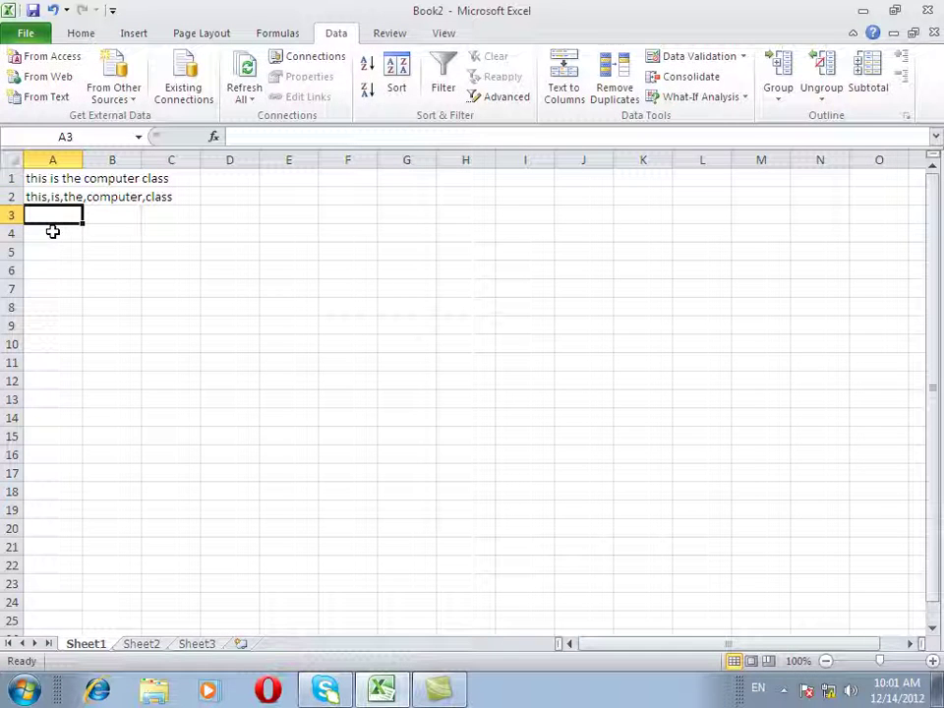
Step: Open Text to Columns on A2, cancel it, and reselect A1
{"action": "left_click", "coordinate": [50, 193]}
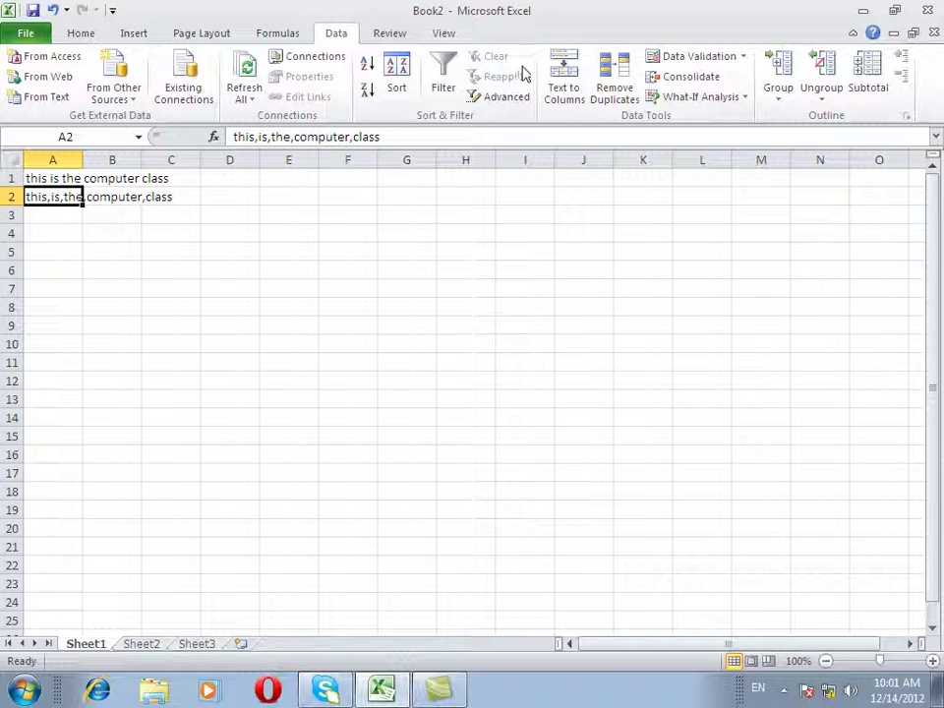
{"action": "left_click", "coordinate": [576, 77]}
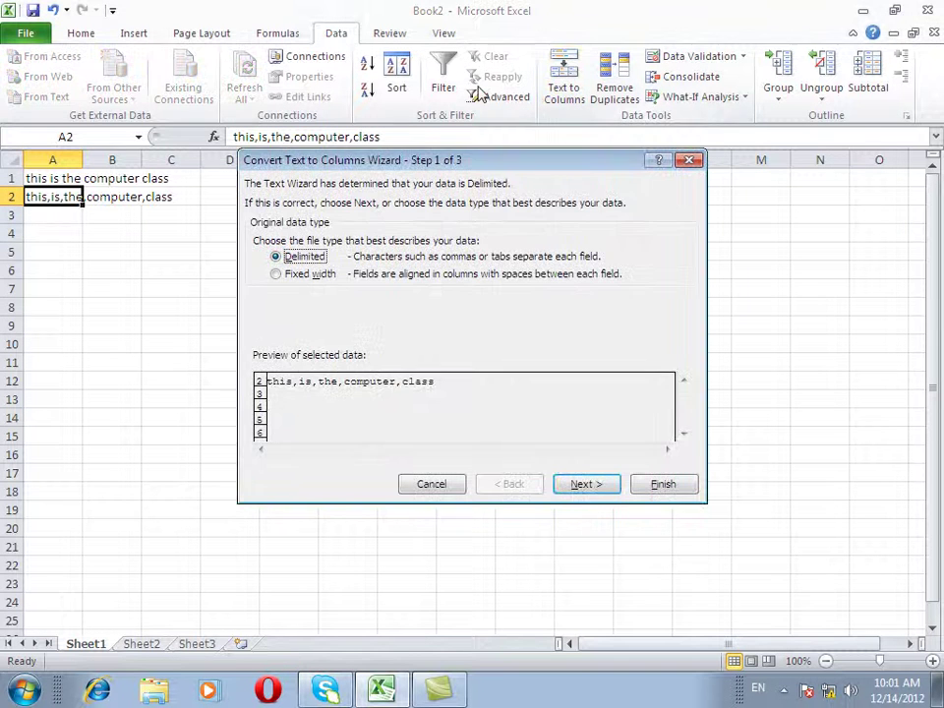
{"action": "left_click", "coordinate": [438, 488]}
{"action": "left_click", "coordinate": [70, 182]}
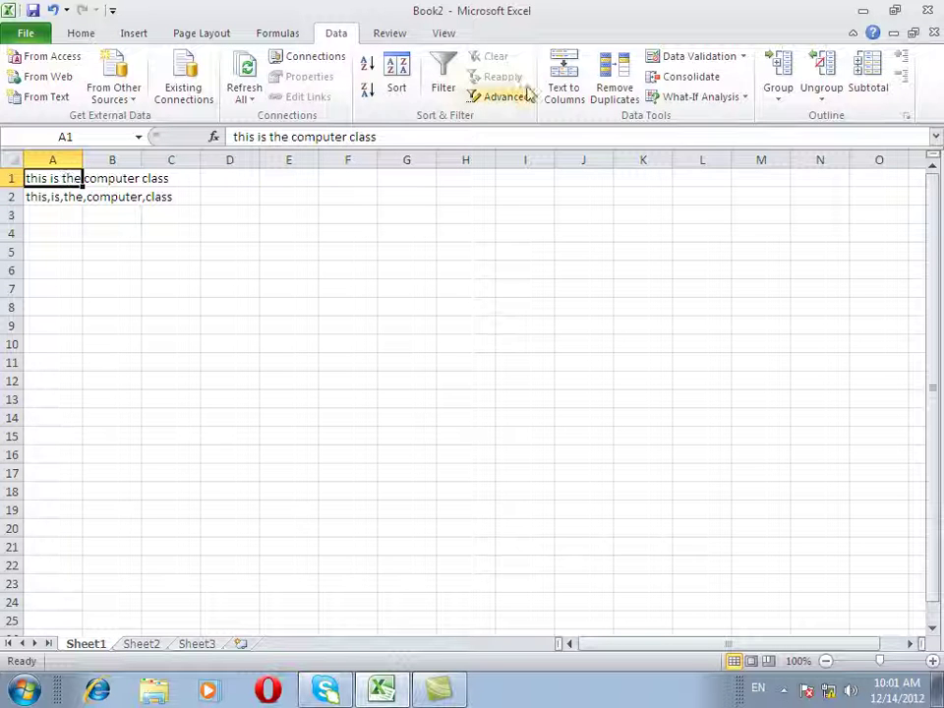
Step: Launch Text to Columns for A1 with Fixed width as the data type, then go to Step 2
{"action": "left_click", "coordinate": [566, 89]}
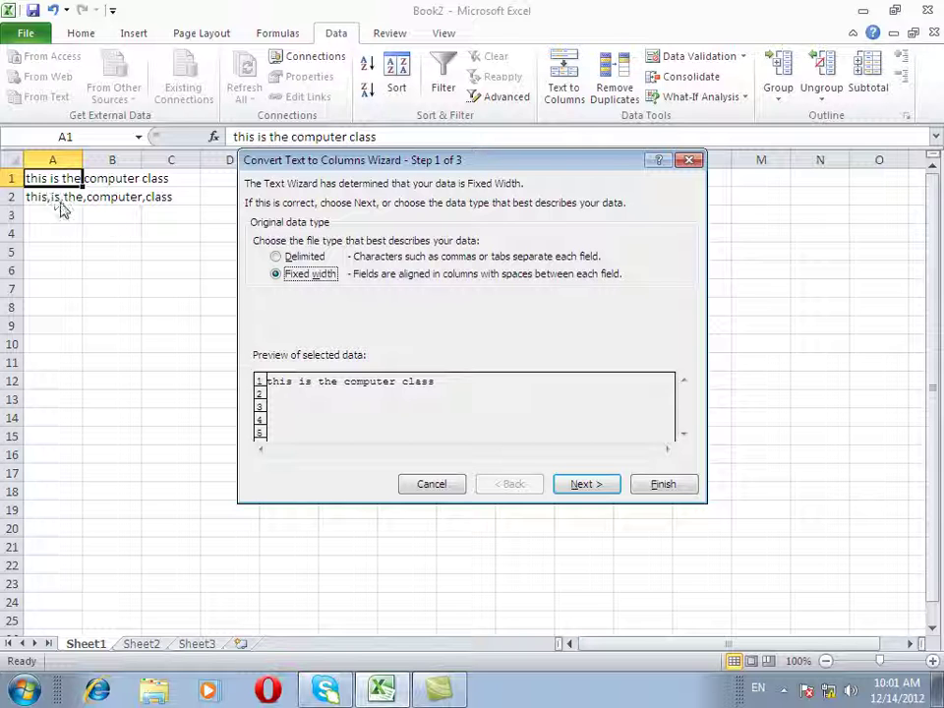
{"action": "left_click", "coordinate": [302, 257]}
{"action": "left_click", "coordinate": [309, 274]}
{"action": "left_click", "coordinate": [302, 257]}
{"action": "left_click", "coordinate": [308, 274]}
{"action": "left_click", "coordinate": [302, 259]}
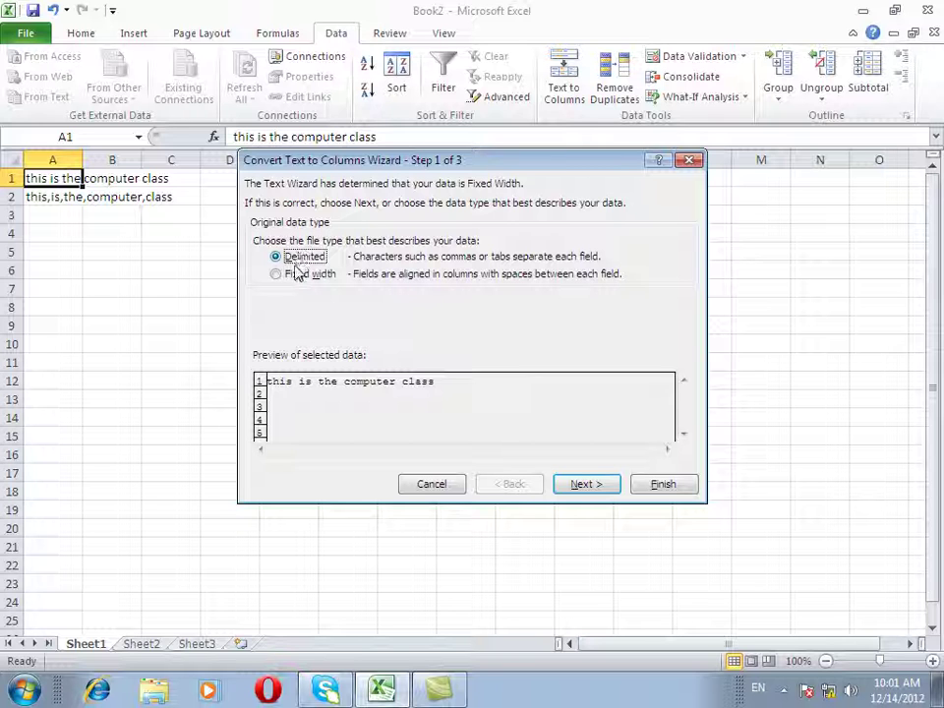
{"action": "left_click", "coordinate": [297, 277]}
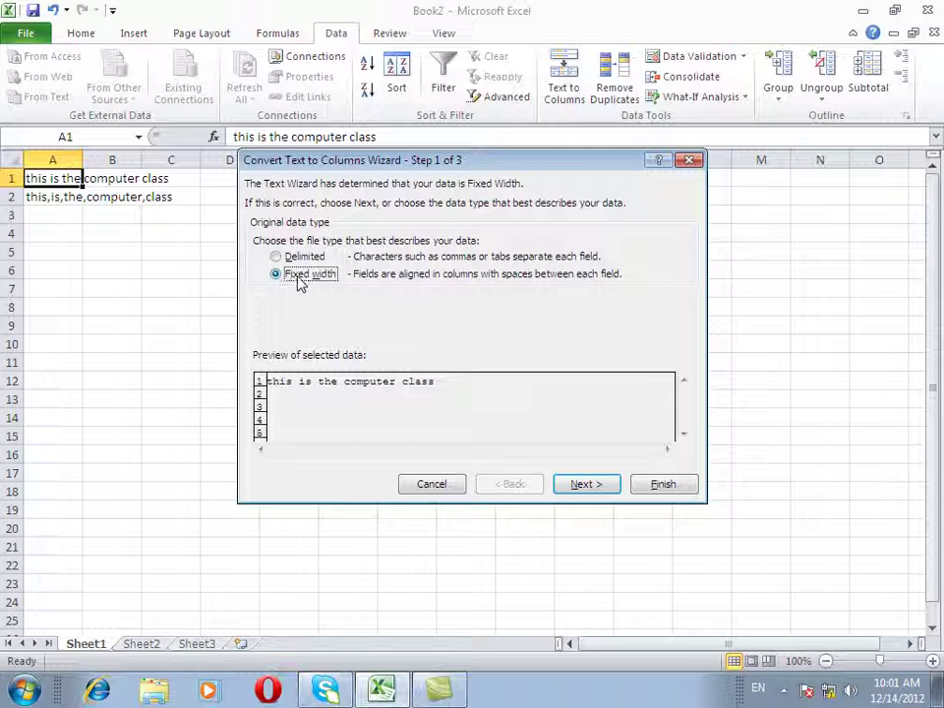
{"action": "left_click", "coordinate": [584, 488]}
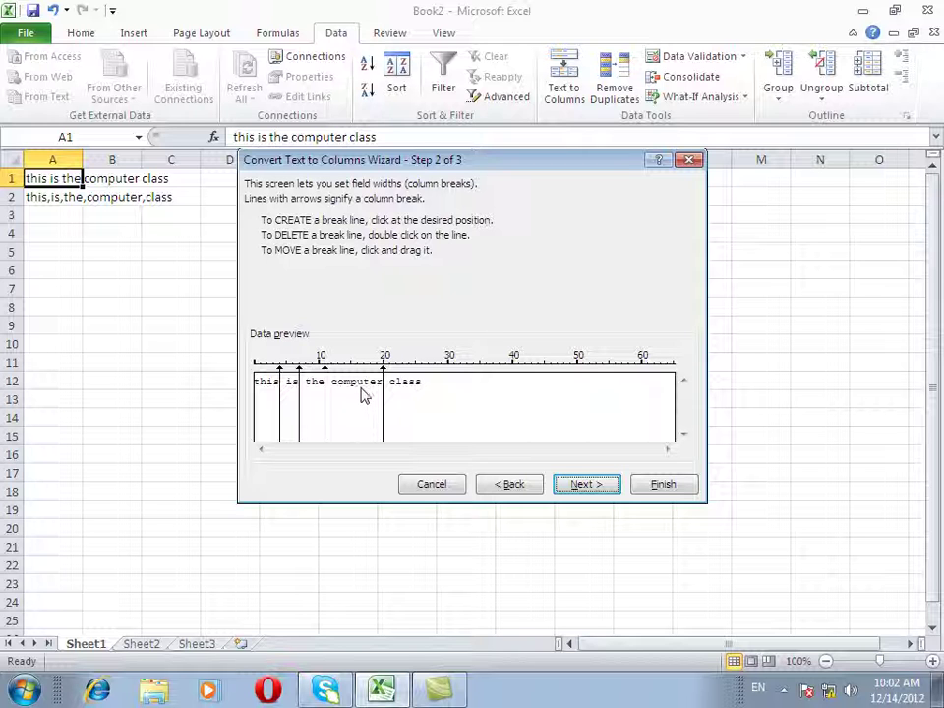
Step: Keep only the word-boundary column breaks, discarding a stray break inside 'computer'
{"action": "left_click", "coordinate": [357, 391]}
{"action": "double_click", "coordinate": [358, 389]}
{"action": "left_click", "coordinate": [583, 497]}
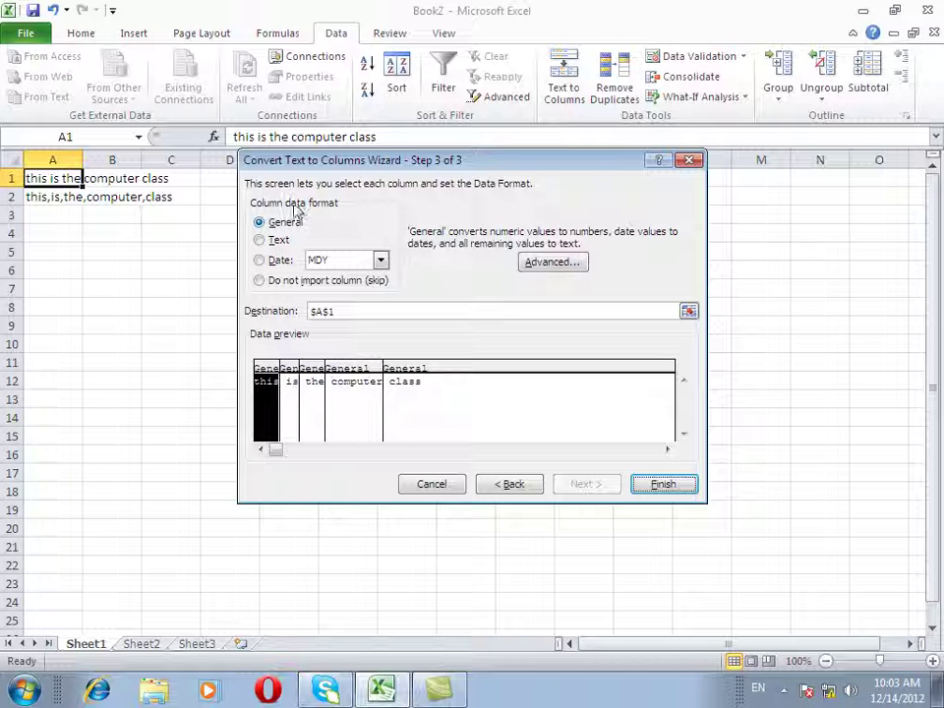
Step: Set the 'is' column to import as Text
{"action": "left_click", "coordinate": [289, 383]}
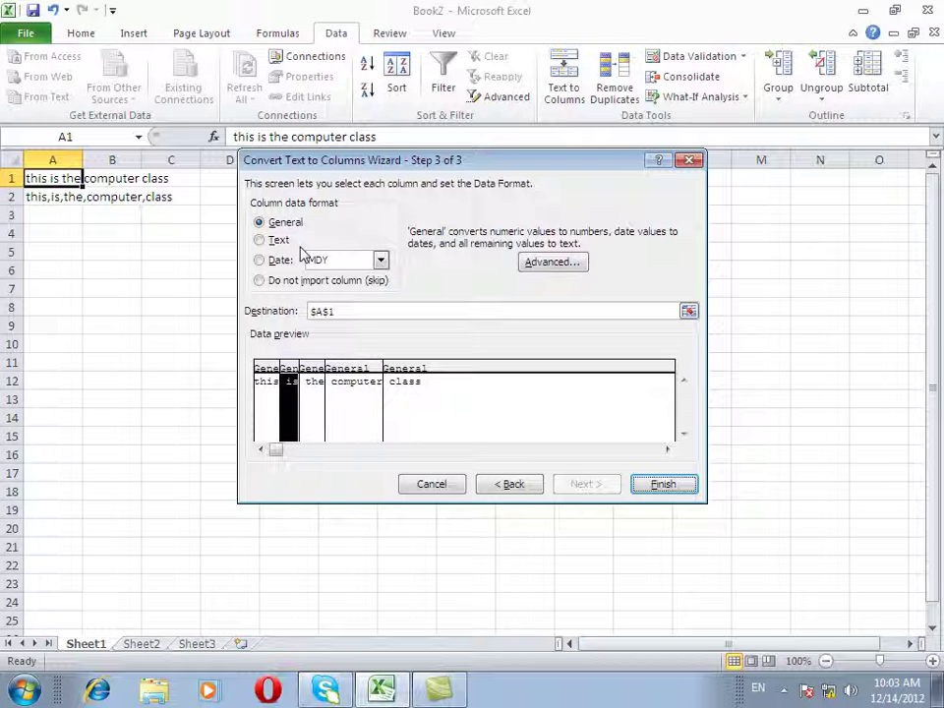
{"action": "left_click", "coordinate": [311, 382]}
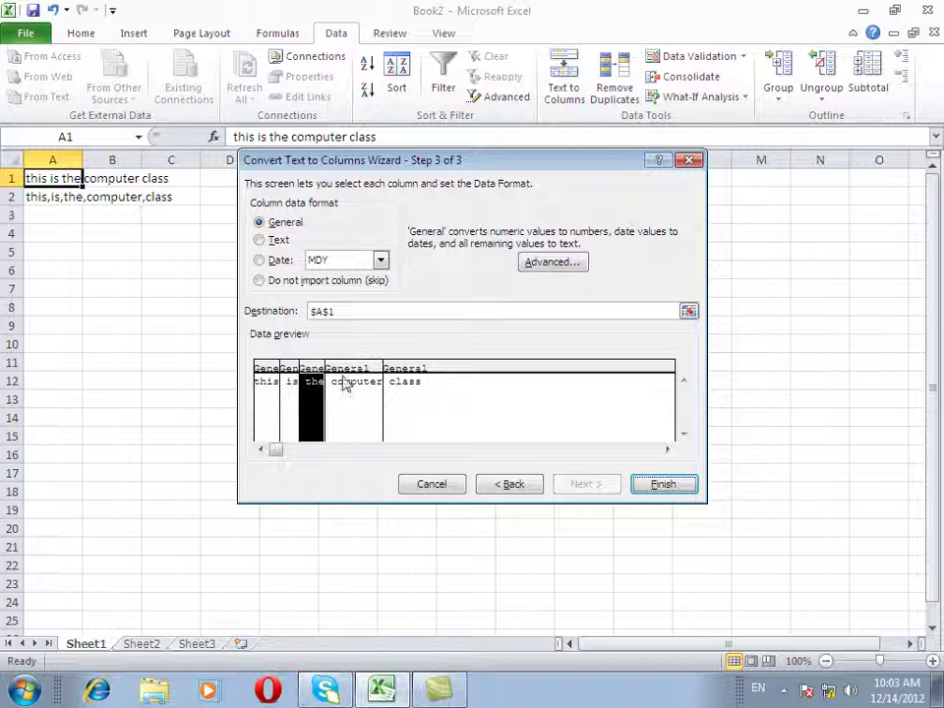
{"action": "left_click", "coordinate": [350, 390]}
{"action": "left_click", "coordinate": [404, 390]}
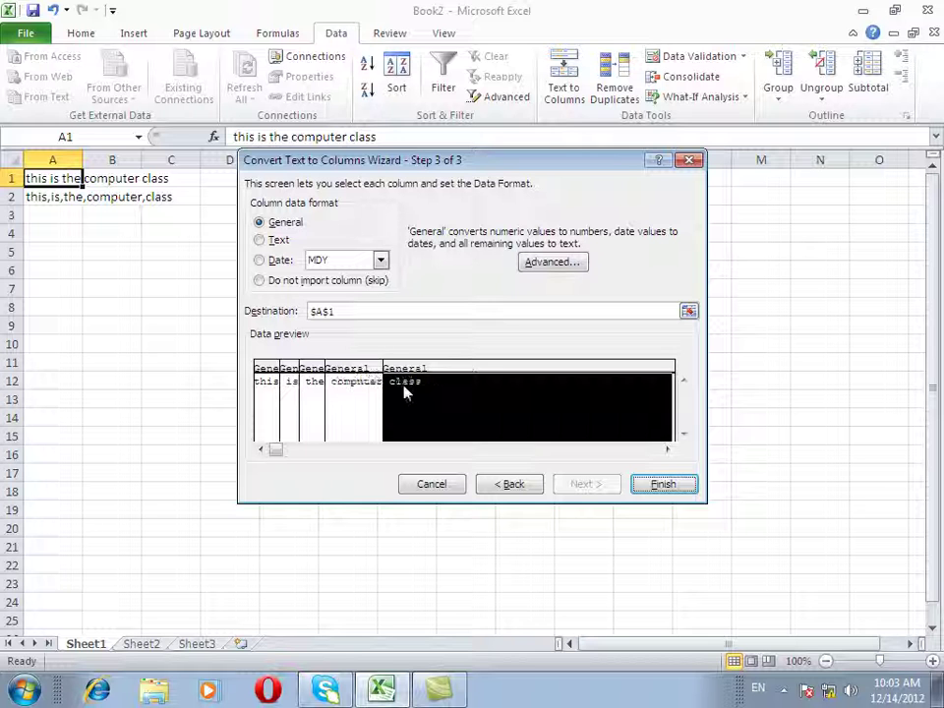
{"action": "left_click", "coordinate": [310, 389]}
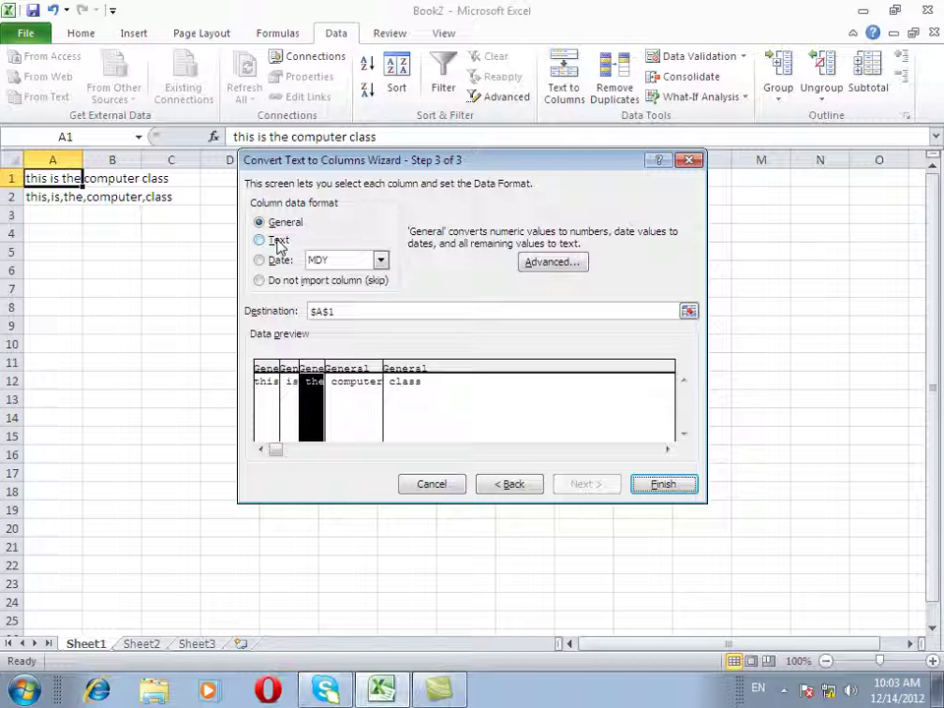
{"action": "left_click", "coordinate": [291, 390]}
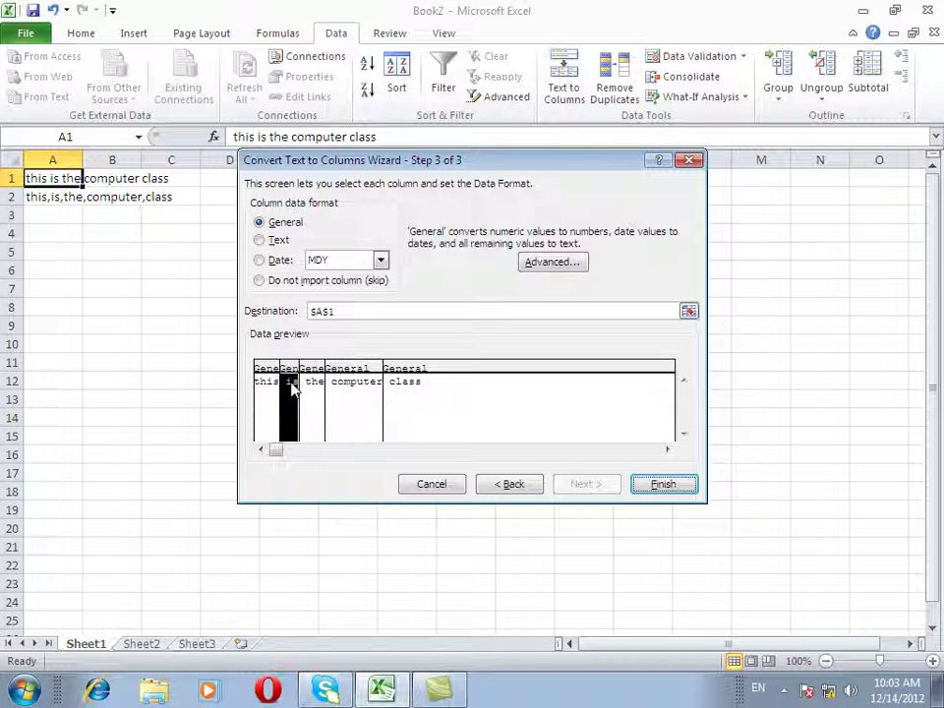
{"action": "left_click", "coordinate": [273, 242]}
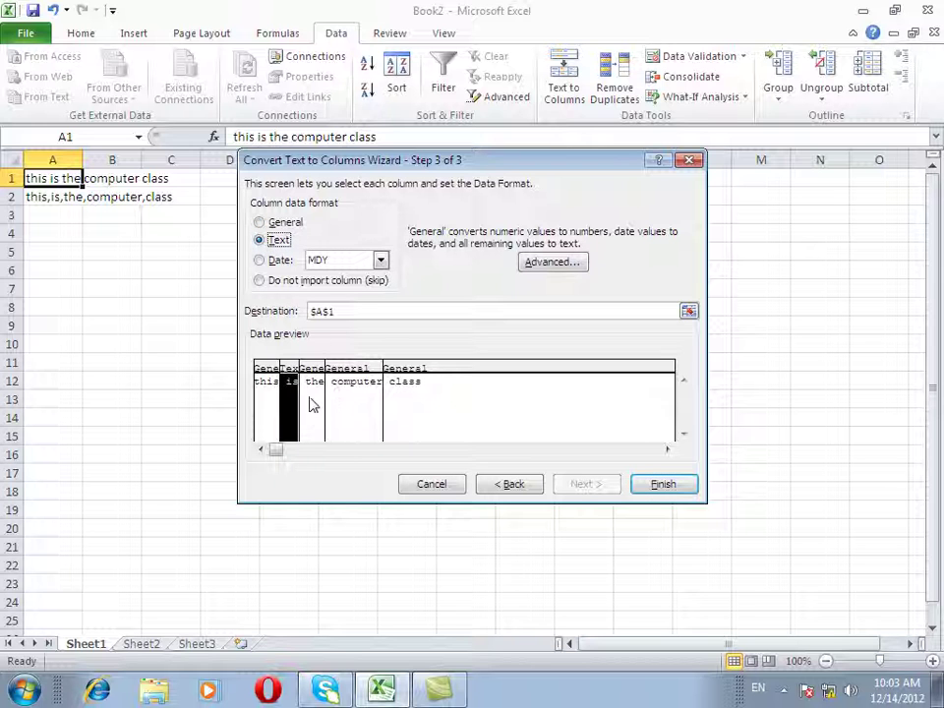
Step: Set the 'the' column to import as a Date in MDY order
{"action": "left_click", "coordinate": [312, 401]}
{"action": "left_click", "coordinate": [277, 261]}
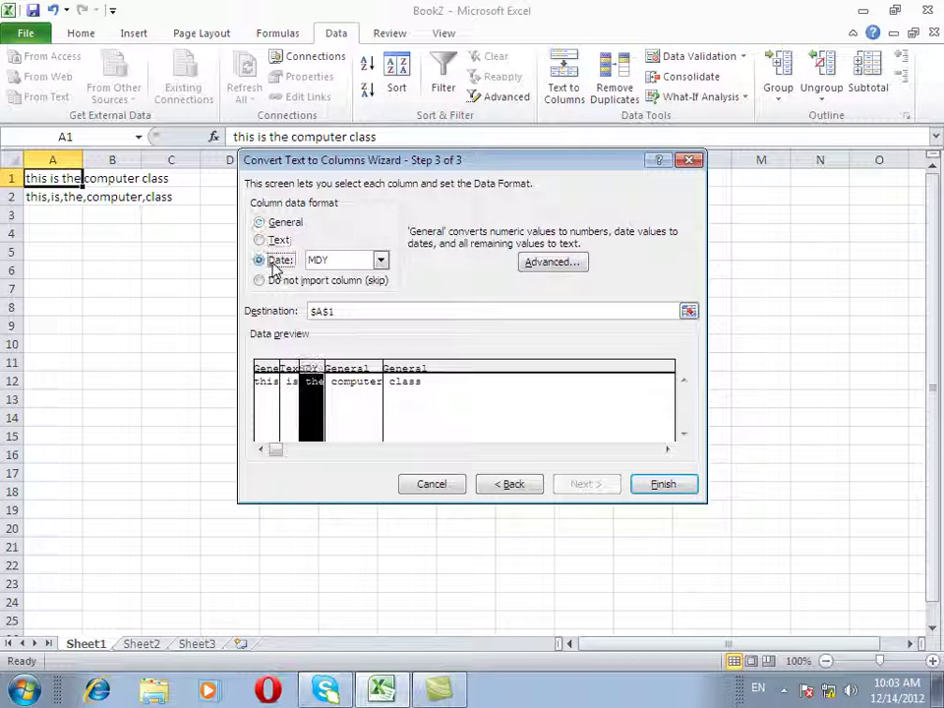
{"action": "left_click", "coordinate": [380, 260]}
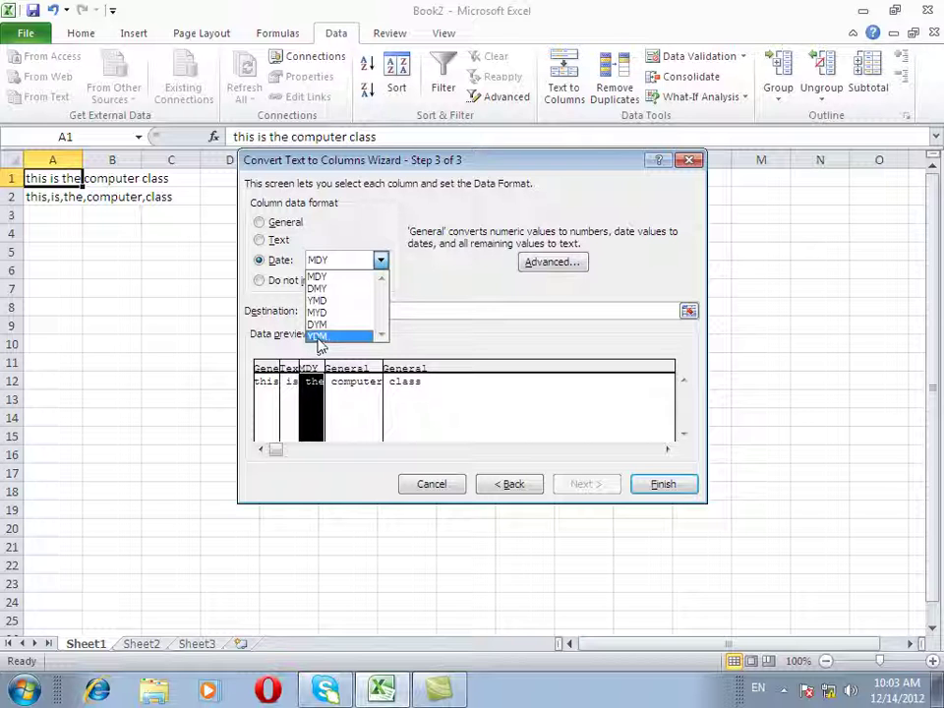
{"action": "left_click", "coordinate": [316, 277]}
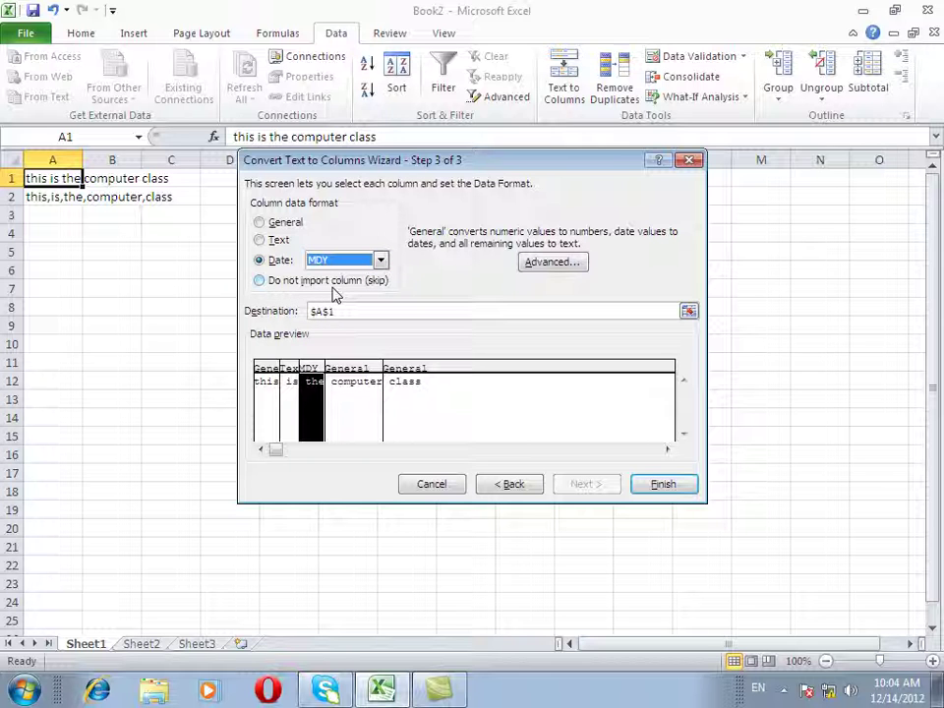
Step: Set the 'computer' column to Text and the 'class' column to Do not import (skip)
{"action": "left_click", "coordinate": [397, 399]}
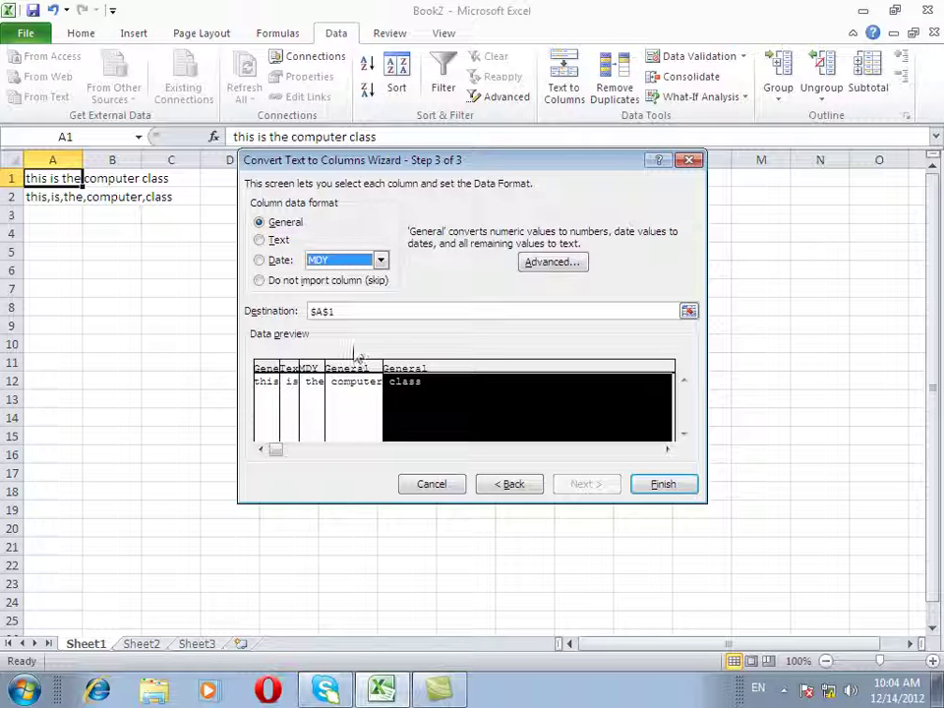
{"action": "left_click", "coordinate": [286, 282]}
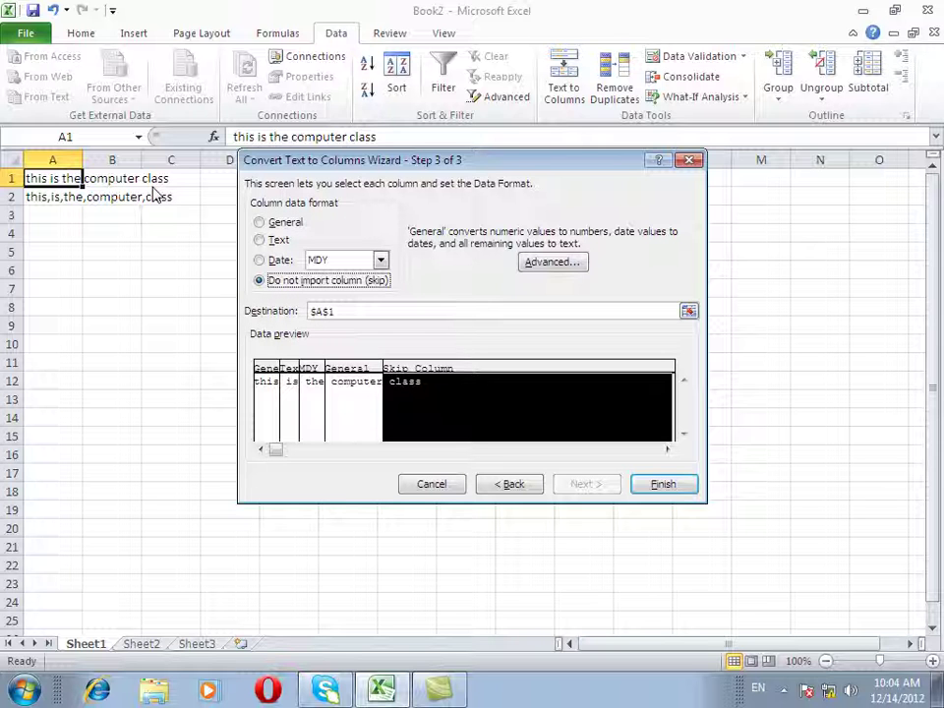
{"action": "left_click", "coordinate": [369, 398]}
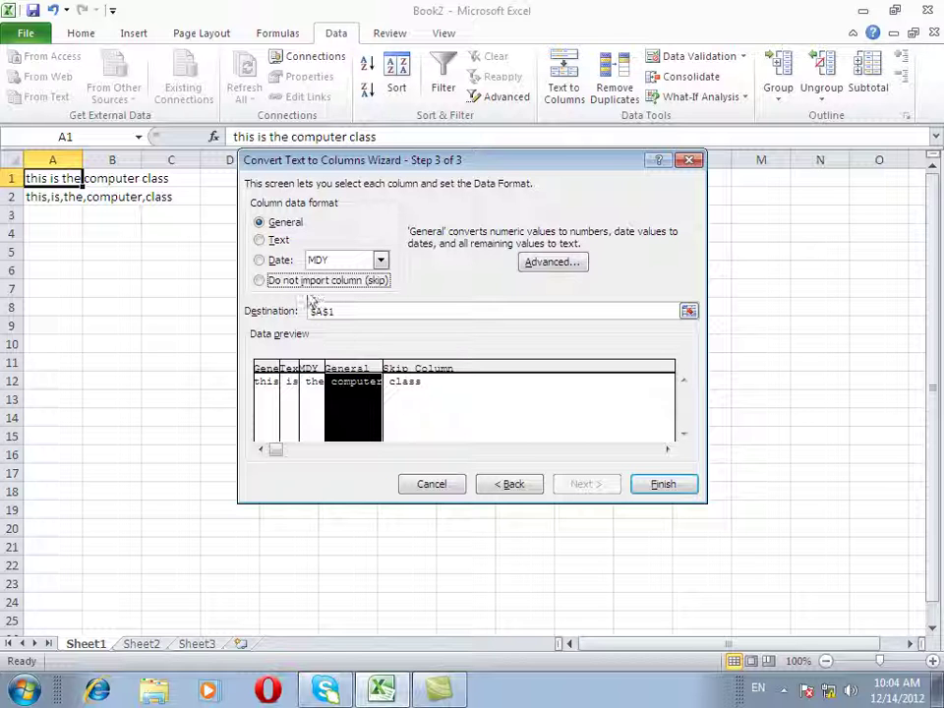
{"action": "left_click", "coordinate": [283, 283]}
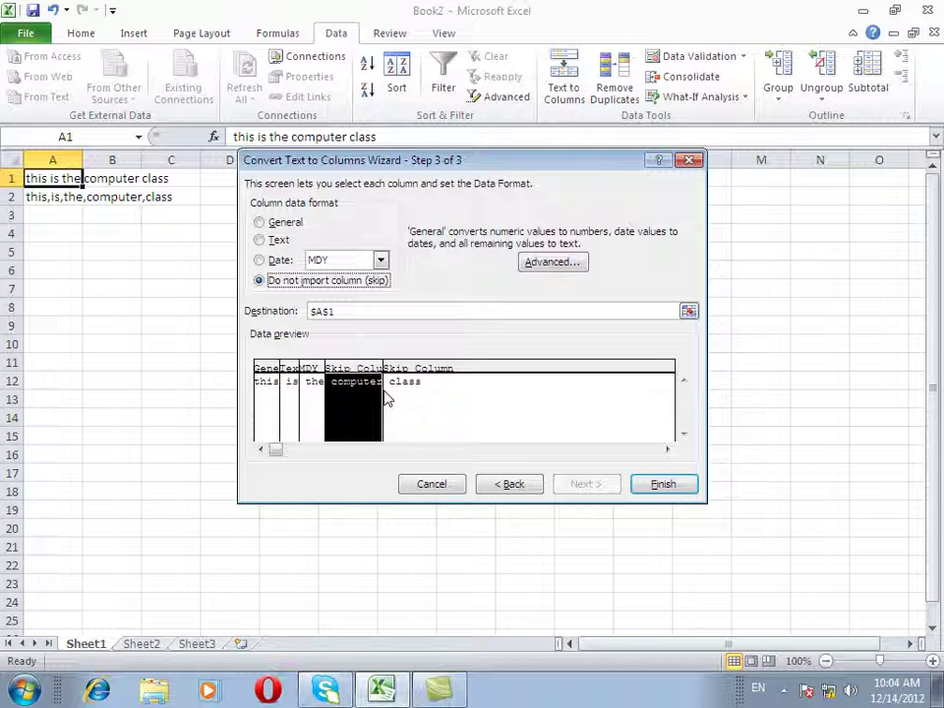
{"action": "left_click", "coordinate": [277, 241]}
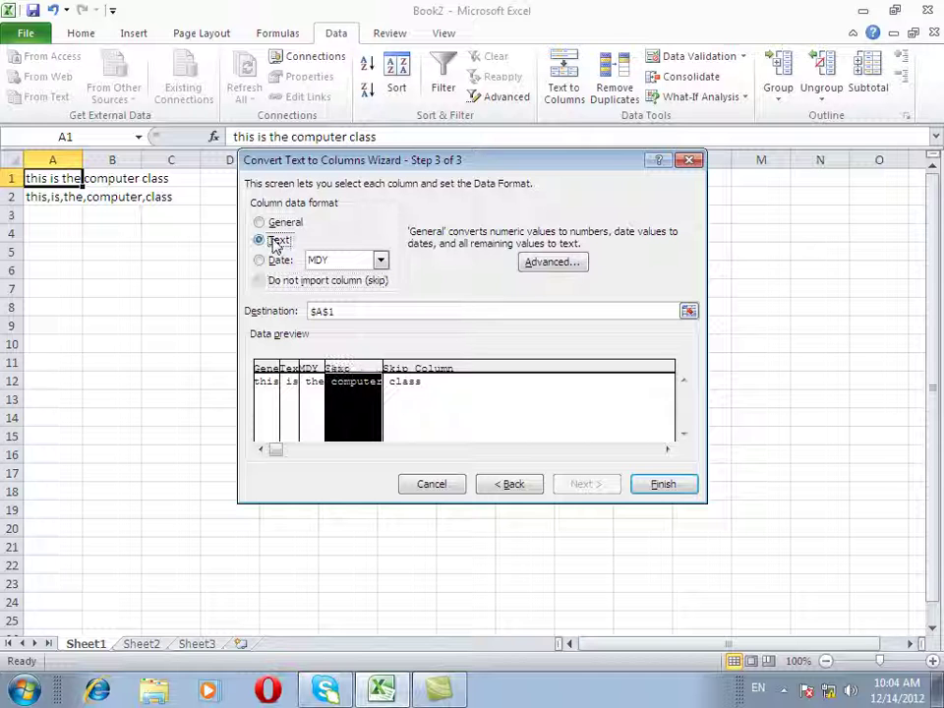
{"action": "left_click", "coordinate": [398, 396]}
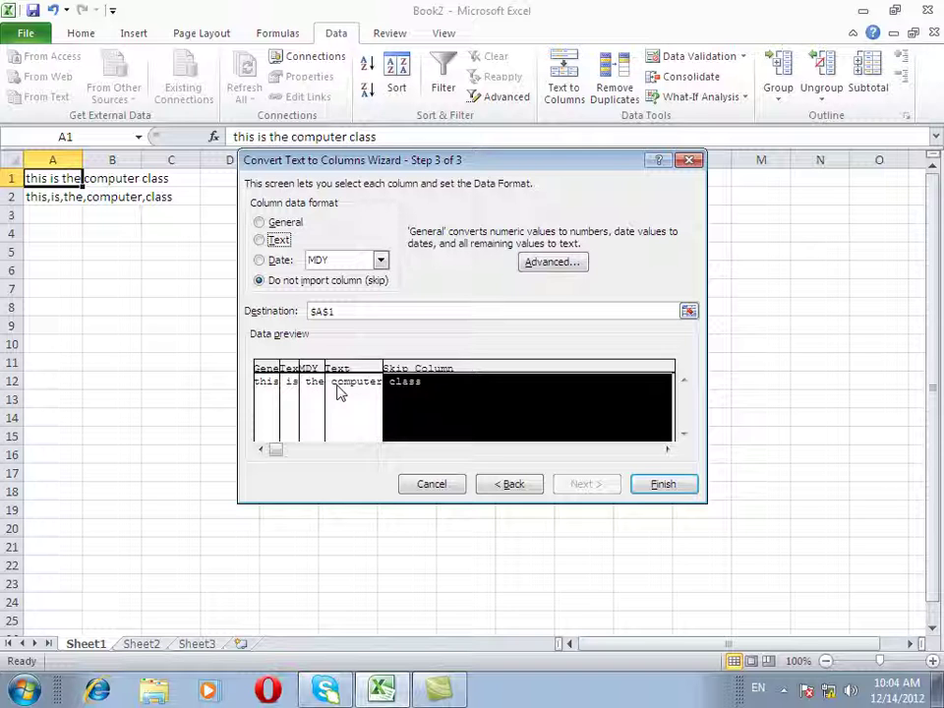
{"action": "left_click", "coordinate": [339, 389]}
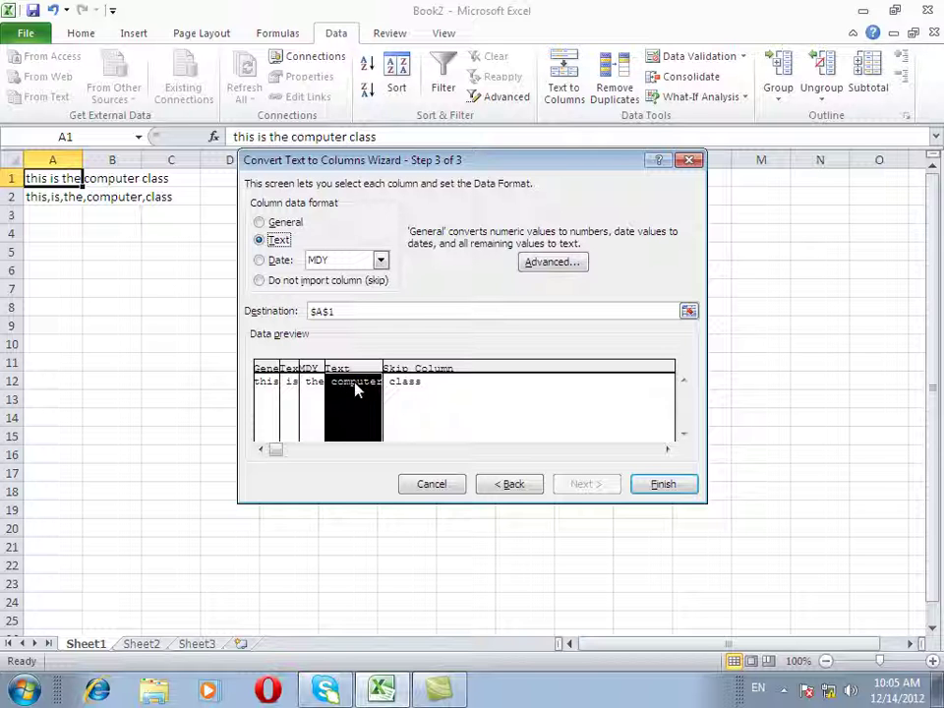
Step: Confirm the Advanced settings and finish, placing this, is, the, computer in A1–D1
{"action": "left_click", "coordinate": [547, 265]}
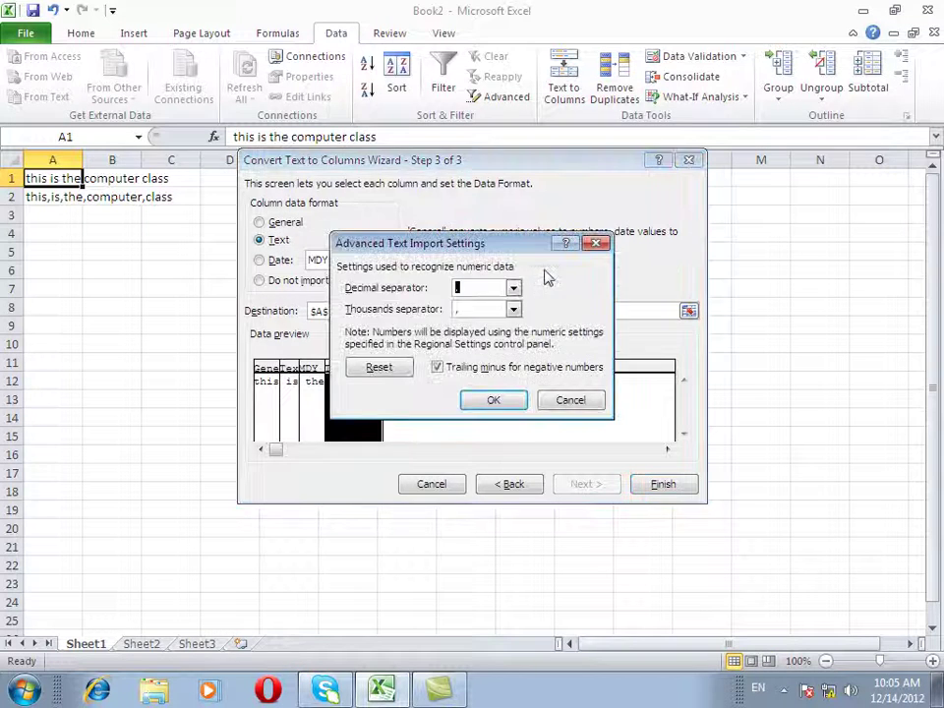
{"action": "left_click", "coordinate": [486, 403]}
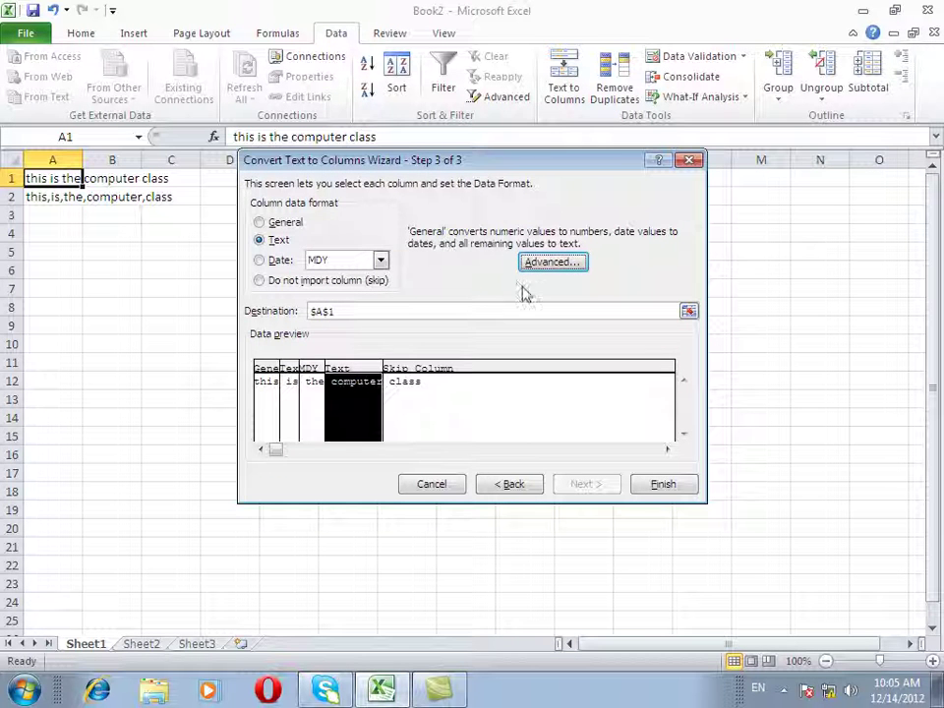
{"action": "left_click", "coordinate": [272, 243]}
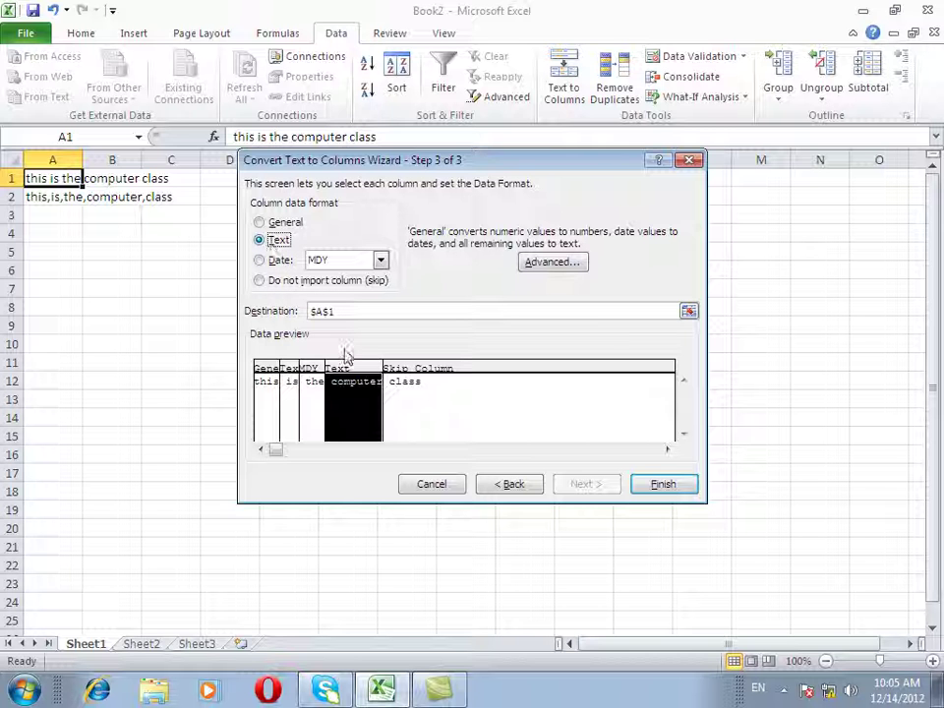
{"action": "left_click", "coordinate": [663, 484]}
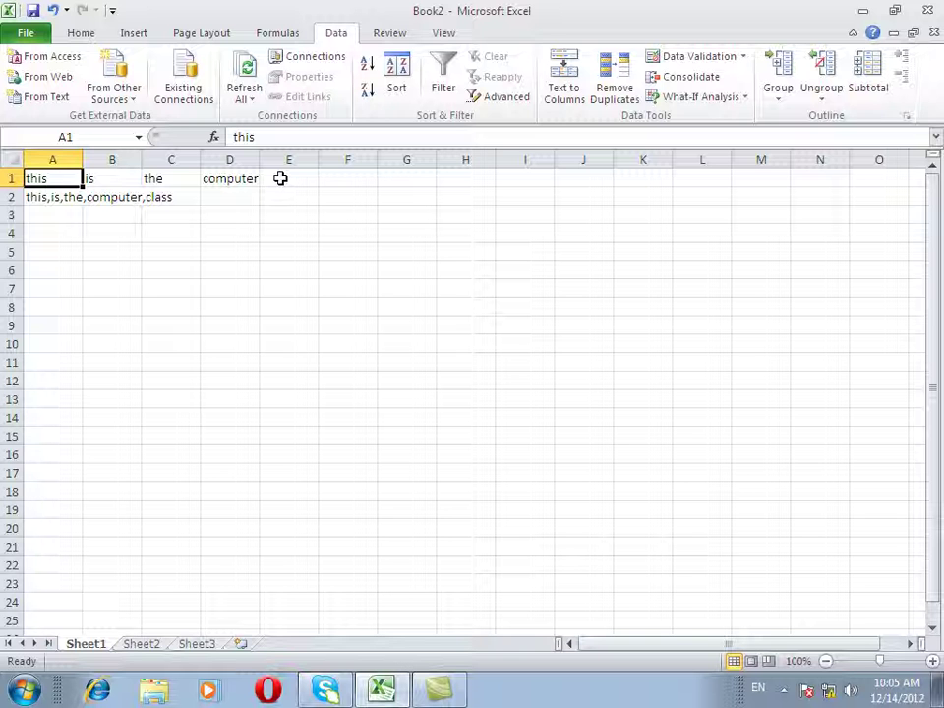
{"action": "left_click", "coordinate": [283, 177]}
{"action": "right_click", "coordinate": [281, 177]}
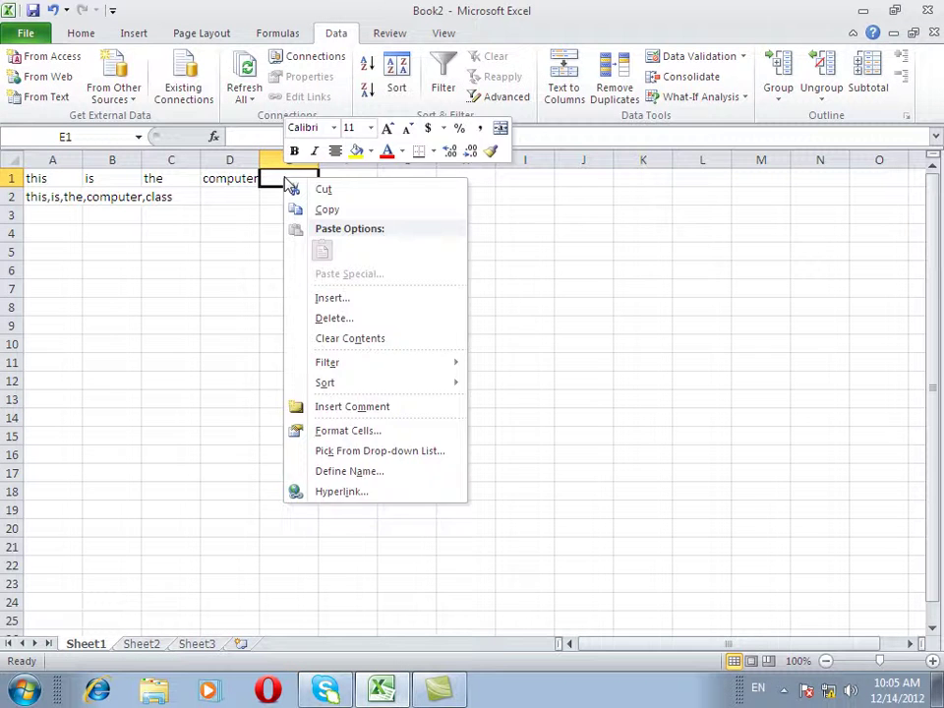
{"action": "key", "text": "Escape"}
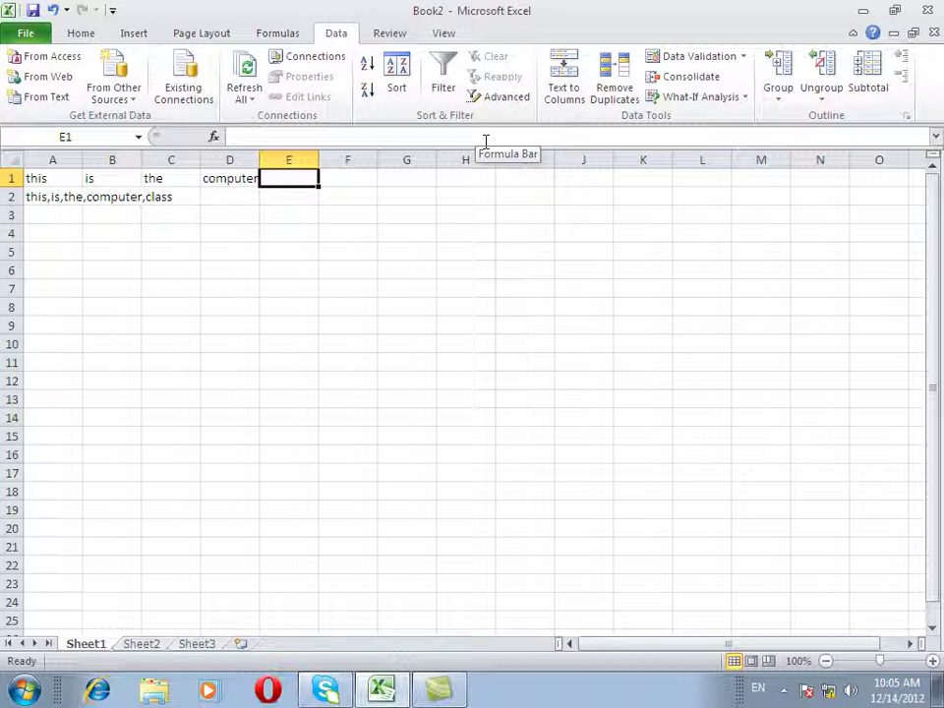
{"action": "left_click", "coordinate": [42, 198]}
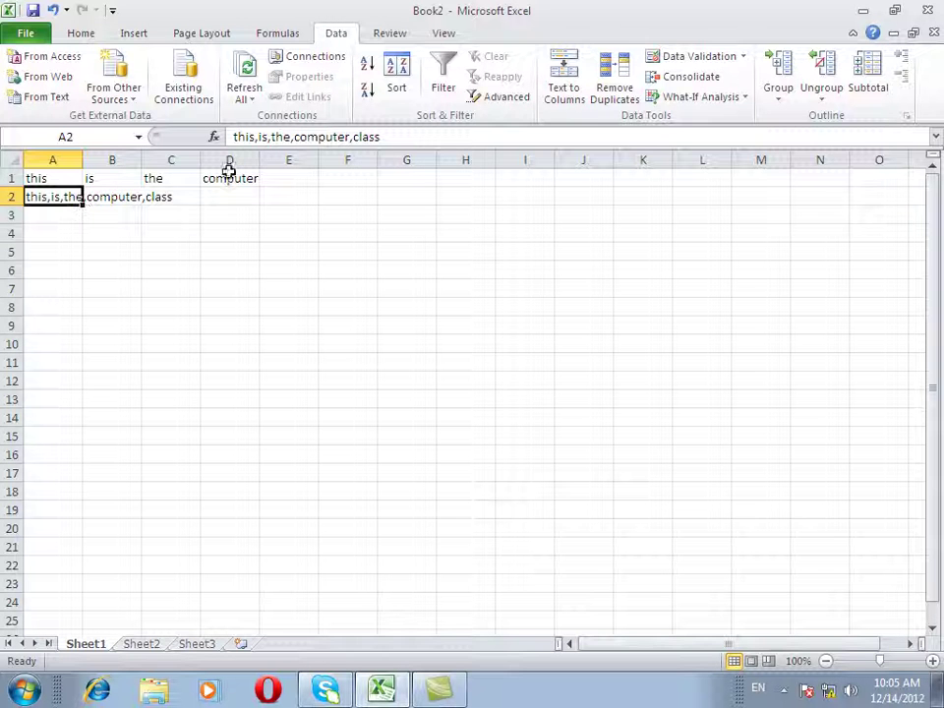
Step: Run Text to Columns on A2, comma-delimited with General format, filling A2–E2
{"action": "left_click", "coordinate": [557, 94]}
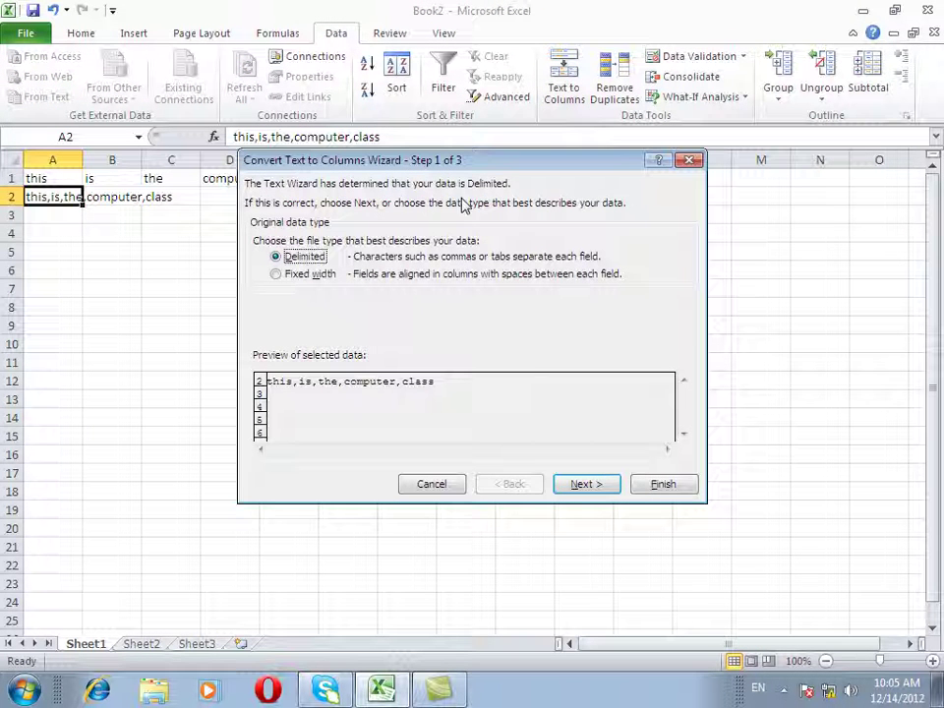
{"action": "left_click", "coordinate": [588, 486]}
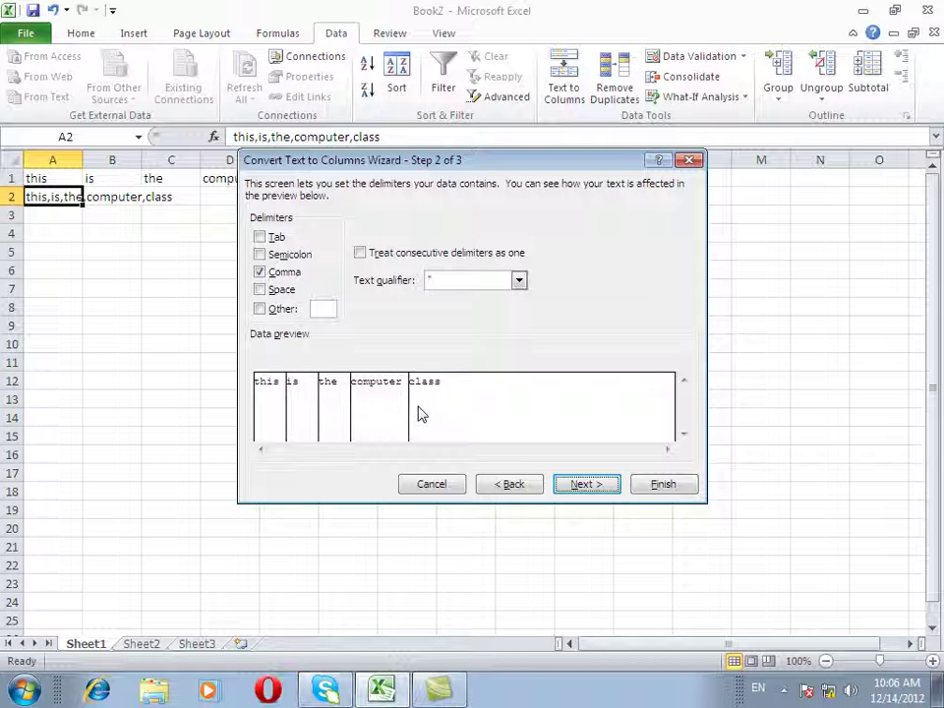
{"action": "left_click", "coordinate": [603, 486]}
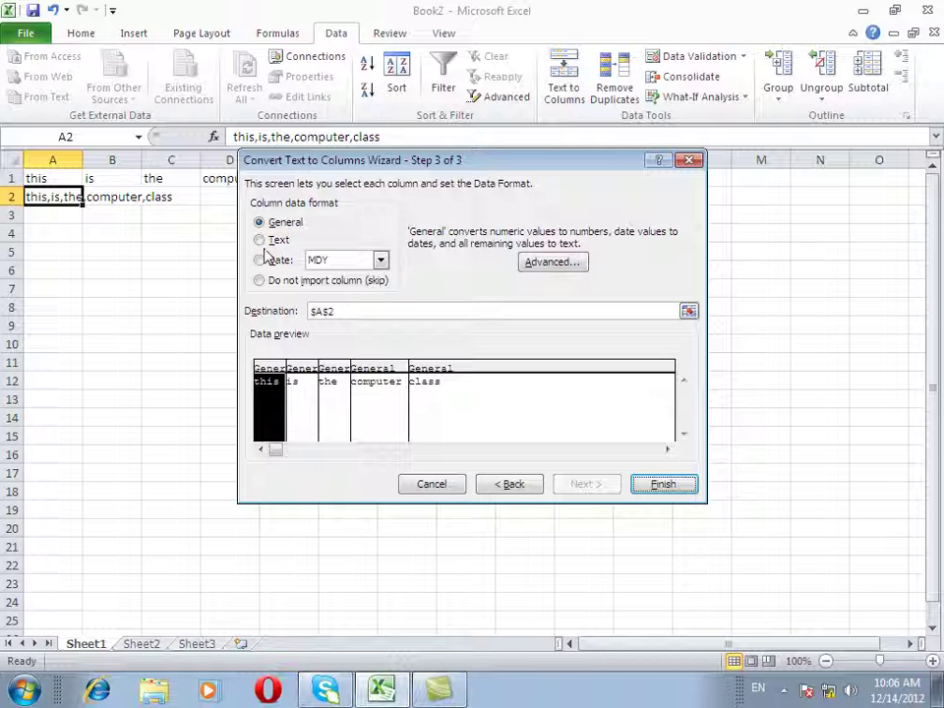
{"action": "left_click", "coordinate": [305, 374]}
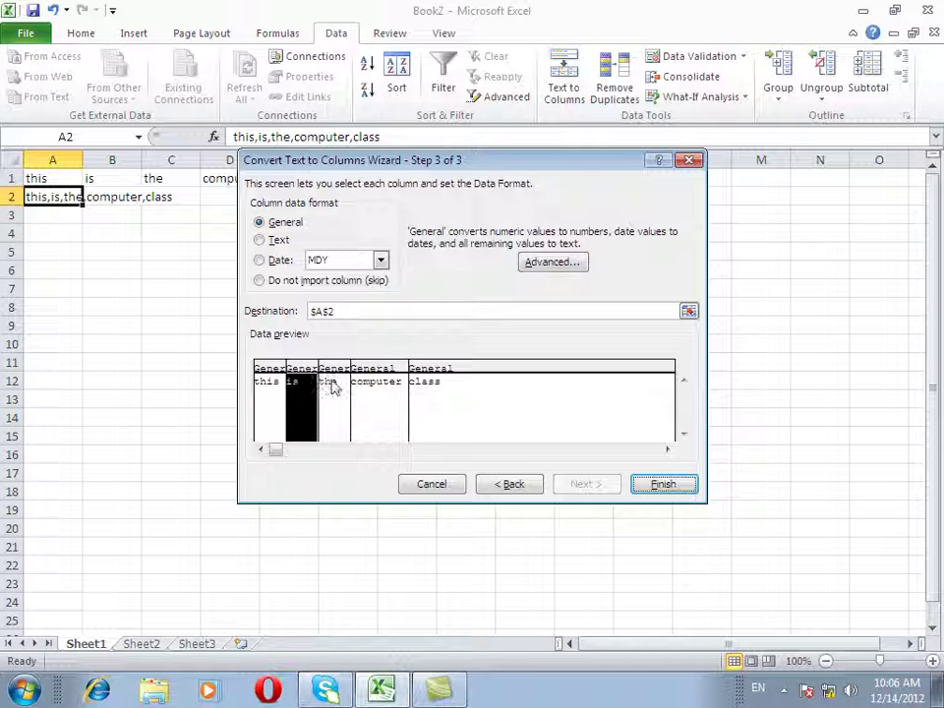
{"action": "left_click", "coordinate": [335, 381]}
{"action": "left_click", "coordinate": [379, 381]}
{"action": "left_click", "coordinate": [433, 383]}
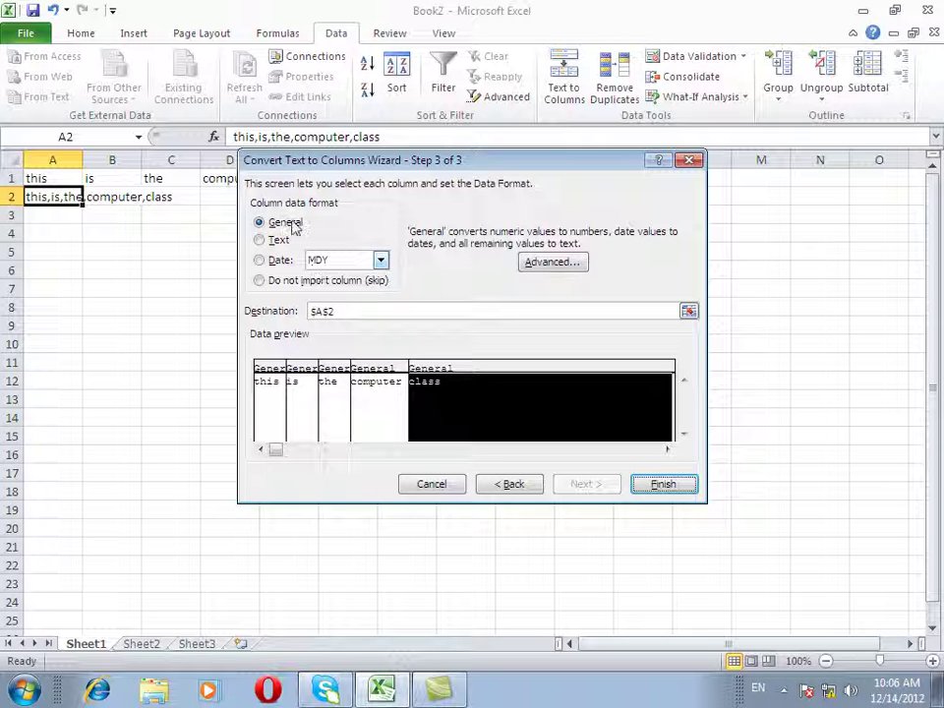
{"action": "left_click", "coordinate": [669, 485]}
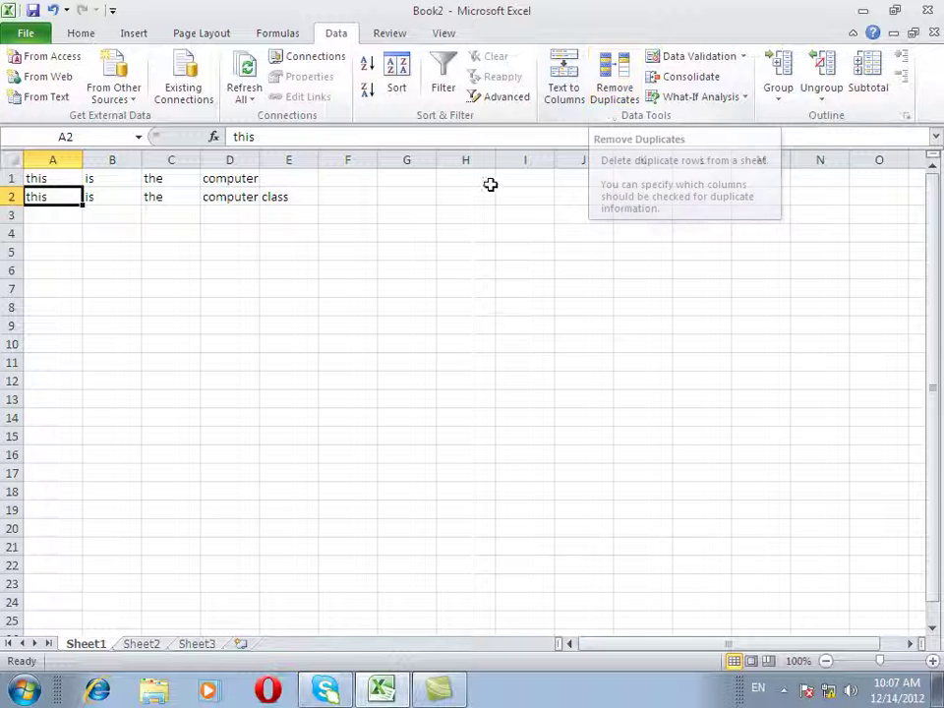
Step: Clear the sheet, type 'Islam' in A1 and A2, and return to A1
{"action": "key", "text": "ctrl+a"}
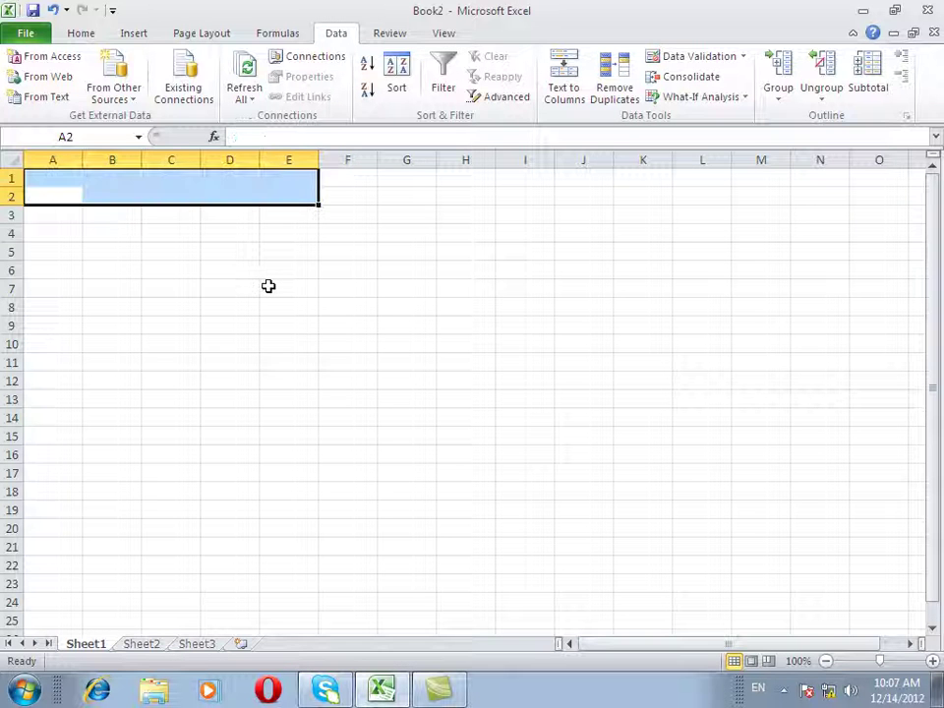
{"action": "key", "text": "Delete"}
{"action": "type", "text": "Islam"}
{"action": "key", "text": "Return"}
{"action": "type", "text": "Islam"}
{"action": "key", "text": "Return"}
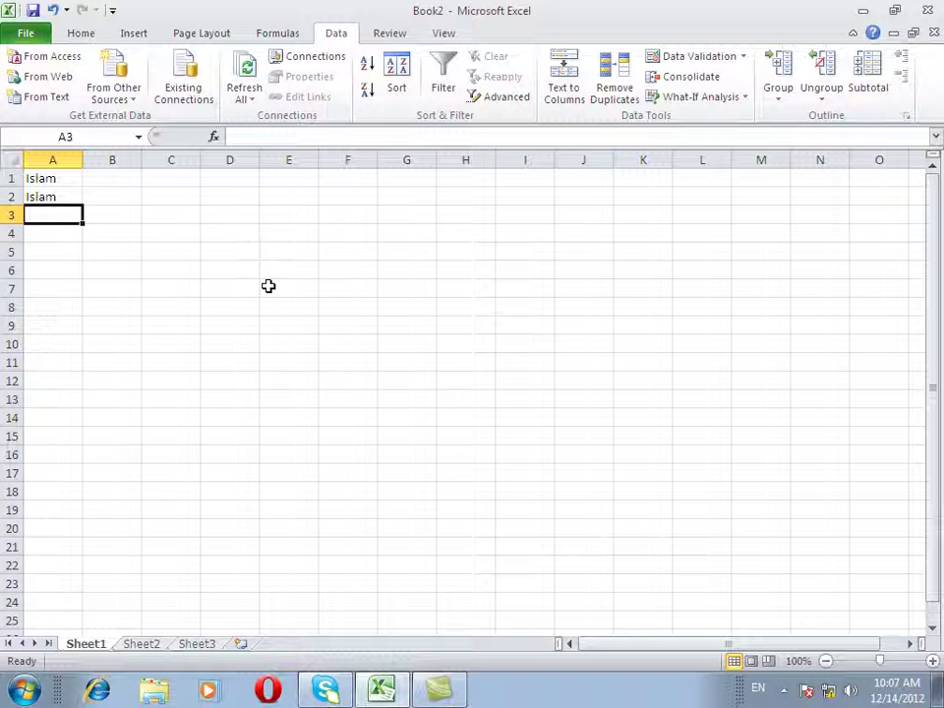
{"action": "key", "text": "Up"}
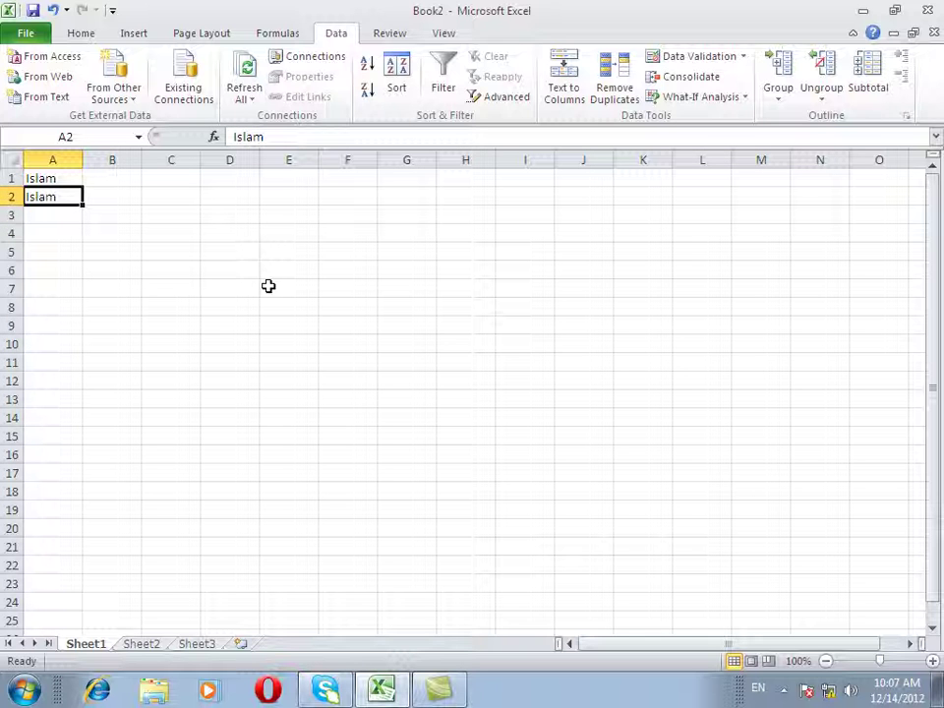
{"action": "key", "text": "Up"}
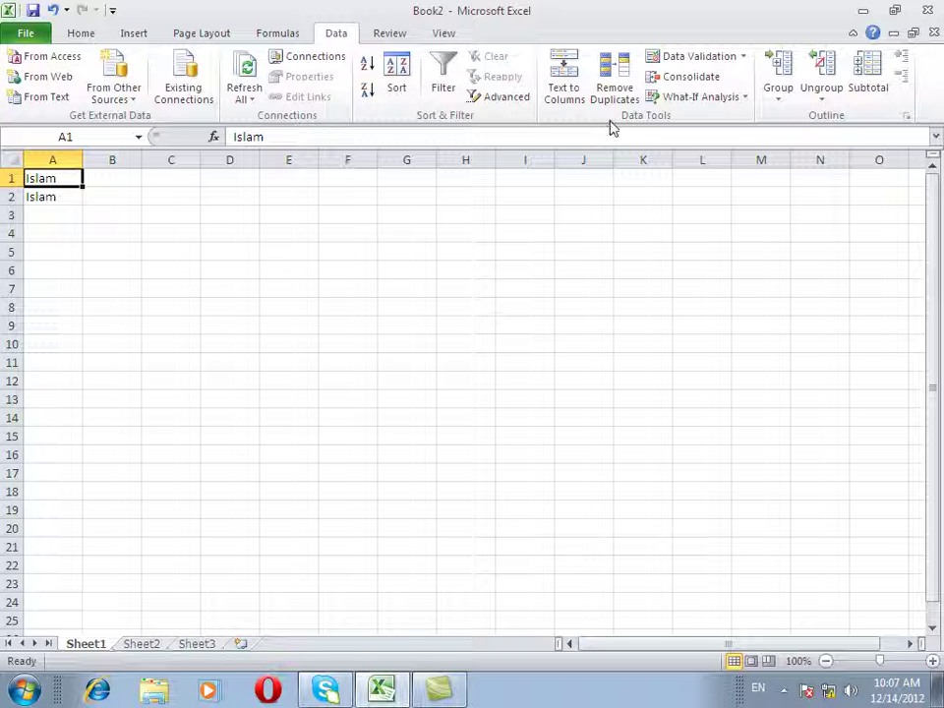
Step: Clear the contents of cells A1 and A2
{"action": "key", "text": "Delete"}
{"action": "key", "text": "Down"}
{"action": "key", "text": "Delete"}
Step: Fill the block B4:G9 with the word Microsoft in a single entry using Ctrl+Enter
{"action": "mouse_move", "coordinate": [118, 234]}
{"action": "left_mouse_down"}
{"action": "mouse_move", "coordinate": [384, 338]}
{"action": "mouse_move", "coordinate": [410, 329]}
{"action": "left_mouse_up"}
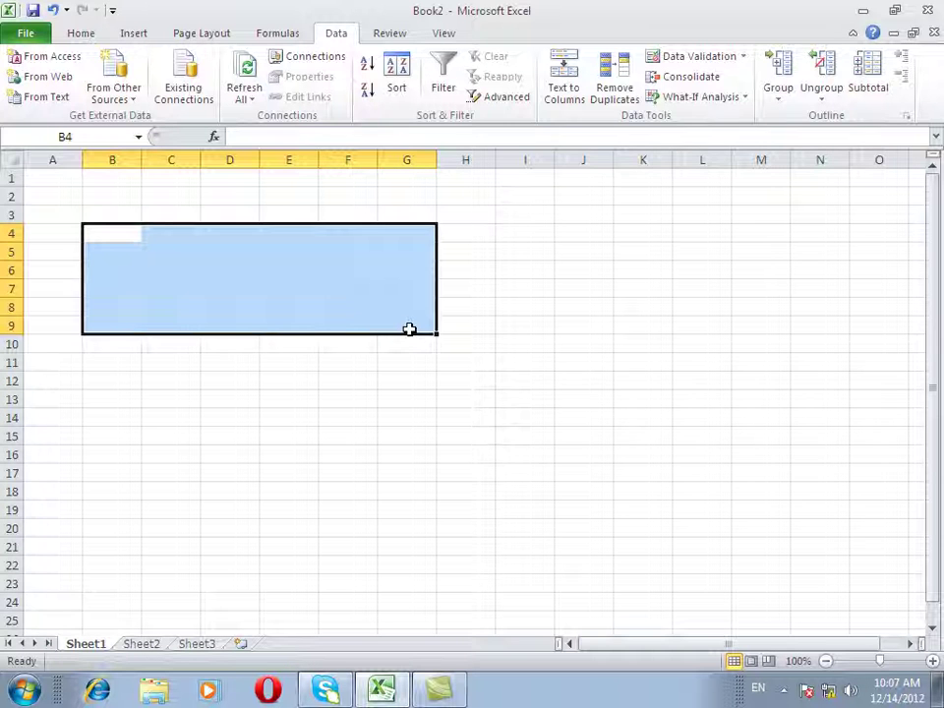
{"action": "type", "text": "Microsoft"}
{"action": "key", "text": "ctrl+Return"}
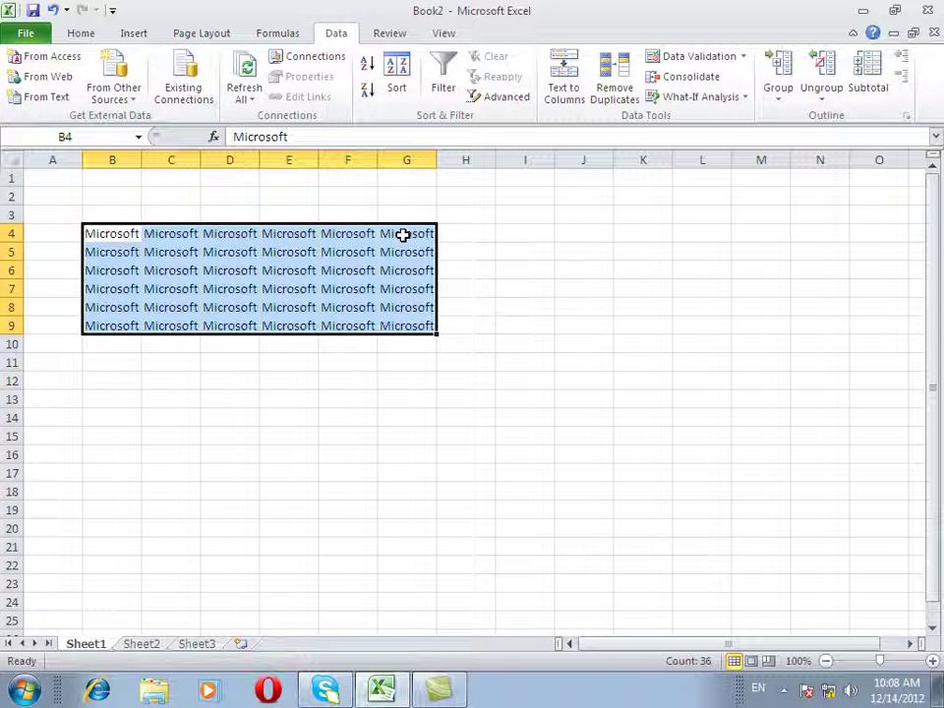
{"action": "left_click_drag", "start_coordinate": [128, 289], "coordinate": [212, 319]}
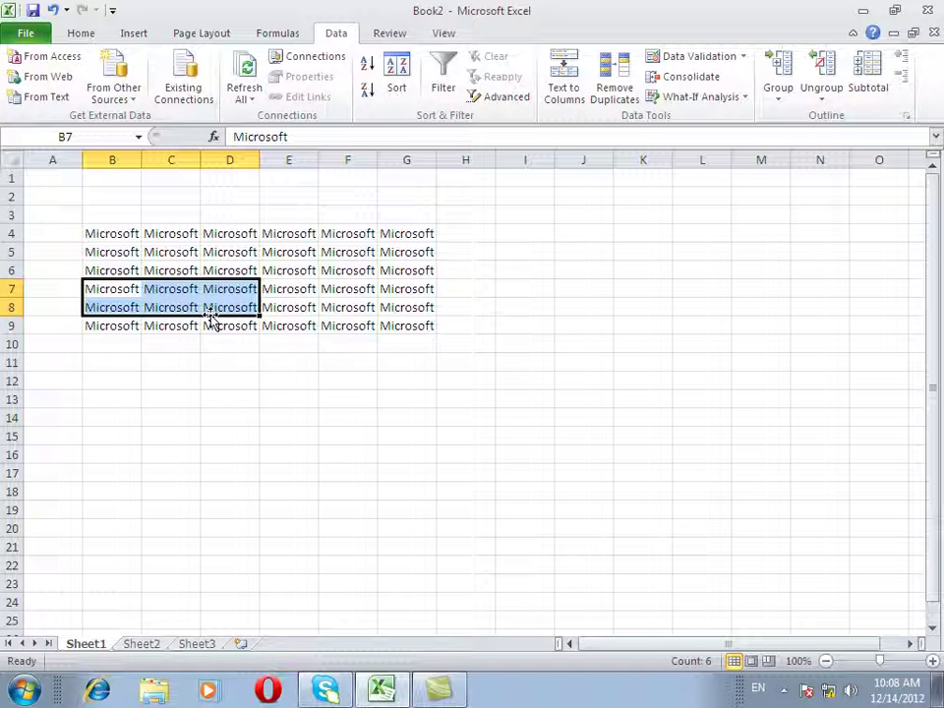
{"action": "left_click_drag", "start_coordinate": [104, 236], "coordinate": [389, 324]}
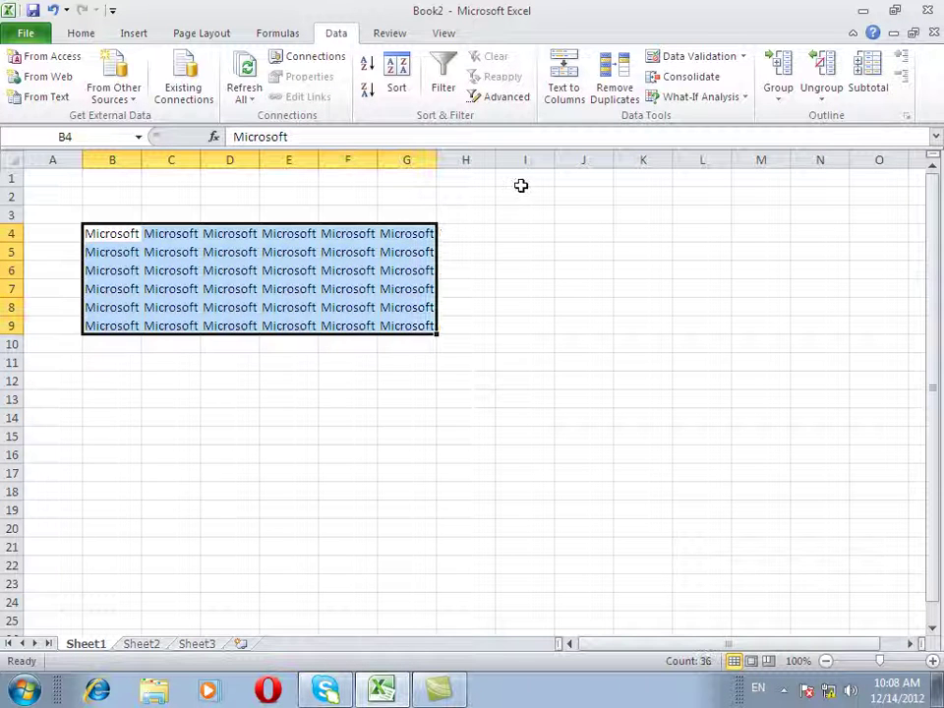
Step: Remove duplicate rows from B4:G9 comparing all columns B–G, with no header row
{"action": "left_click", "coordinate": [626, 94]}
{"action": "left_click_drag", "start_coordinate": [436, 225], "coordinate": [642, 192]}
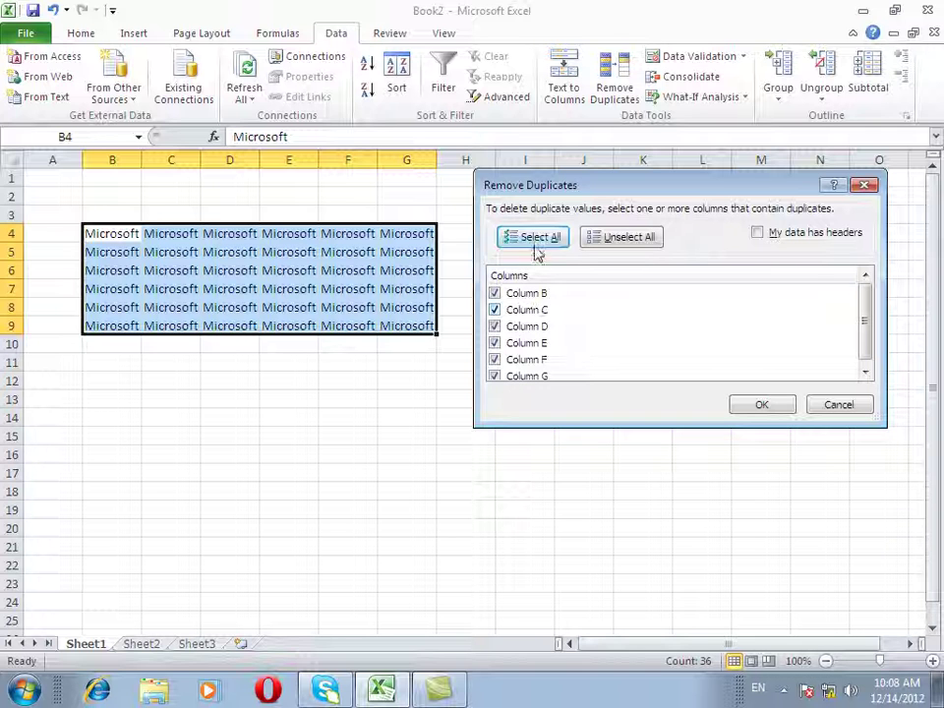
{"action": "left_click", "coordinate": [612, 241]}
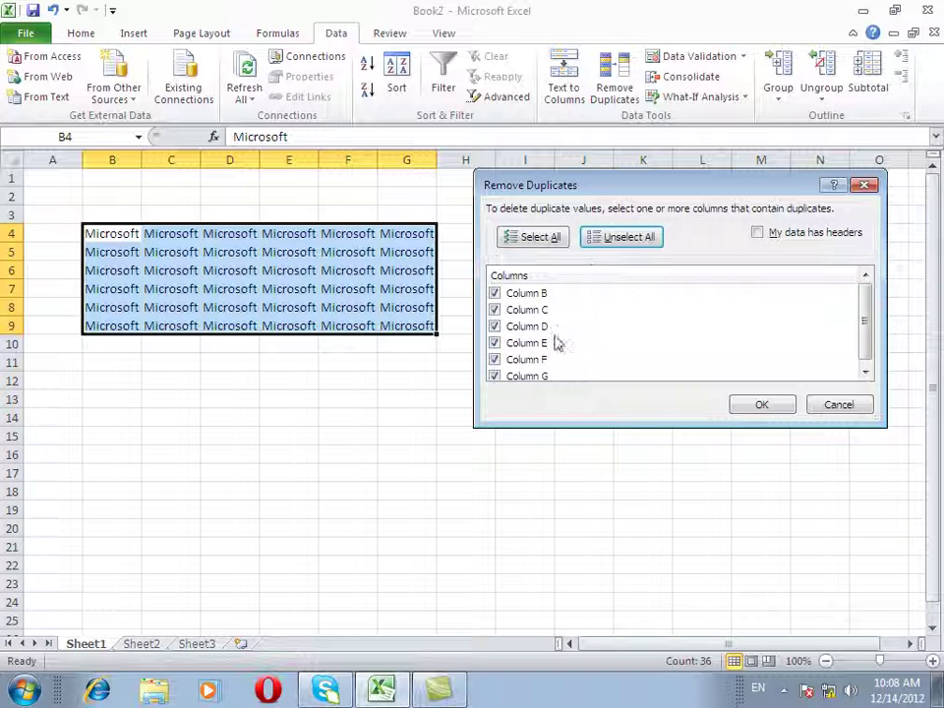
{"action": "left_click", "coordinate": [536, 241]}
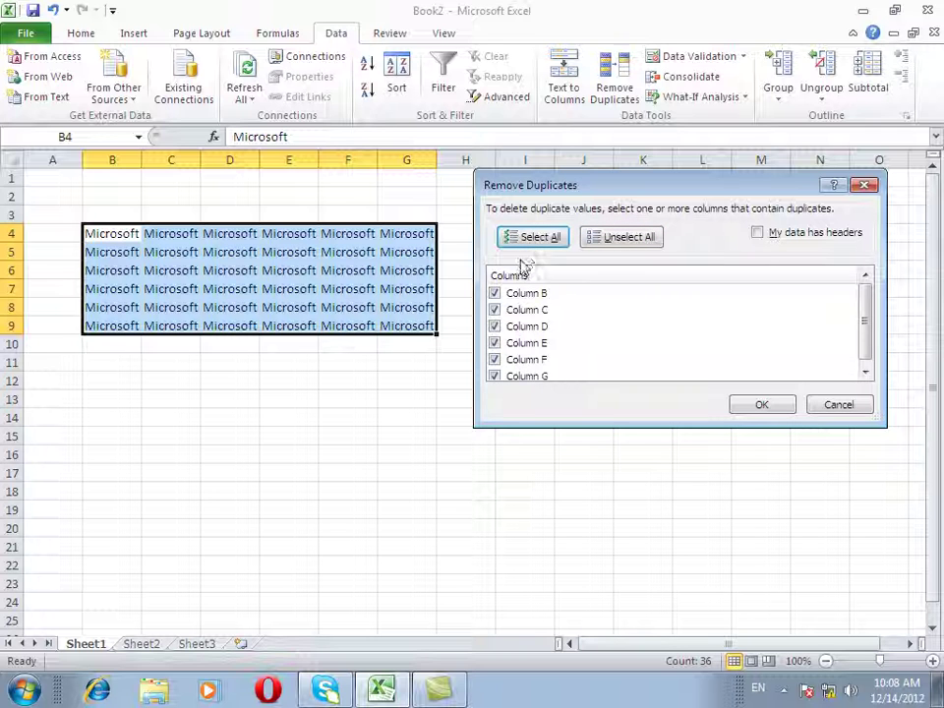
{"action": "left_click", "coordinate": [617, 240]}
{"action": "left_click", "coordinate": [494, 293]}
{"action": "left_click", "coordinate": [494, 310]}
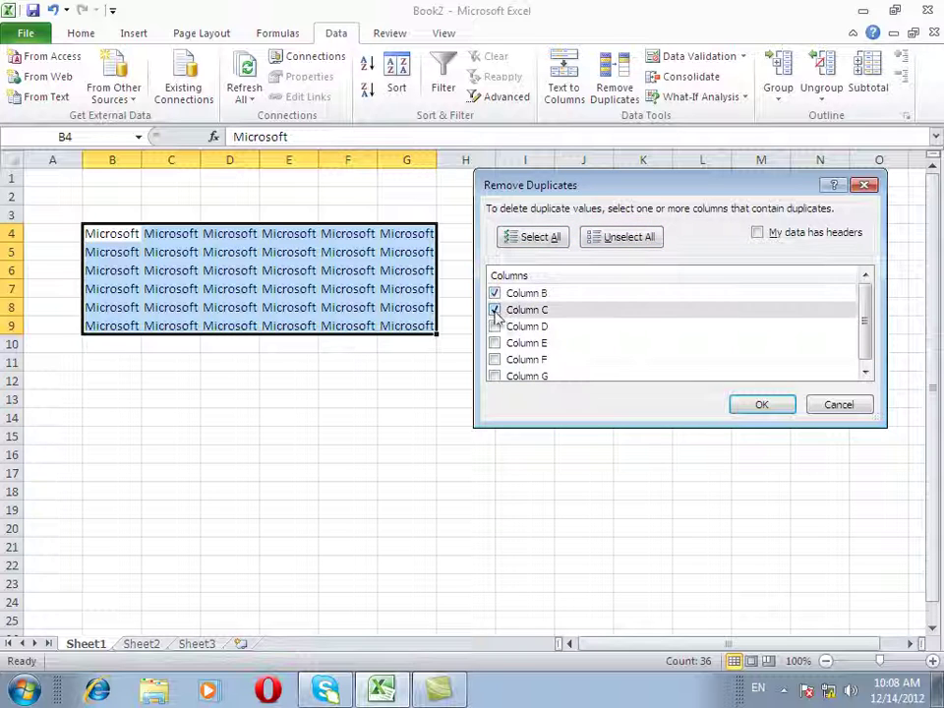
{"action": "left_click", "coordinate": [495, 327]}
{"action": "left_click", "coordinate": [539, 239]}
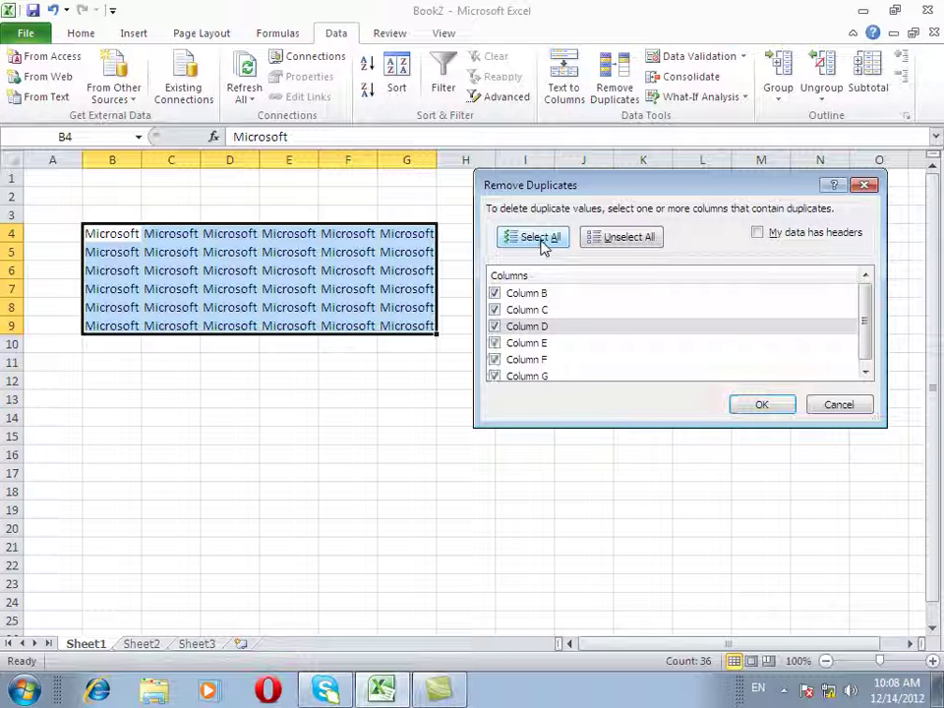
{"action": "left_click", "coordinate": [790, 240]}
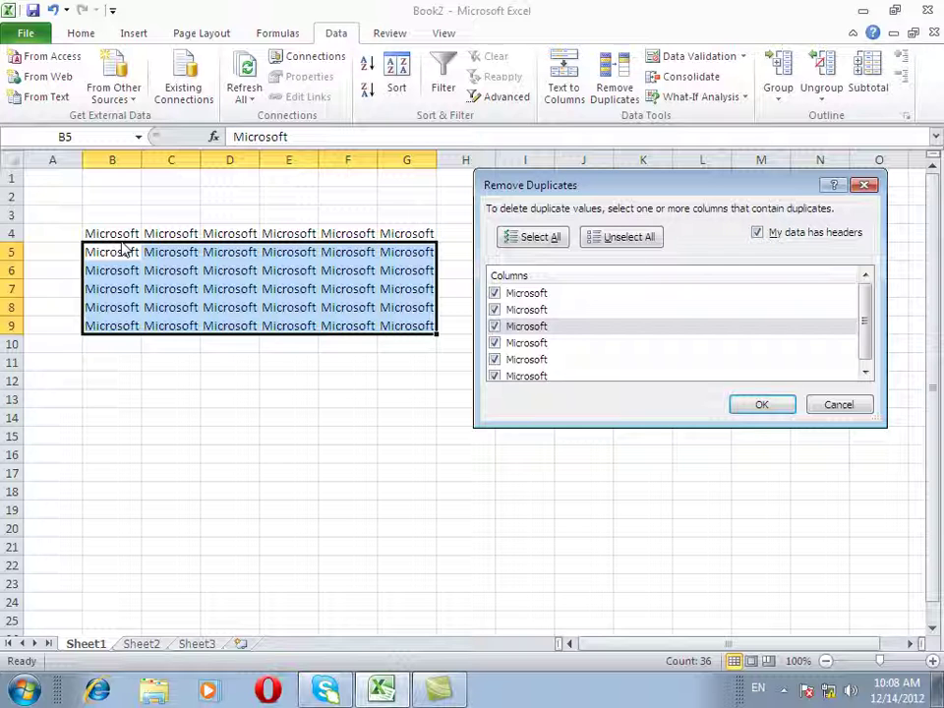
{"action": "left_click", "coordinate": [759, 233]}
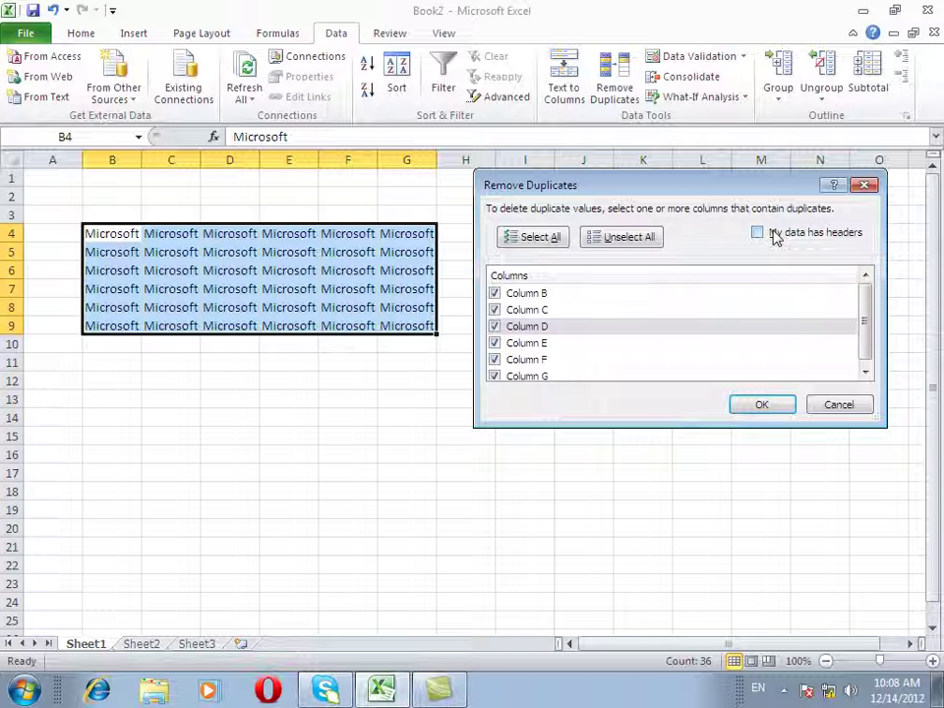
{"action": "left_click", "coordinate": [763, 405]}
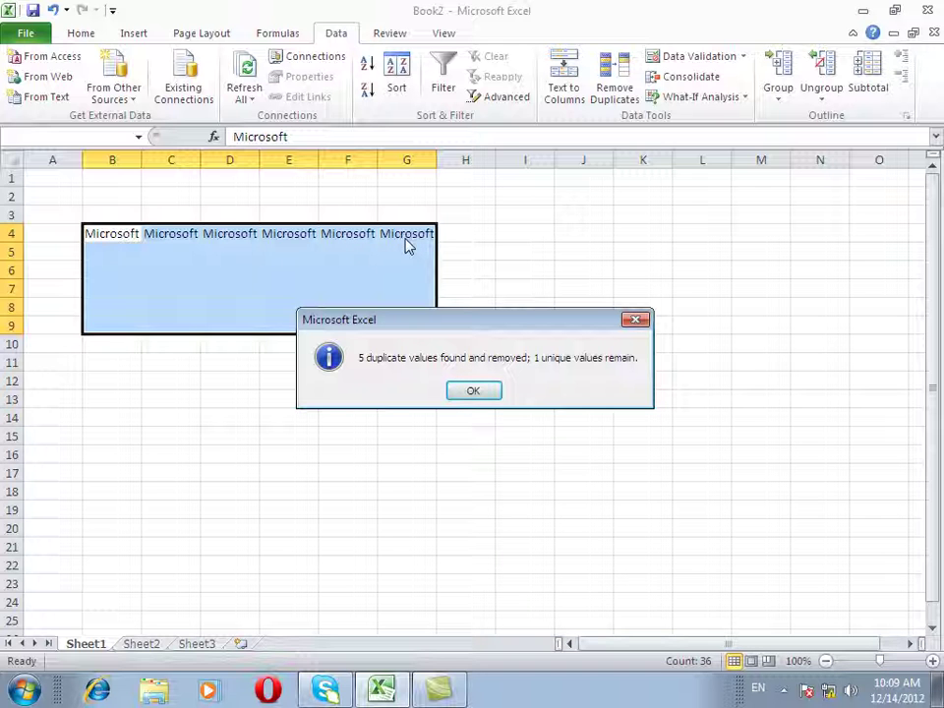
Step: Fill C12:H20 with asad and remove its duplicate rows
{"action": "left_click", "coordinate": [472, 388]}
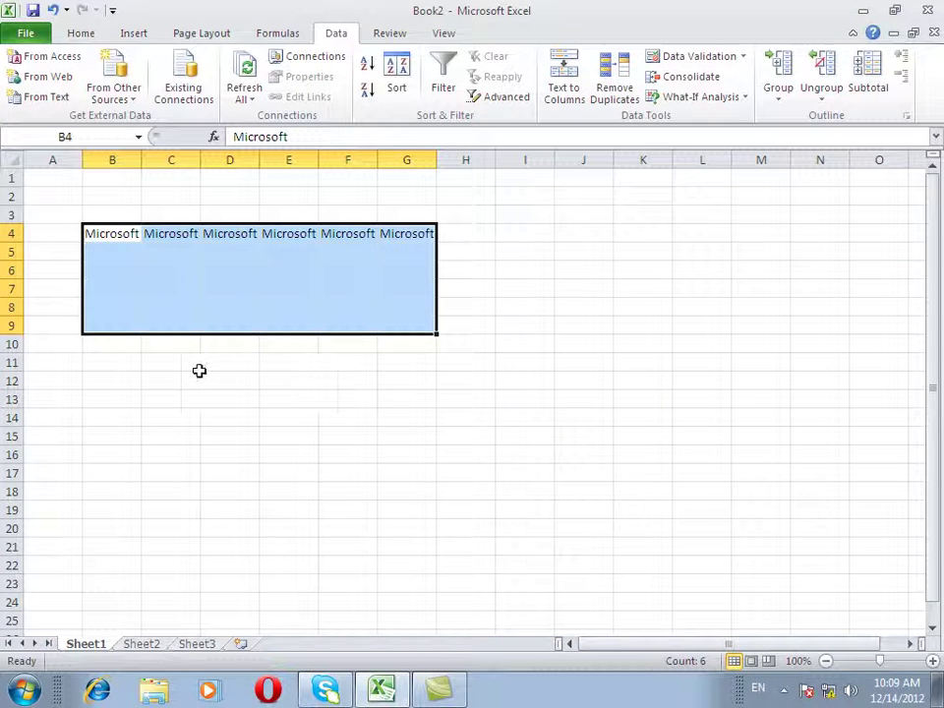
{"action": "left_click_drag", "start_coordinate": [197, 379], "coordinate": [441, 532]}
{"action": "type", "text": "asad"}
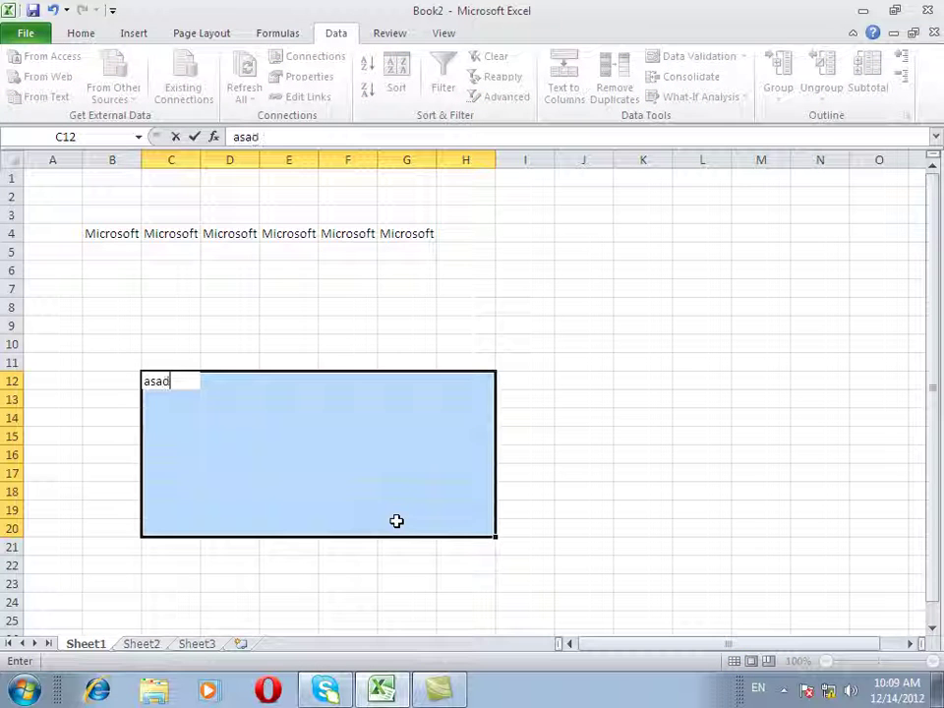
{"action": "key", "text": "ctrl+Return"}
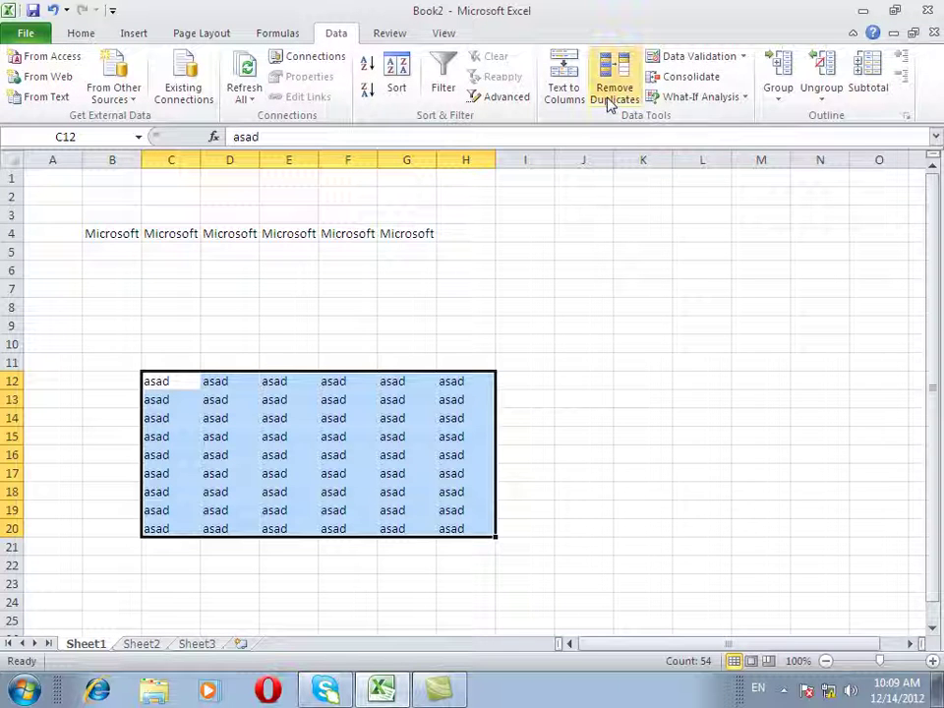
{"action": "left_click", "coordinate": [609, 99]}
{"action": "left_click", "coordinate": [774, 407]}
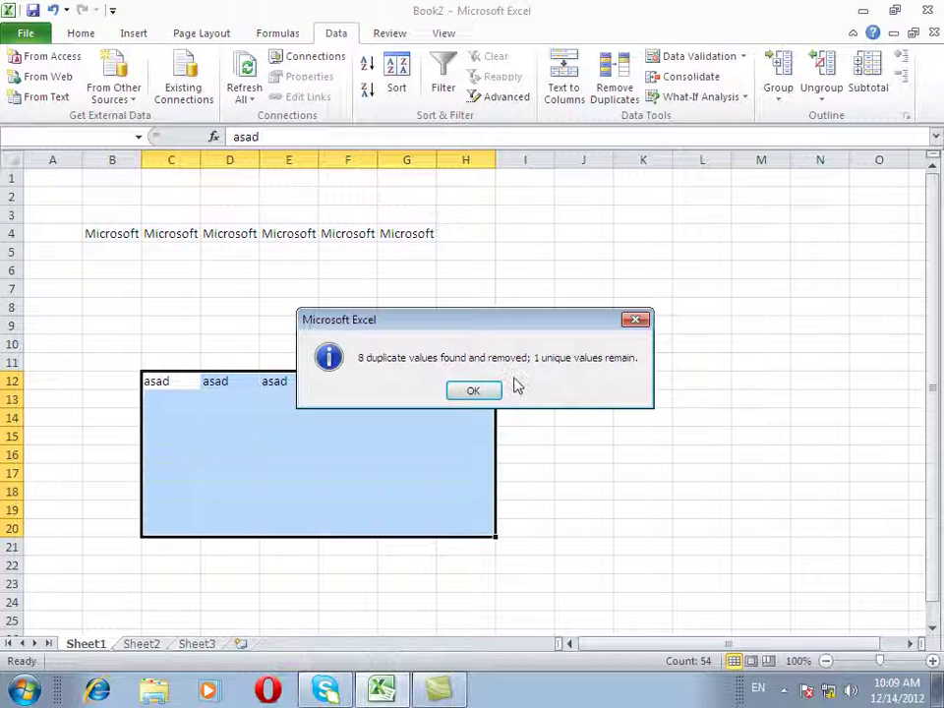
Step: Clear all test entries across A3:J21
{"action": "left_click", "coordinate": [464, 389]}
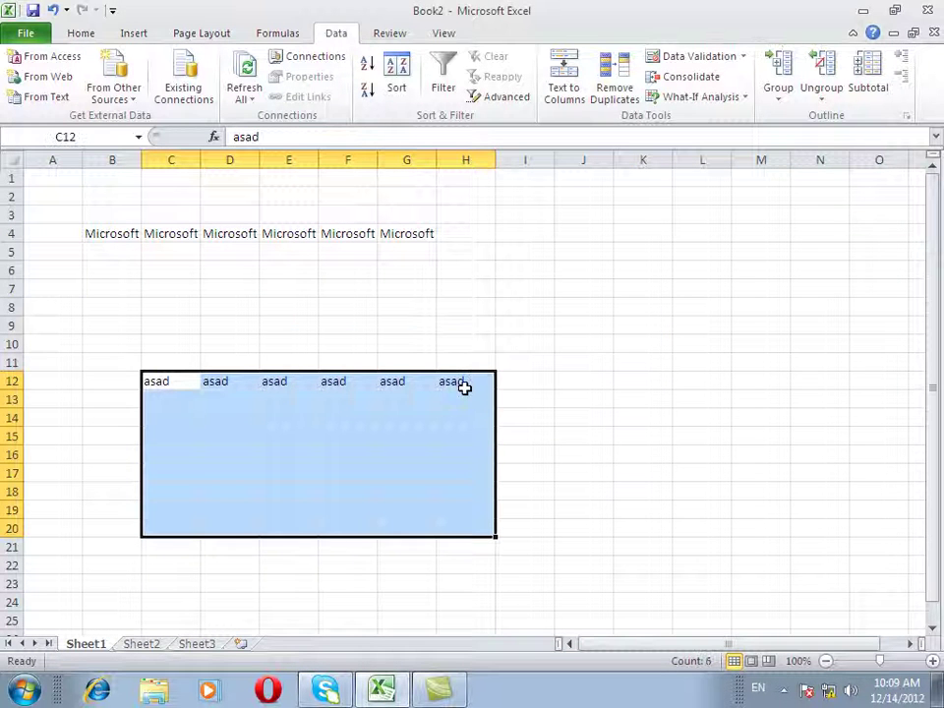
{"action": "mouse_move", "coordinate": [586, 543]}
{"action": "left_mouse_down"}
{"action": "mouse_move", "coordinate": [4, 95]}
{"action": "mouse_move", "coordinate": [68, 219]}
{"action": "left_mouse_up"}
{"action": "key", "text": "Delete"}
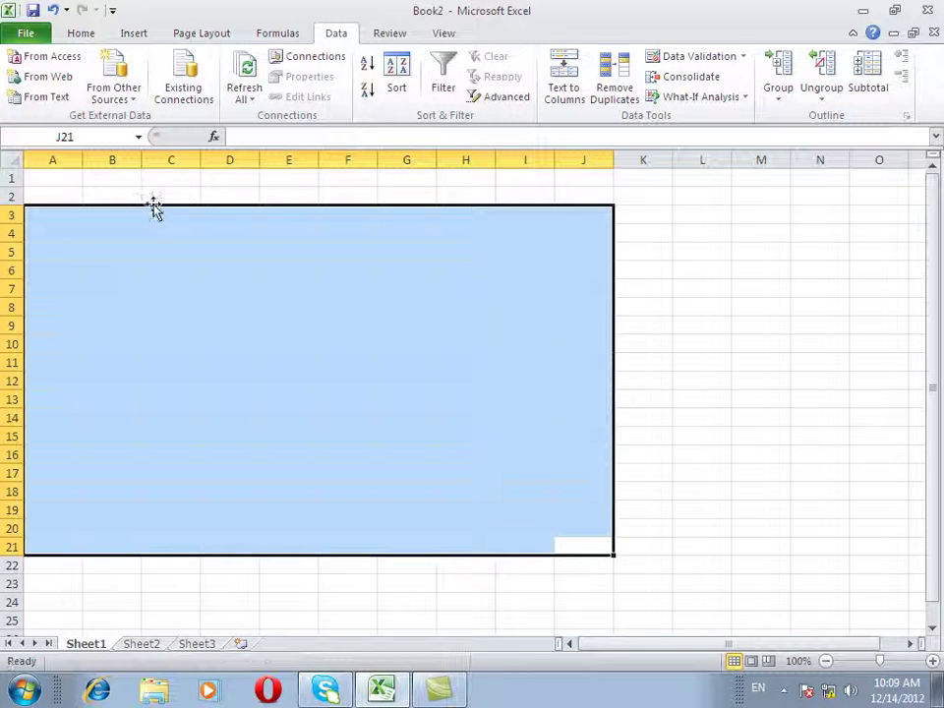
{"action": "left_click", "coordinate": [699, 96]}
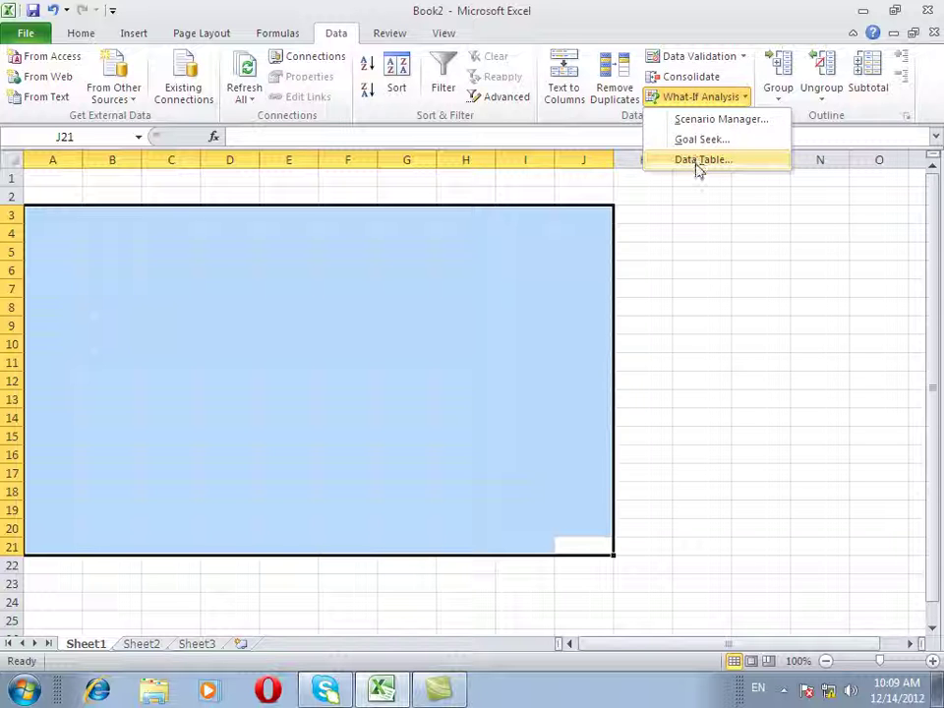
{"action": "left_click", "coordinate": [654, 273]}
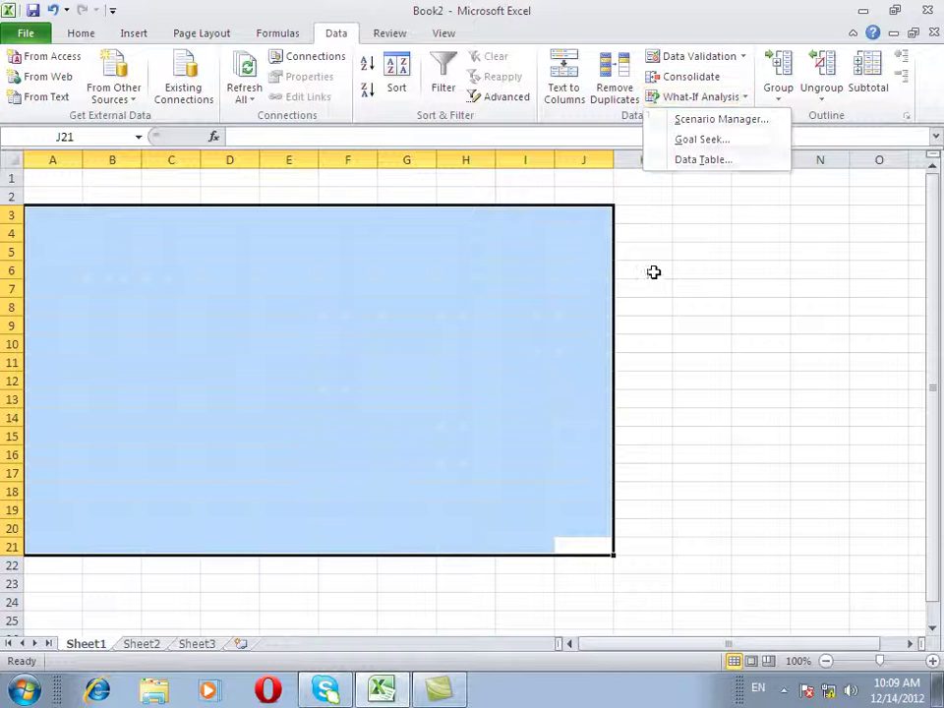
{"action": "left_click", "coordinate": [116, 249]}
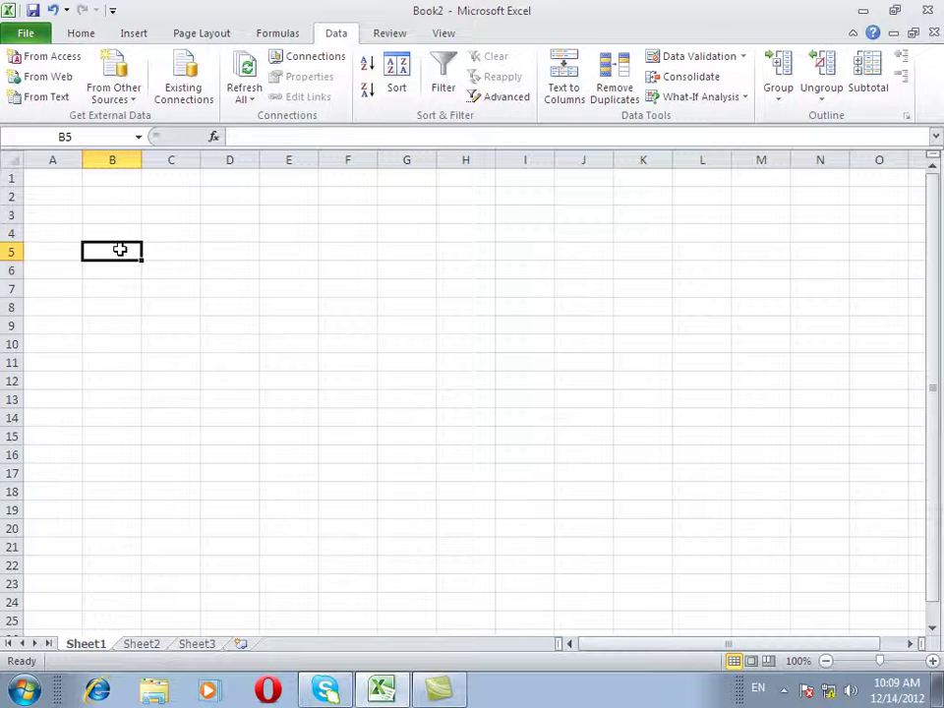
Step: Type the headings EmpName, Post and Salary in B5:D5 and autofit column B
{"action": "type", "text": "Emp"}
{"action": "key", "text": "BackSpace"}
{"action": "type", "text": "pName"}
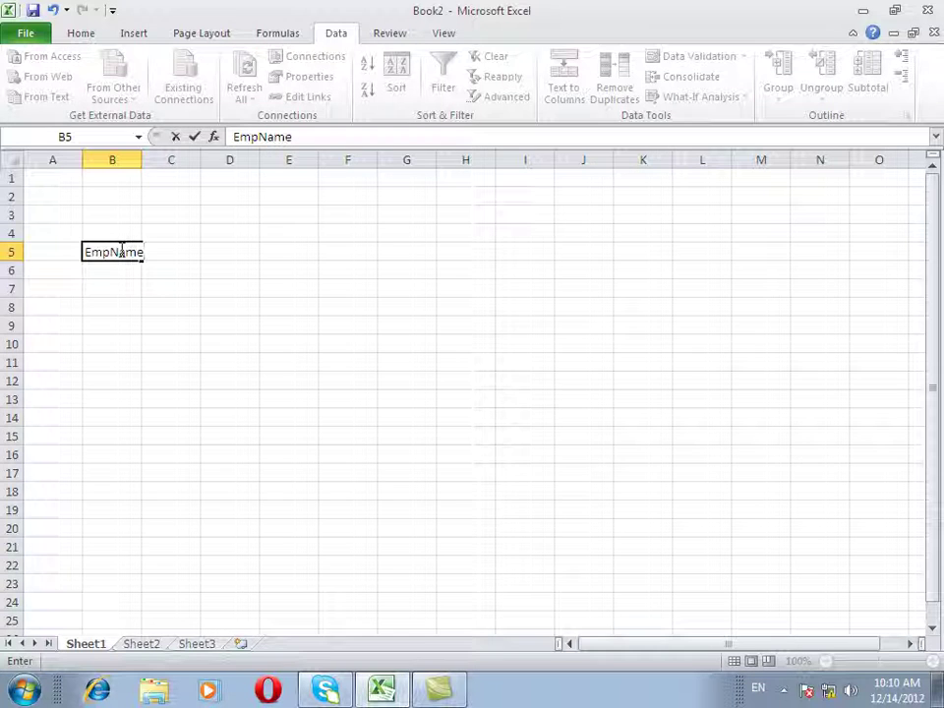
{"action": "key", "text": "Tab"}
{"action": "type", "text": "Post"}
{"action": "key", "text": "Tab"}
{"action": "type", "text": "Salary"}
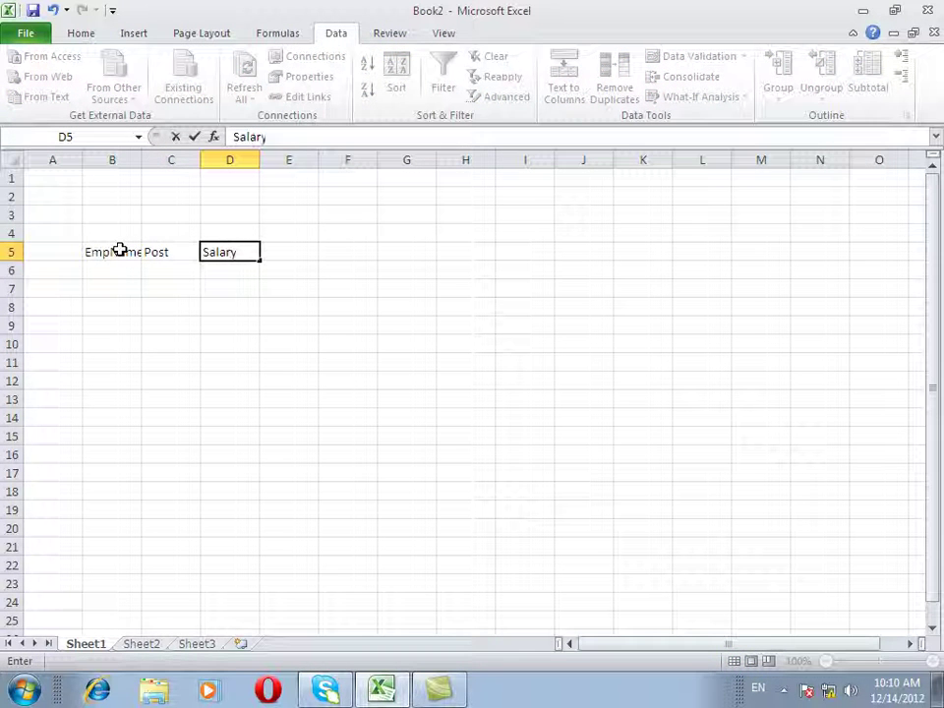
{"action": "left_click", "coordinate": [119, 250]}
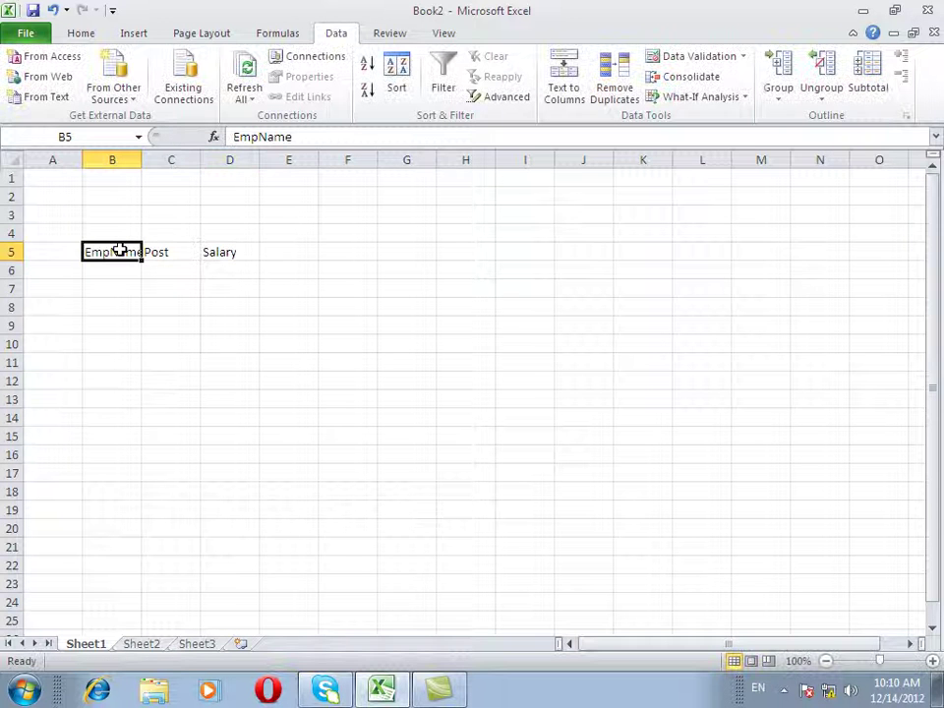
{"action": "double_click", "coordinate": [144, 166]}
Step: Enter the three employee names in B6:B8
{"action": "key", "text": "Return"}
{"action": "type", "text": "Islam"}
{"action": "key", "text": "Return"}
{"action": "type", "text": "Salam"}
{"action": "key", "text": "Return"}
{"action": "type", "text": "Qu"}
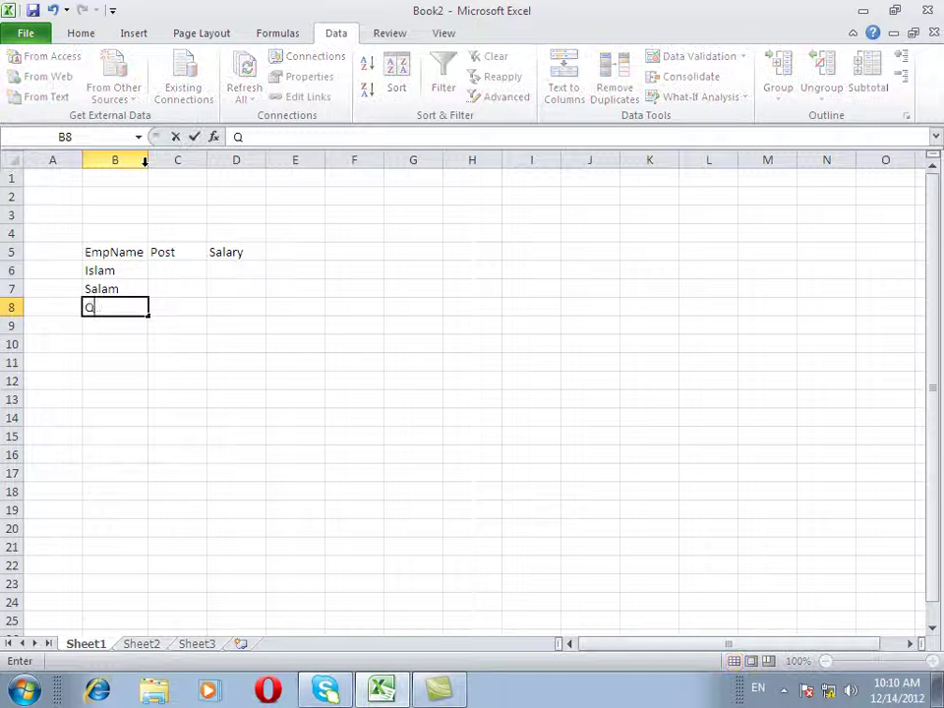
{"action": "type", "text": "wat"}
{"action": "key", "text": "Return"}
Step: Enter the posts Doctor, Worker and IT Officer in C6:C8
{"action": "key", "text": "Up"}
{"action": "key", "text": "Up"}
{"action": "key", "text": "Right"}
{"action": "key", "text": "Up"}
{"action": "type", "text": "Fp"}
{"action": "key", "text": "BackSpace"}
{"action": "key", "text": "BackSpace"}
{"action": "type", "text": "Dpc"}
{"action": "key", "text": "BackSpace"}
{"action": "key", "text": "BackSpace"}
{"action": "type", "text": "oct"}
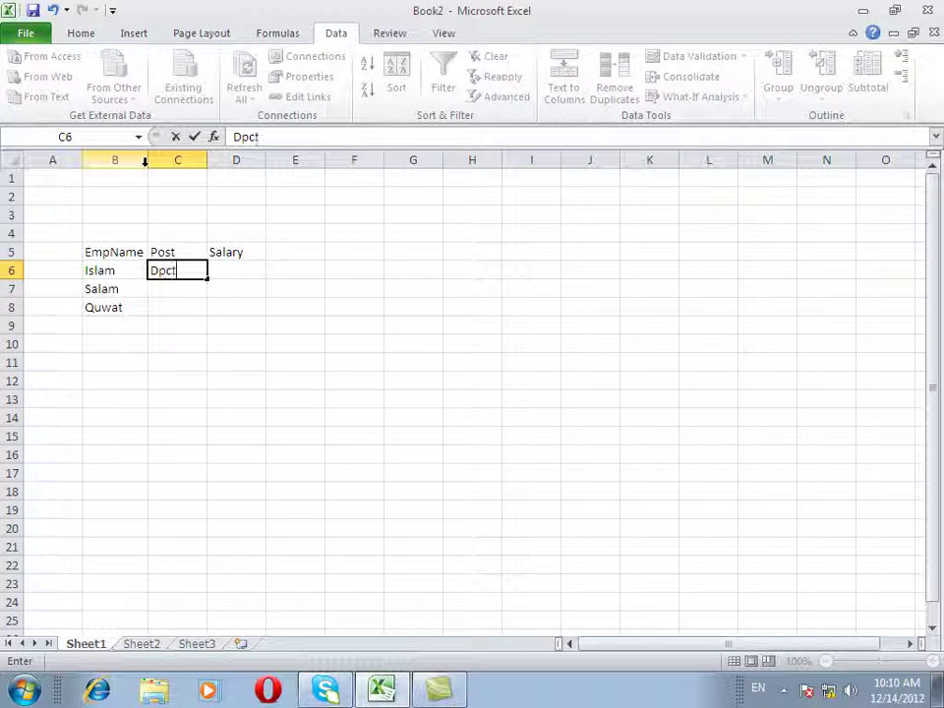
{"action": "type", "text": "or"}
{"action": "key", "text": "Return"}
{"action": "type", "text": "Wer"}
{"action": "key", "text": "Return"}
{"action": "type", "text": "former"}
{"action": "key", "text": "Escape"}
{"action": "type", "text": "IT Officer"}
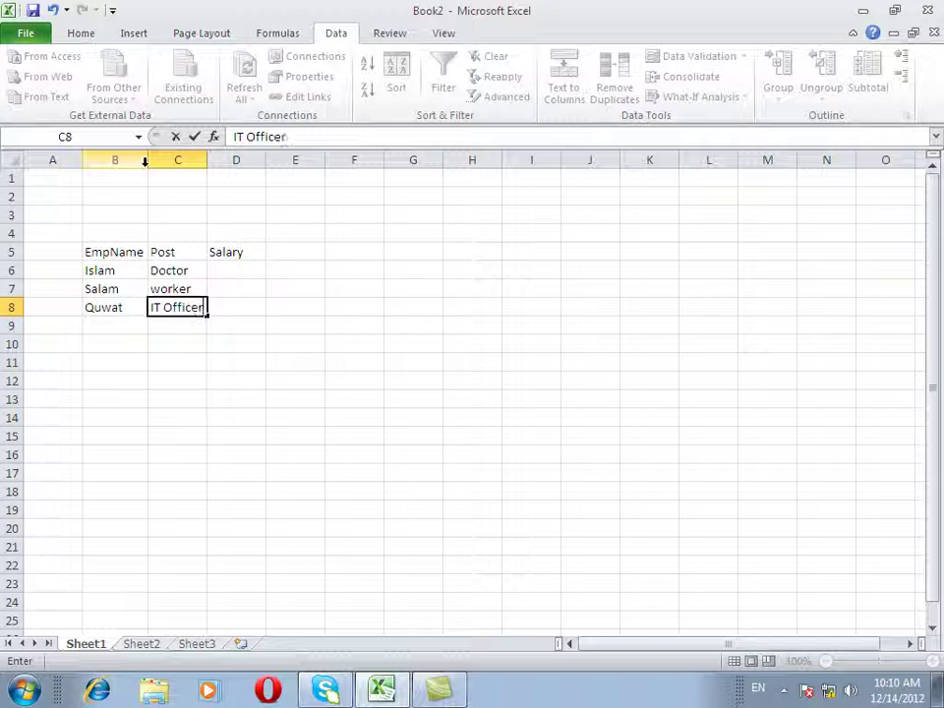
{"action": "key", "text": "Tab"}
Step: Enter the salaries 100, 200 and 300 in D6:D8
{"action": "key", "text": "Up"}
{"action": "key", "text": "Up"}
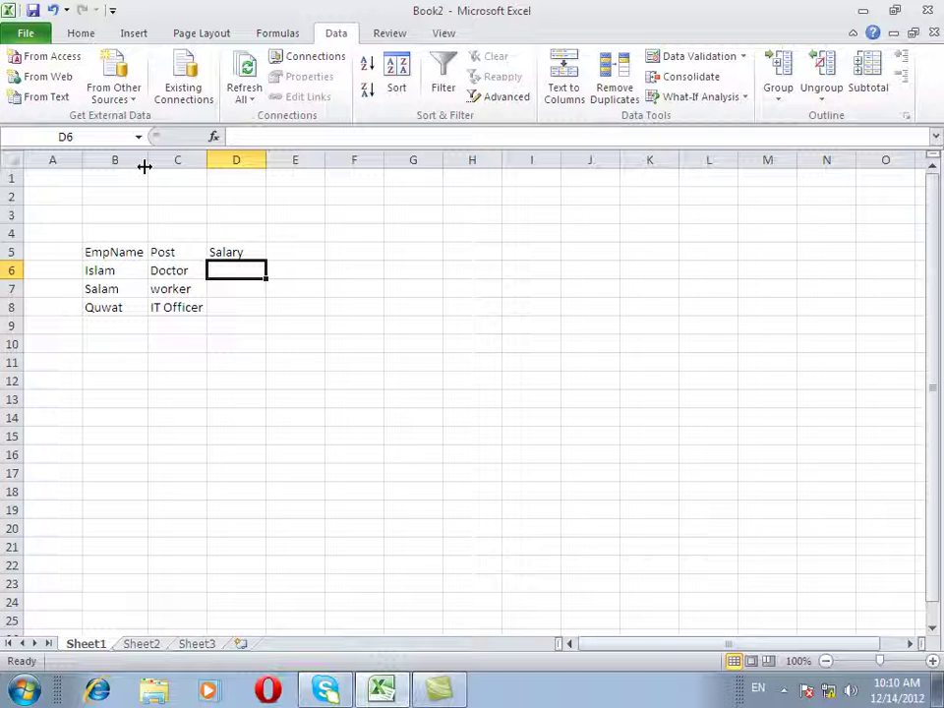
{"action": "type", "text": "100"}
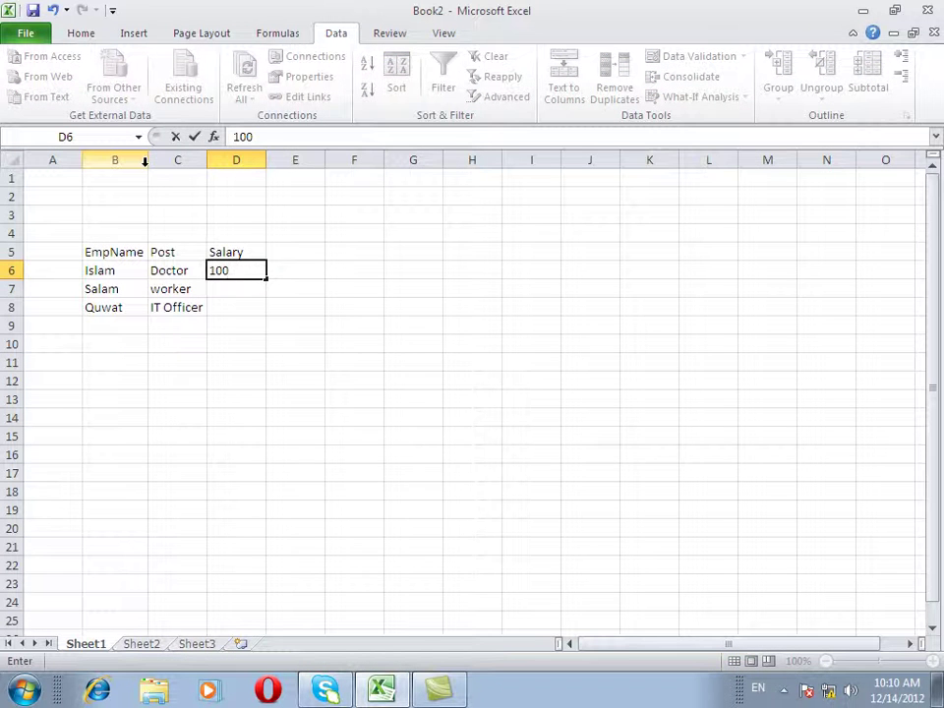
{"action": "key", "text": "Return"}
{"action": "type", "text": "2"}
{"action": "key", "text": "Tab"}
{"action": "key", "text": "Left"}
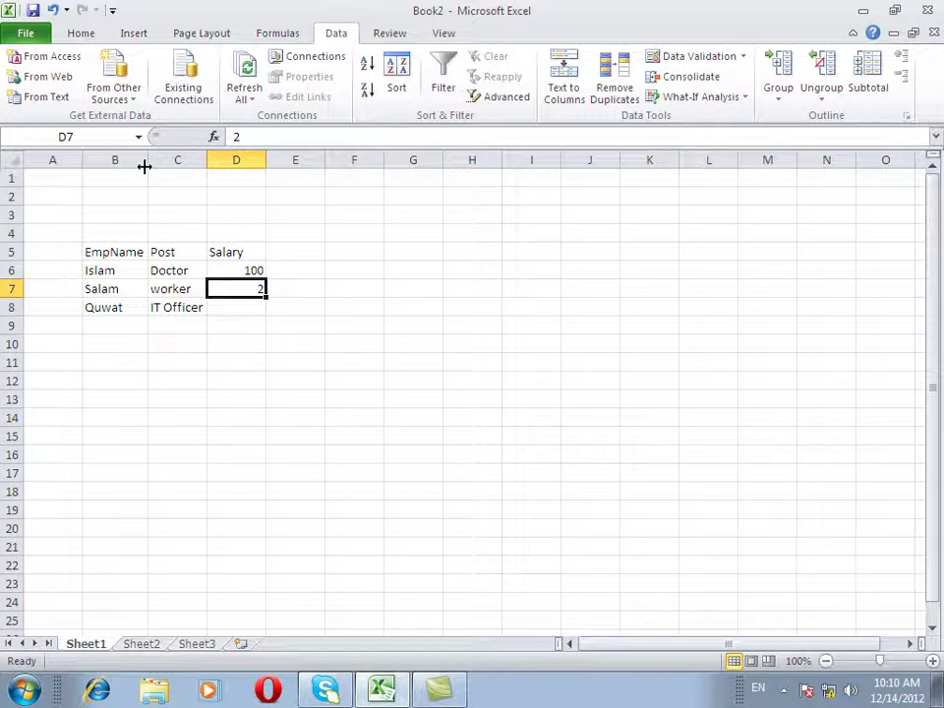
{"action": "key", "text": "F2"}
{"action": "type", "text": "00"}
{"action": "key", "text": "Return"}
{"action": "type", "text": "30"}
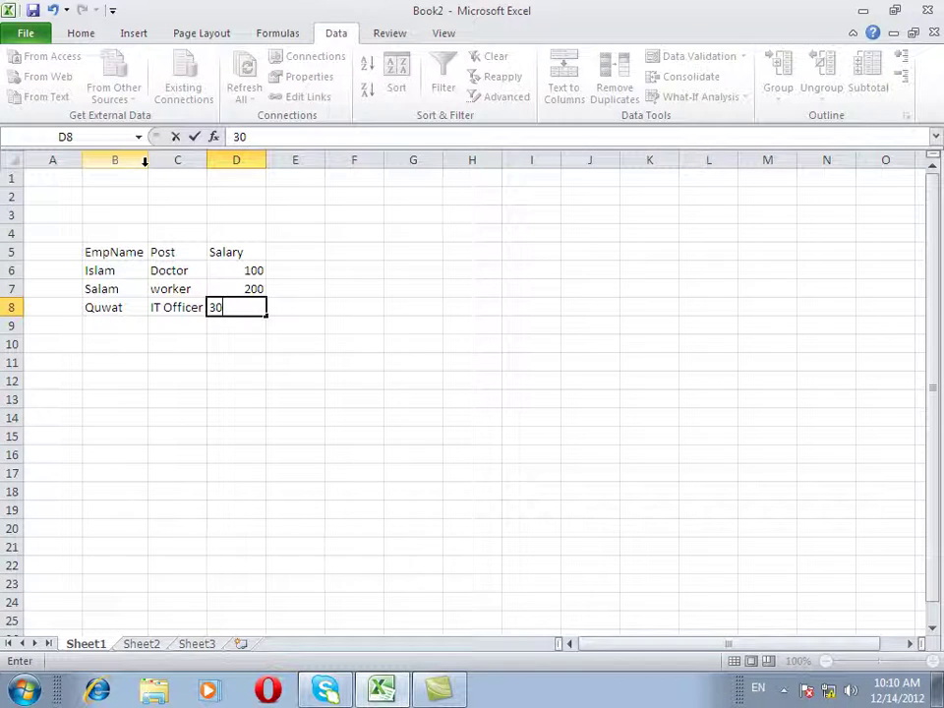
{"action": "key", "text": "Return"}
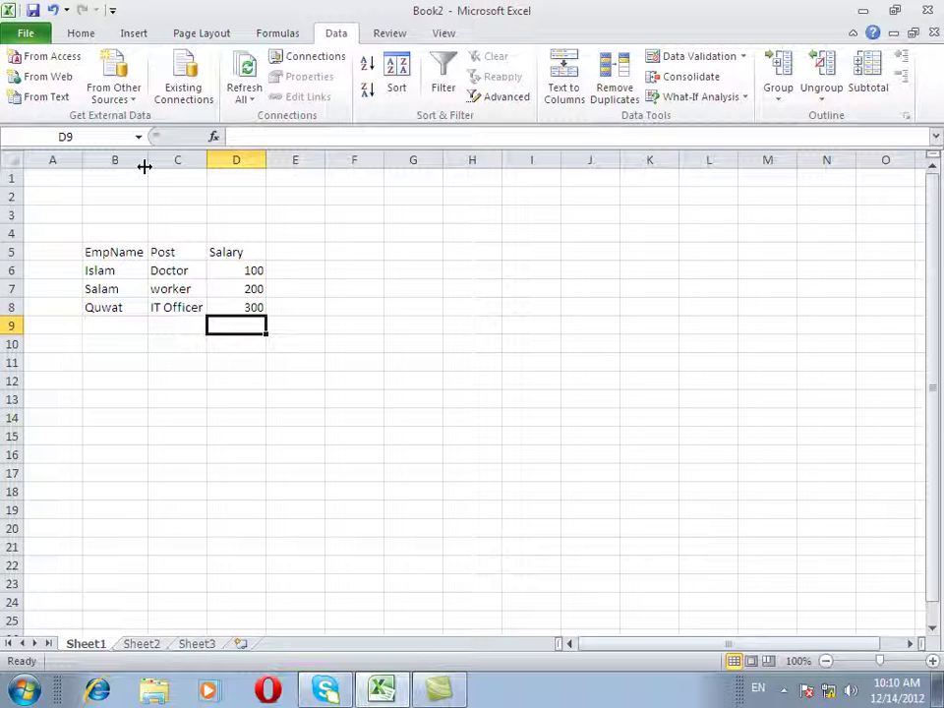
{"action": "key", "text": "Up"}
{"action": "key", "text": "Up"}
{"action": "key", "text": "Up"}
{"action": "key", "text": "Up"}
{"action": "key", "text": "Left"}
{"action": "key", "text": "Down"}
{"action": "key", "text": "Down"}
{"action": "key", "text": "Right"}
{"action": "key", "text": "Right"}
{"action": "key", "text": "Up"}
{"action": "key", "text": "Up"}
{"action": "key", "text": "Up"}
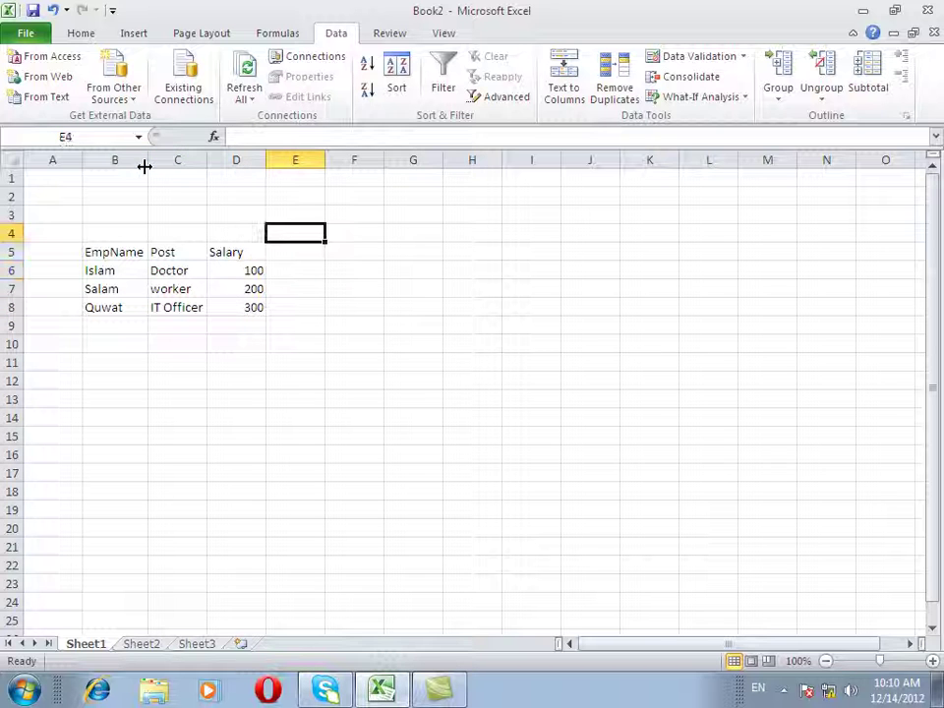
Step: Type the month headings Jun, Feb and March across E4:G4
{"action": "type", "text": "Jun"}
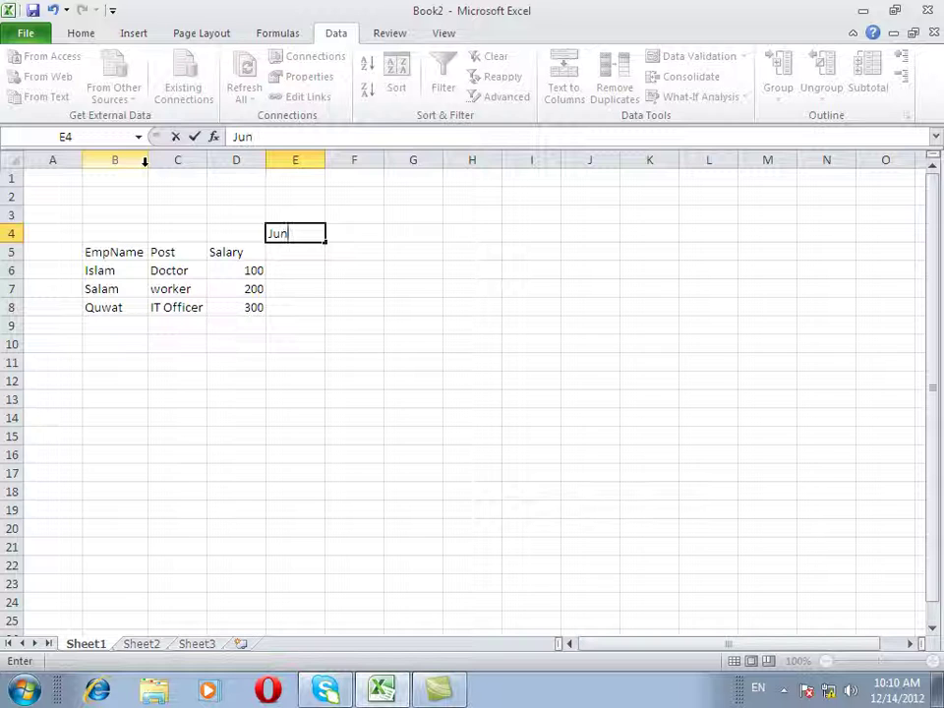
{"action": "key", "text": "Tab"}
{"action": "type", "text": "Feb"}
{"action": "key", "text": "Tab"}
{"action": "type", "text": "March"}
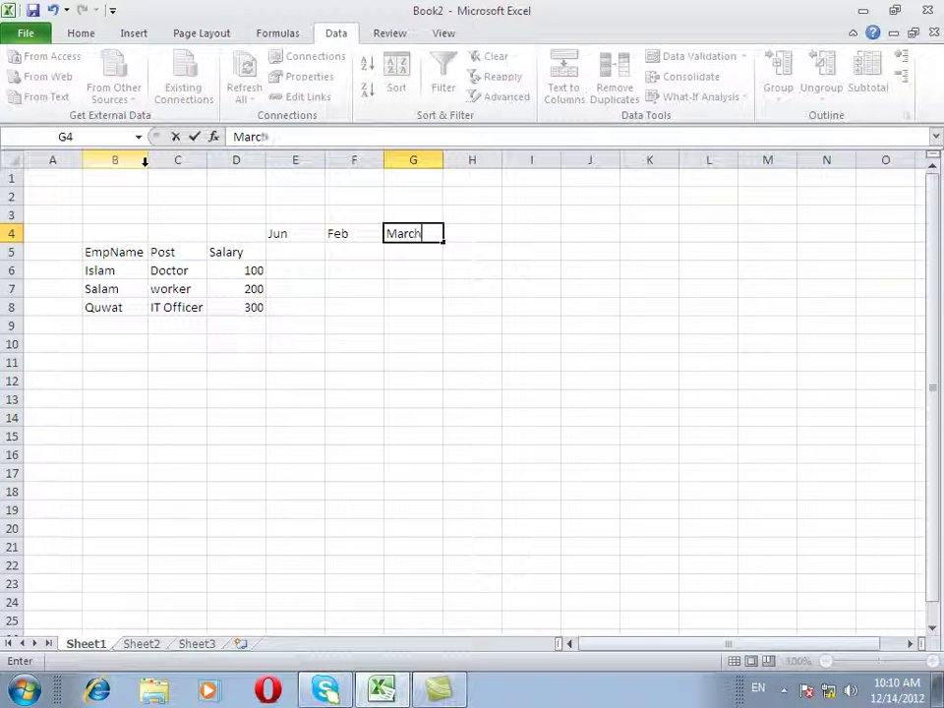
{"action": "key", "text": "Tab"}
{"action": "key", "text": "Tab"}
{"action": "key", "text": "Tab"}
{"action": "key", "text": "Tab"}
Step: Enter the values 10, 20 and 30 in E5:G5 beneath the months
{"action": "key", "text": "Left"}
{"action": "key", "text": "Left"}
{"action": "key", "text": "Left"}
{"action": "key", "text": "Left"}
{"action": "key", "text": "Left"}
{"action": "key", "text": "Left"}
{"action": "key", "text": "Down"}
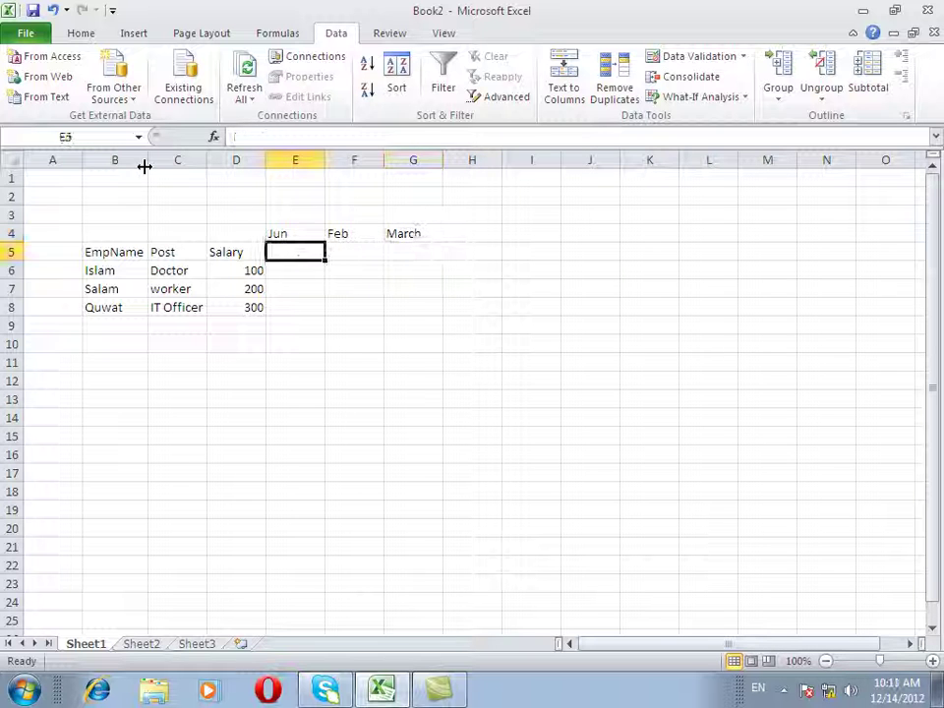
{"action": "type", "text": "10"}
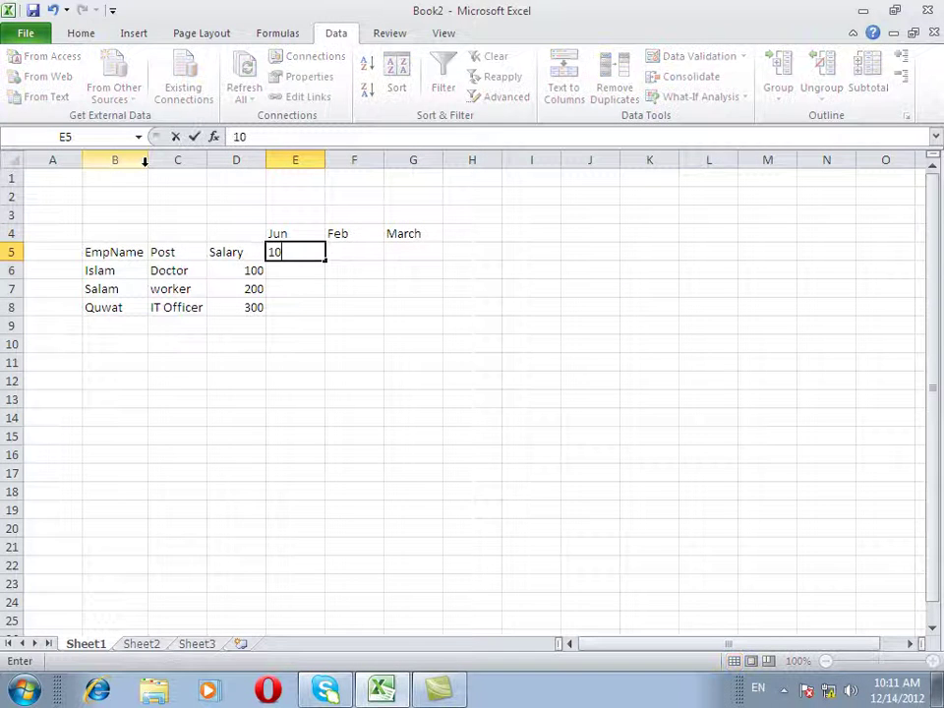
{"action": "key", "text": "Right"}
{"action": "type", "text": "2"}
{"action": "key", "text": "Right"}
{"action": "type", "text": "3"}
{"action": "key", "text": "Right"}
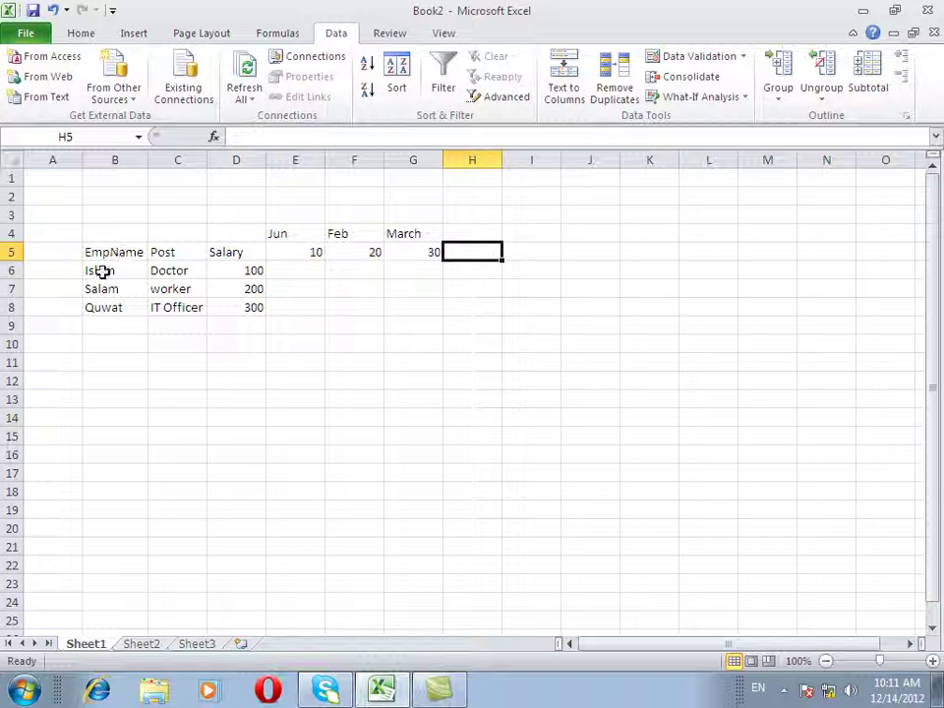
{"action": "left_click_drag", "start_coordinate": [102, 274], "coordinate": [235, 271]}
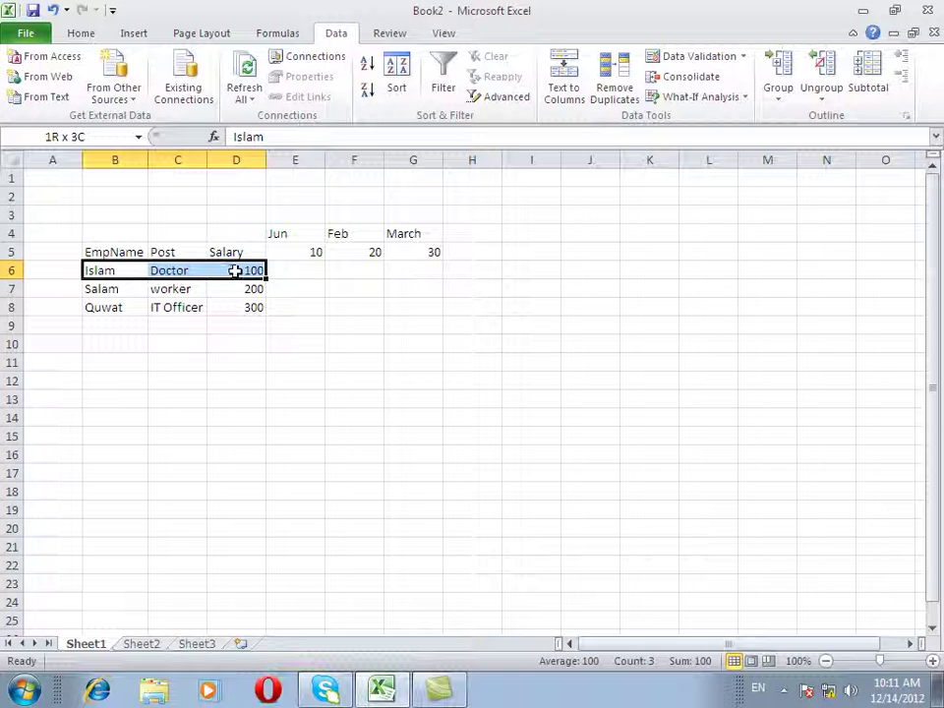
{"action": "left_click_drag", "start_coordinate": [233, 271], "coordinate": [237, 271]}
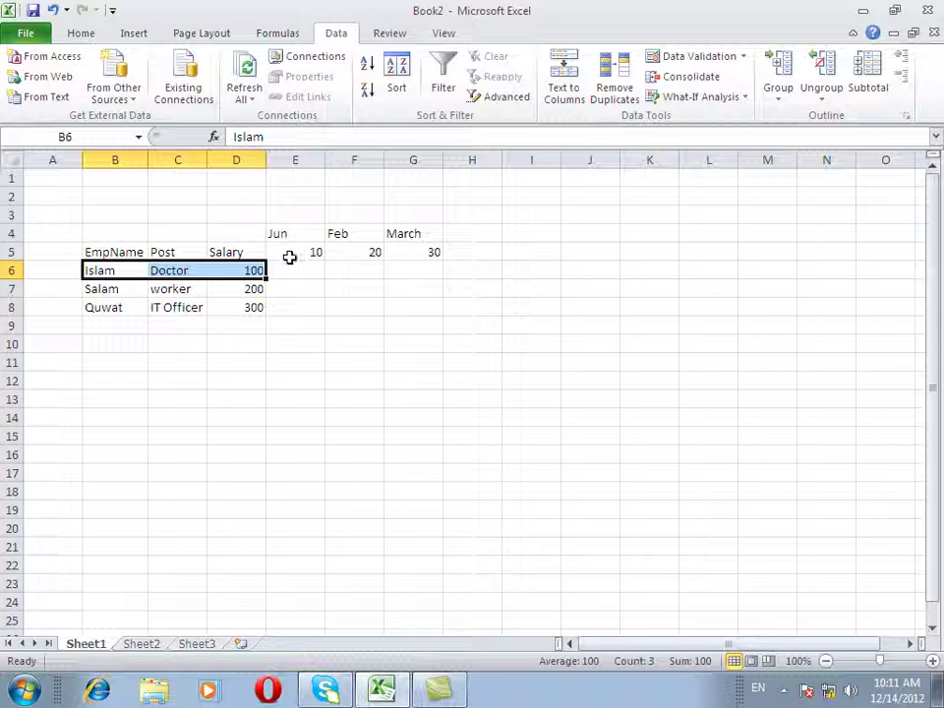
{"action": "left_click", "coordinate": [281, 271]}
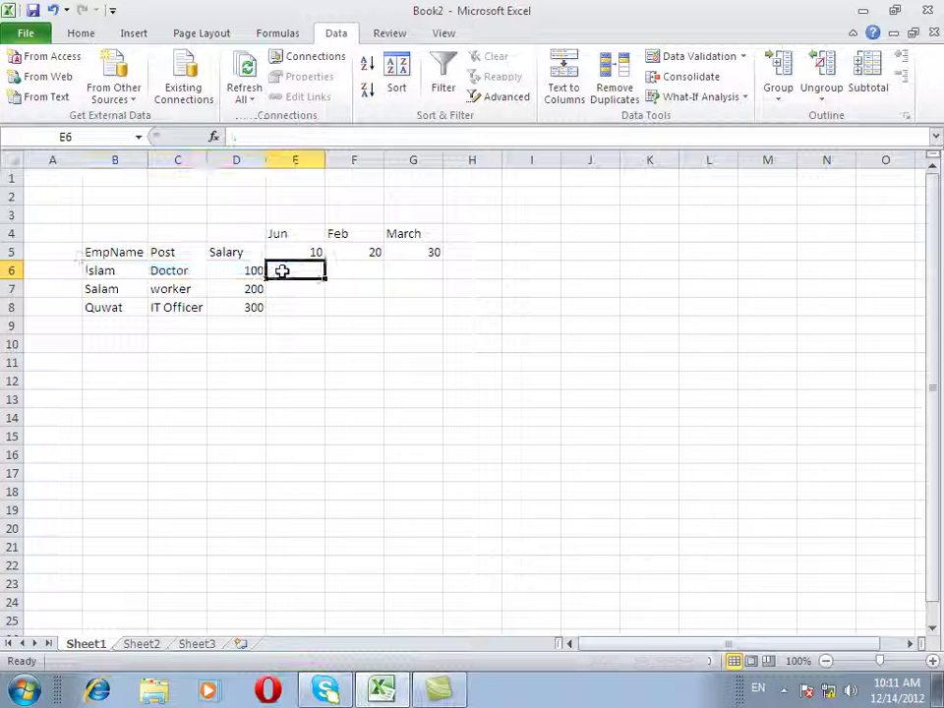
{"action": "left_click", "coordinate": [357, 268]}
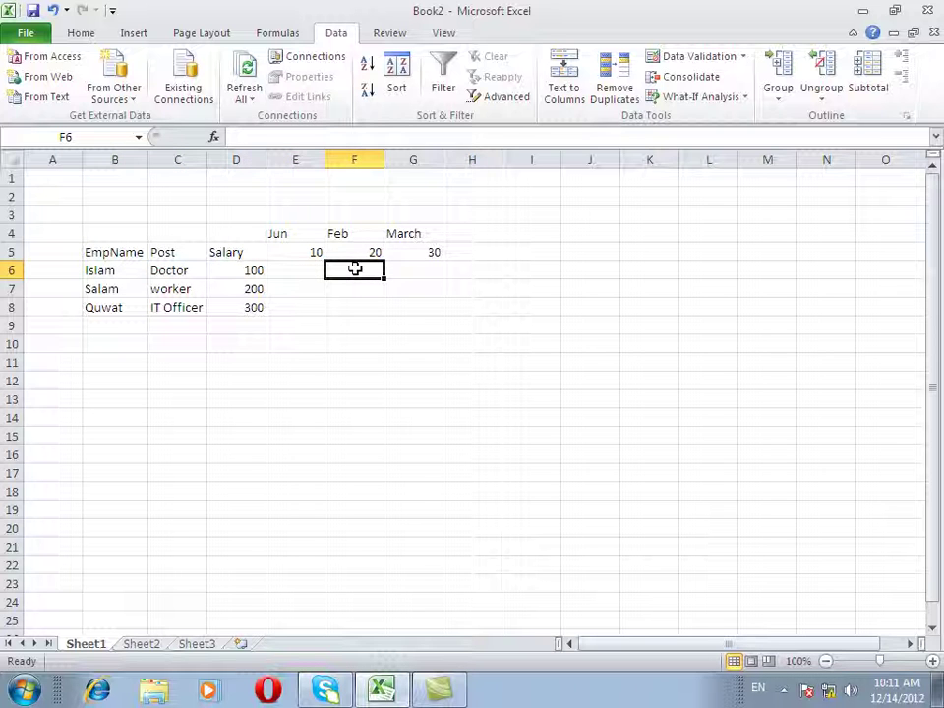
{"action": "left_click", "coordinate": [411, 263]}
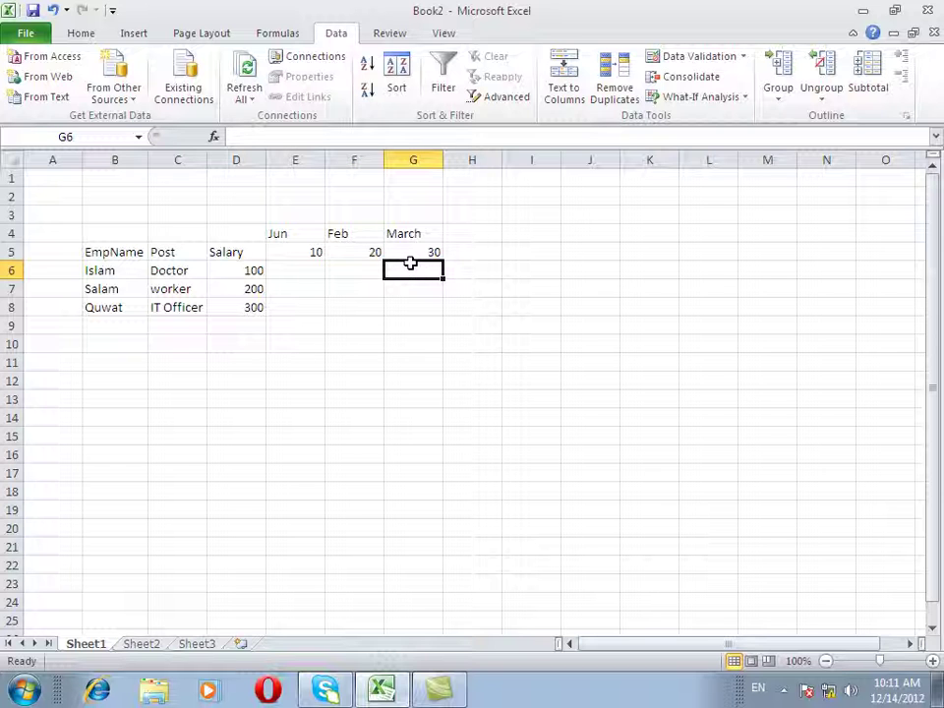
{"action": "left_click_drag", "start_coordinate": [253, 289], "coordinate": [402, 302]}
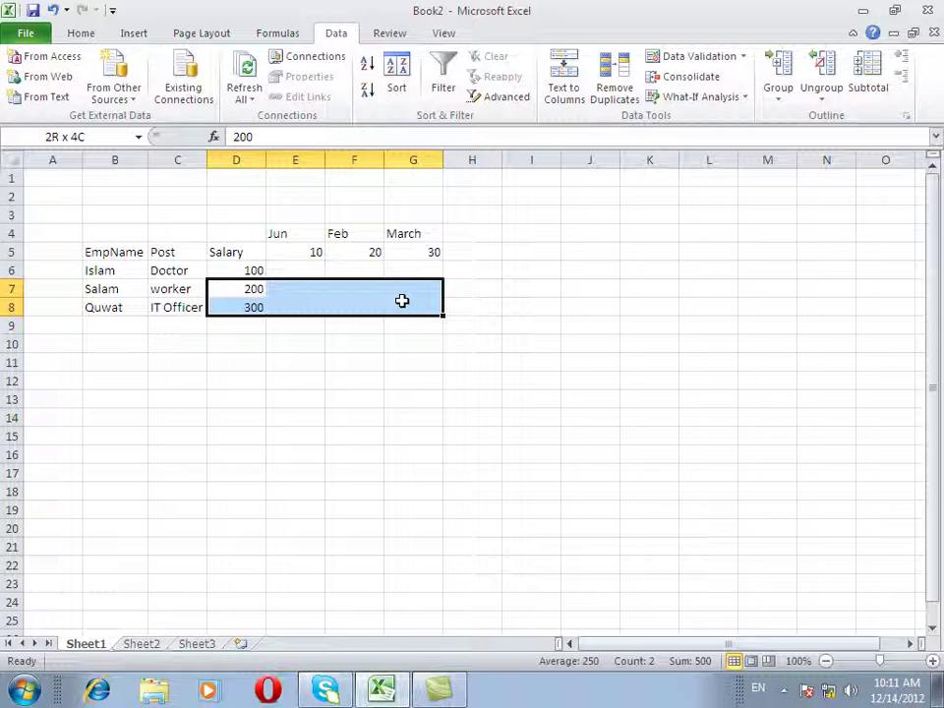
{"action": "left_click", "coordinate": [402, 301]}
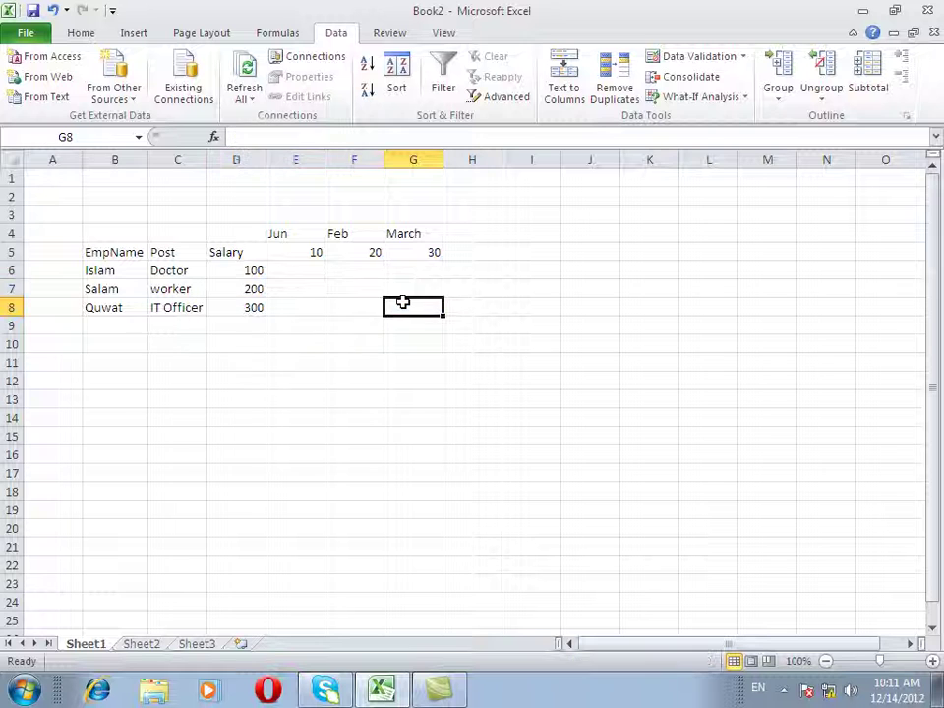
{"action": "left_click", "coordinate": [702, 97]}
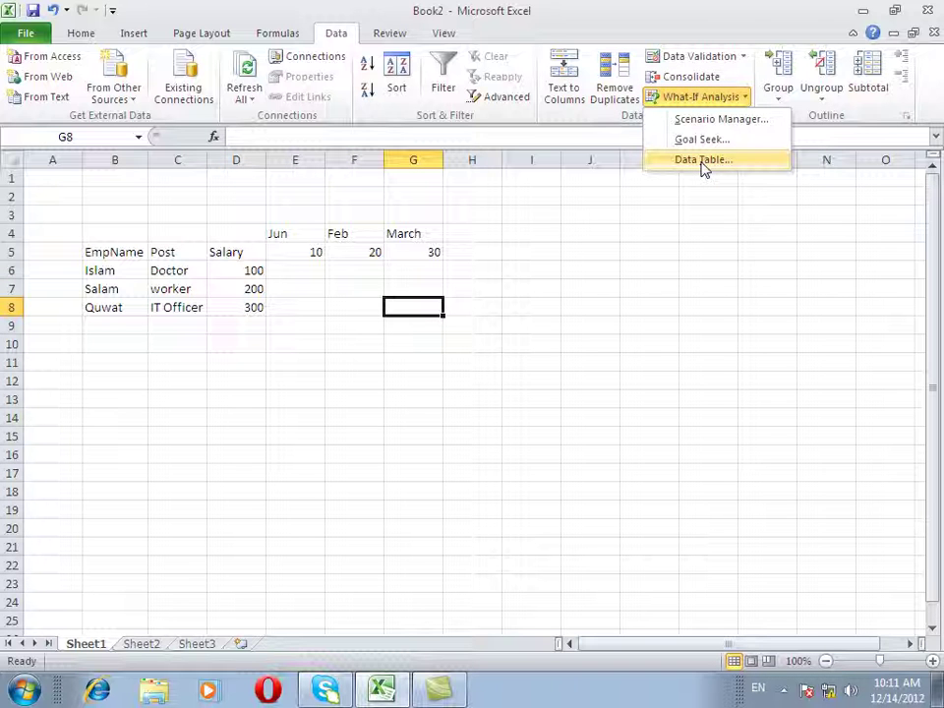
{"action": "left_click", "coordinate": [282, 292]}
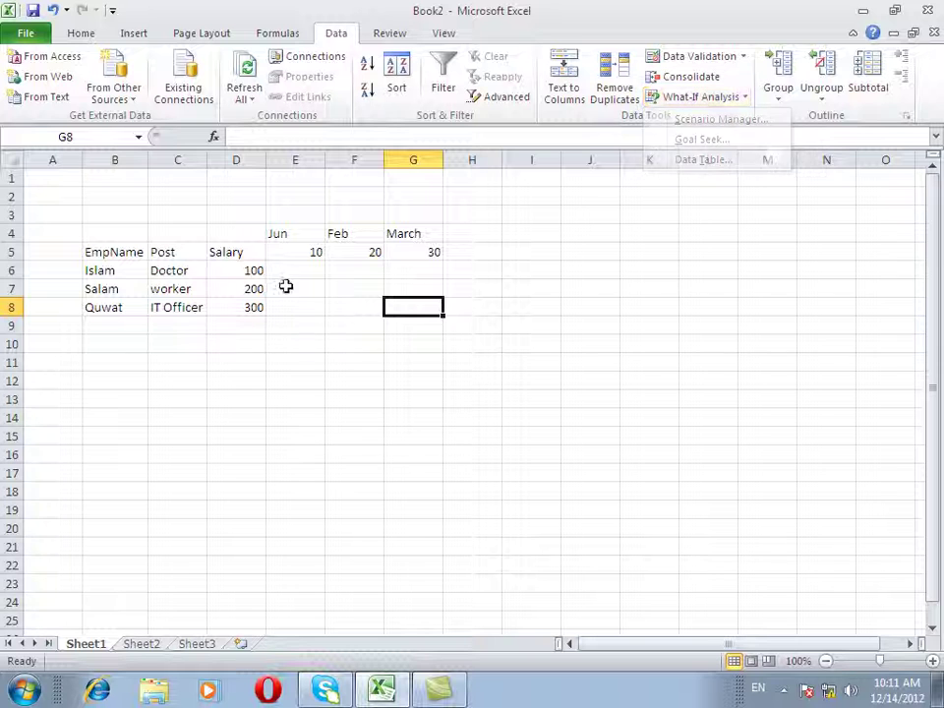
{"action": "left_click", "coordinate": [226, 252]}
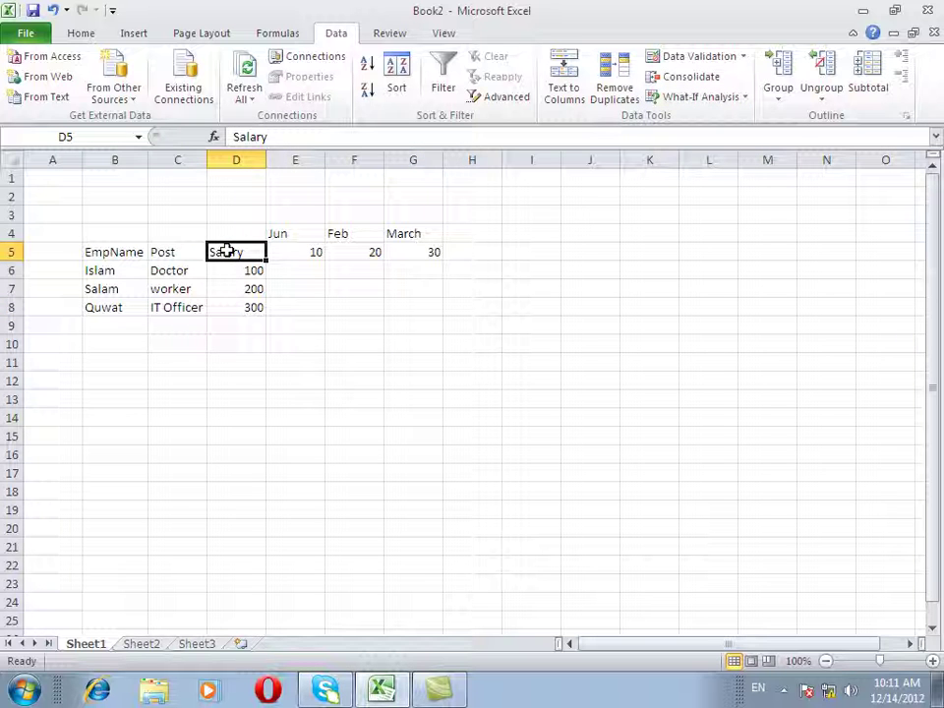
Step: Replace the Salary heading in D5 with the formula =A1*B1, which shows 0
{"action": "key", "text": "Delete"}
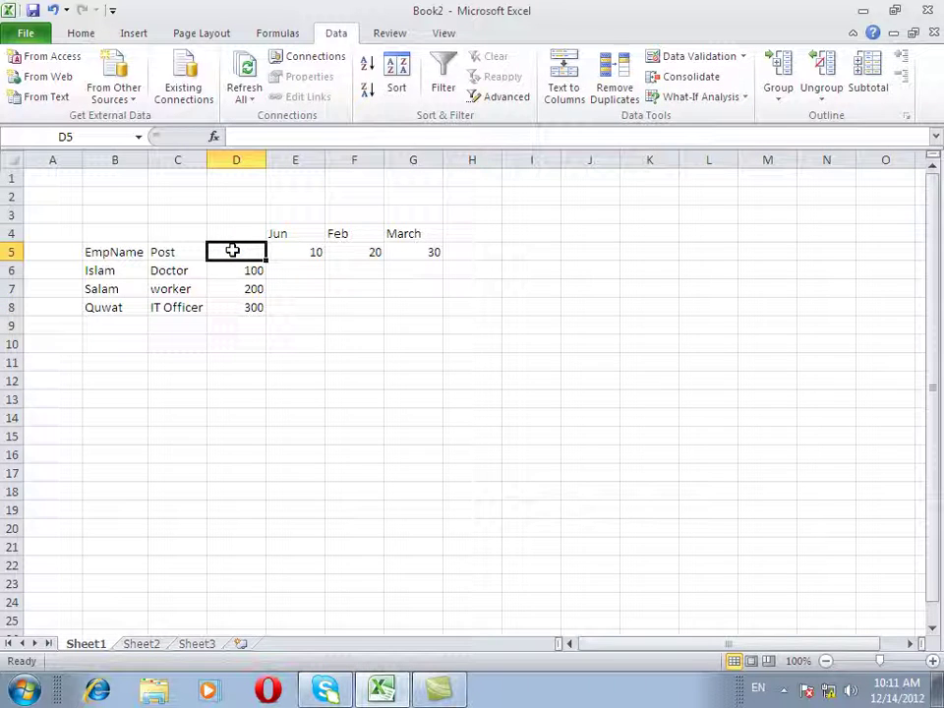
{"action": "type", "text": "="}
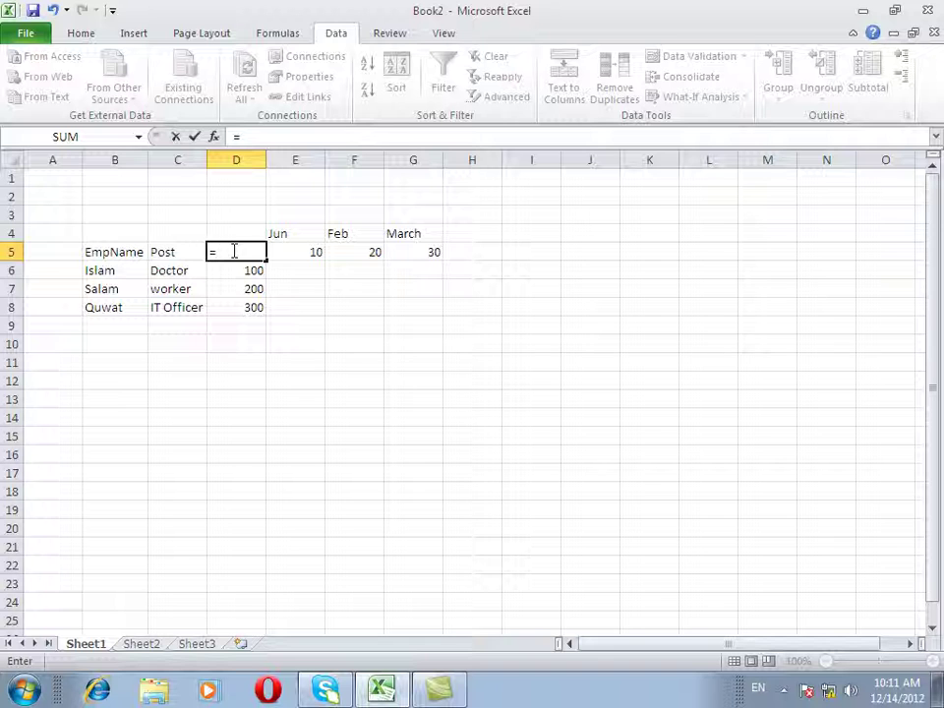
{"action": "left_click", "coordinate": [60, 180]}
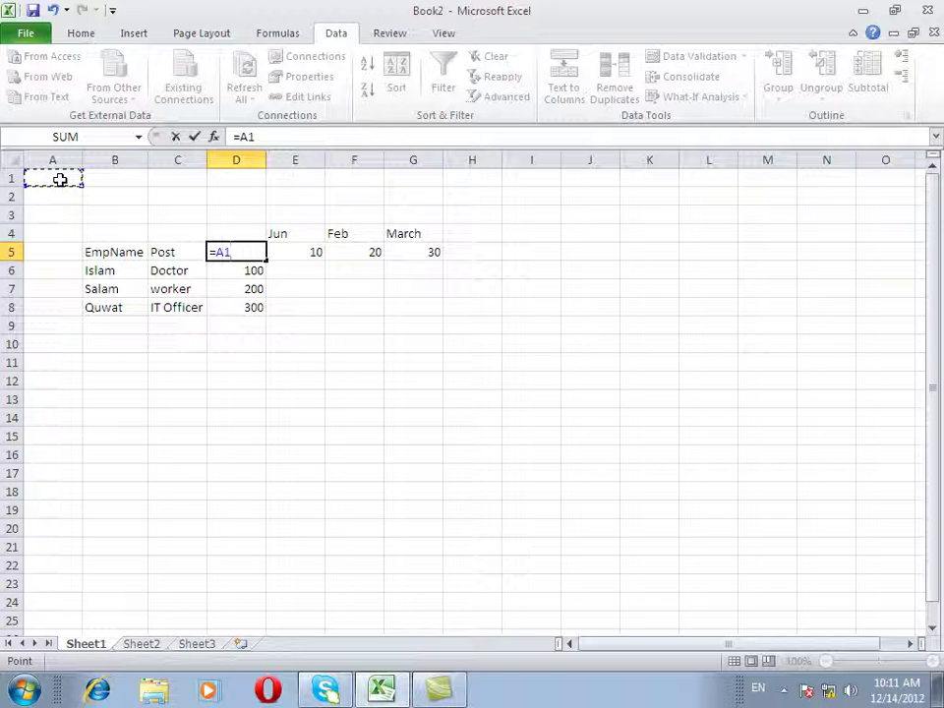
{"action": "type", "text": "*"}
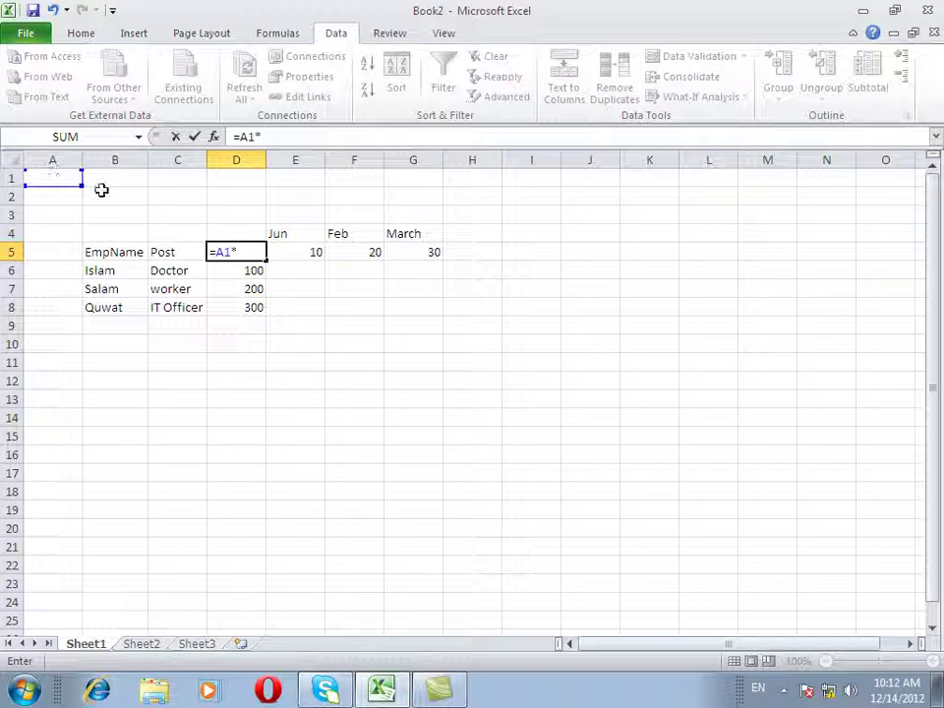
{"action": "left_click", "coordinate": [109, 186]}
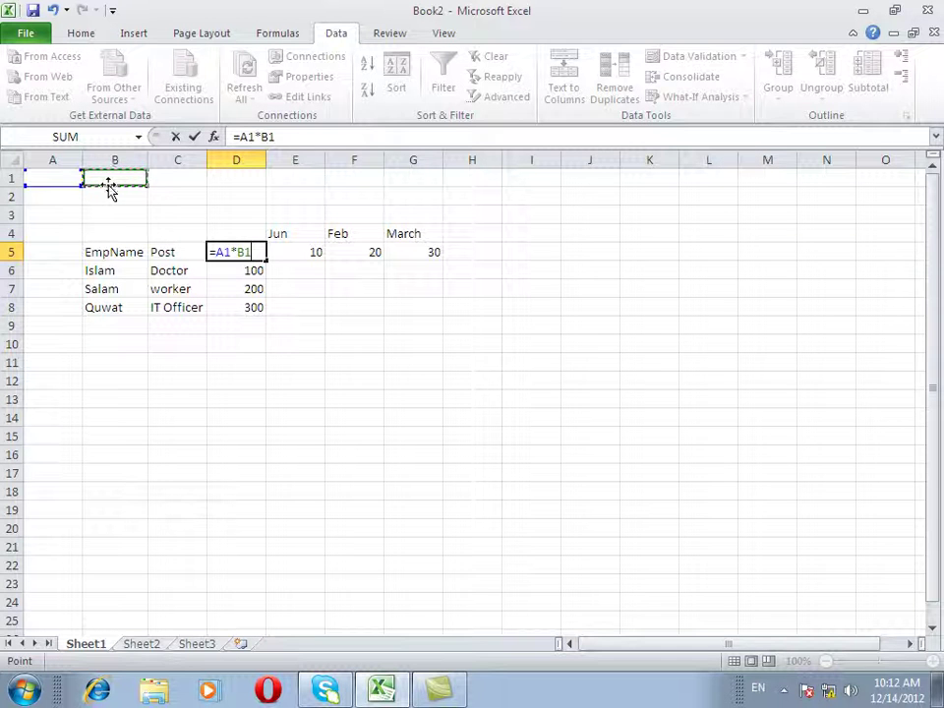
{"action": "key", "text": "Return"}
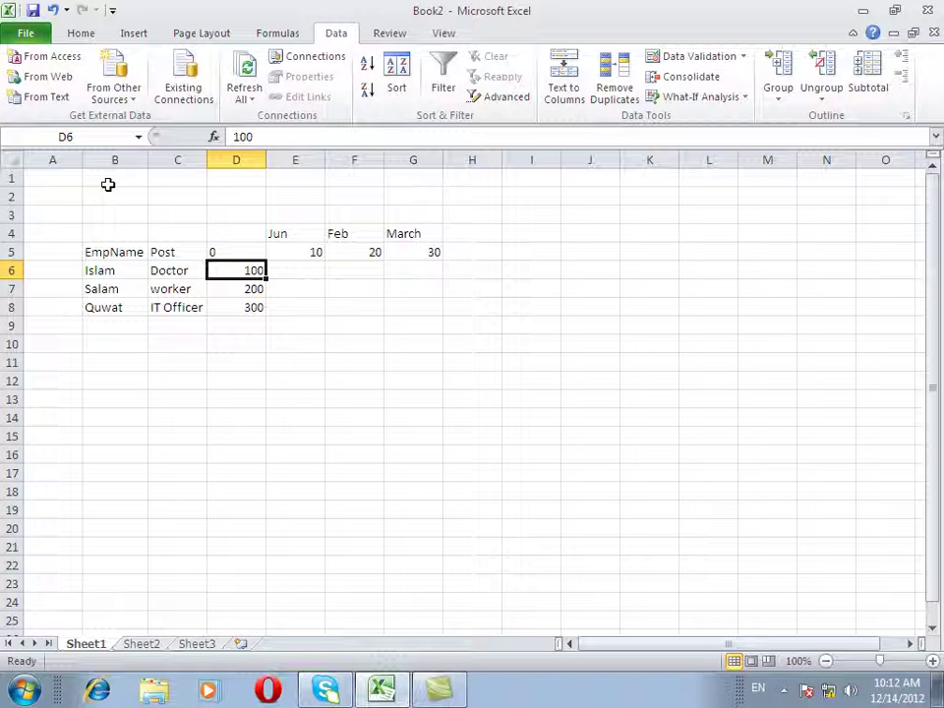
{"action": "left_click_drag", "start_coordinate": [258, 252], "coordinate": [404, 300]}
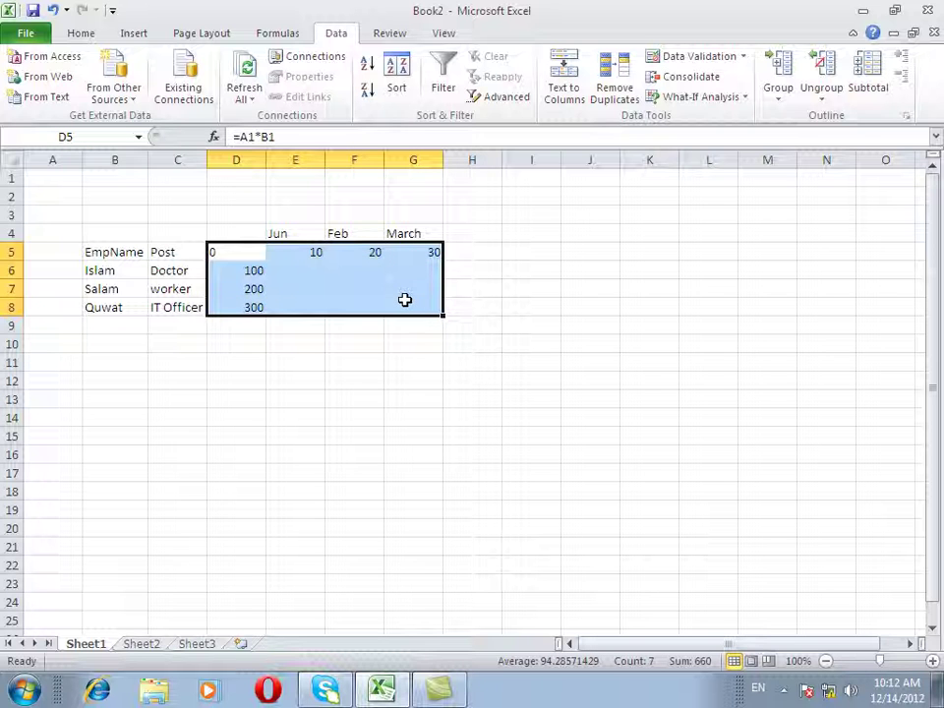
Step: Create a data table on D5:G8 with row input $A$1 and column input $B$1
{"action": "left_click", "coordinate": [701, 99]}
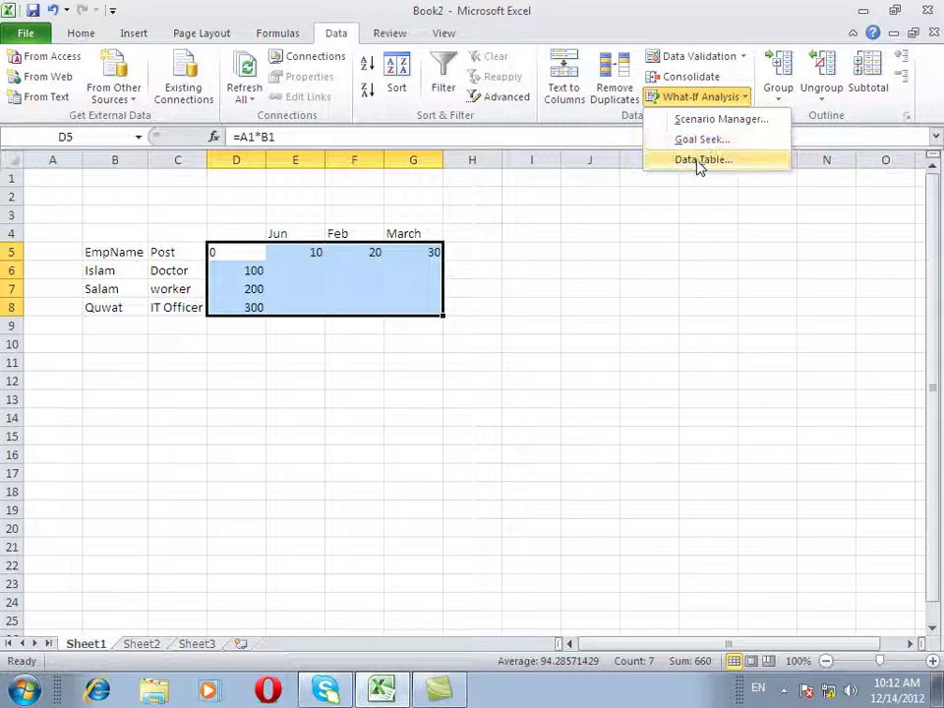
{"action": "left_click", "coordinate": [698, 161]}
{"action": "left_click_drag", "start_coordinate": [666, 249], "coordinate": [541, 263]}
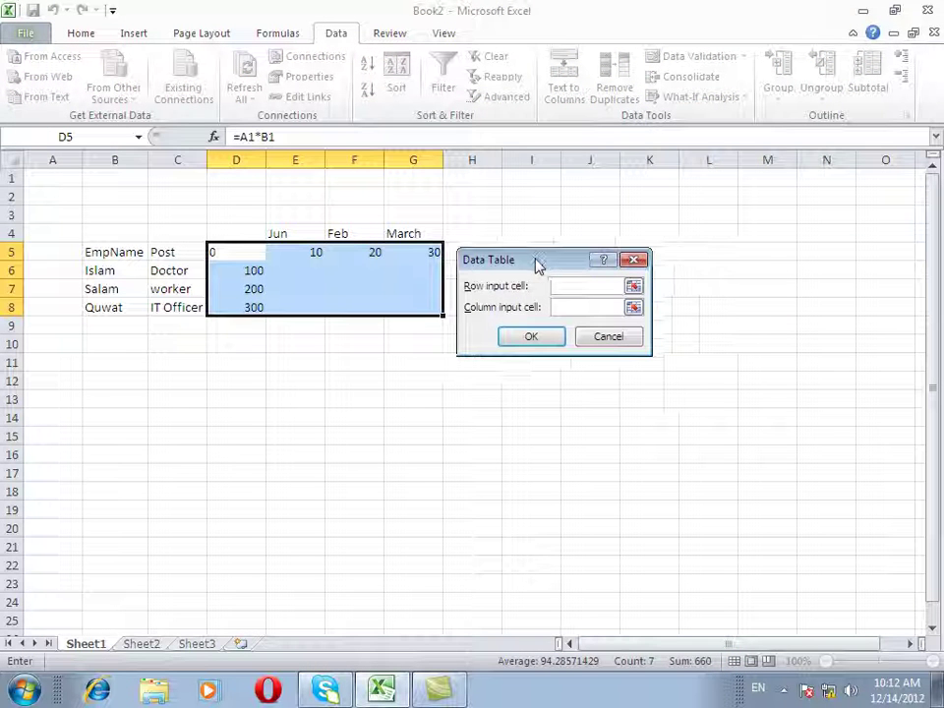
{"action": "left_click", "coordinate": [49, 177]}
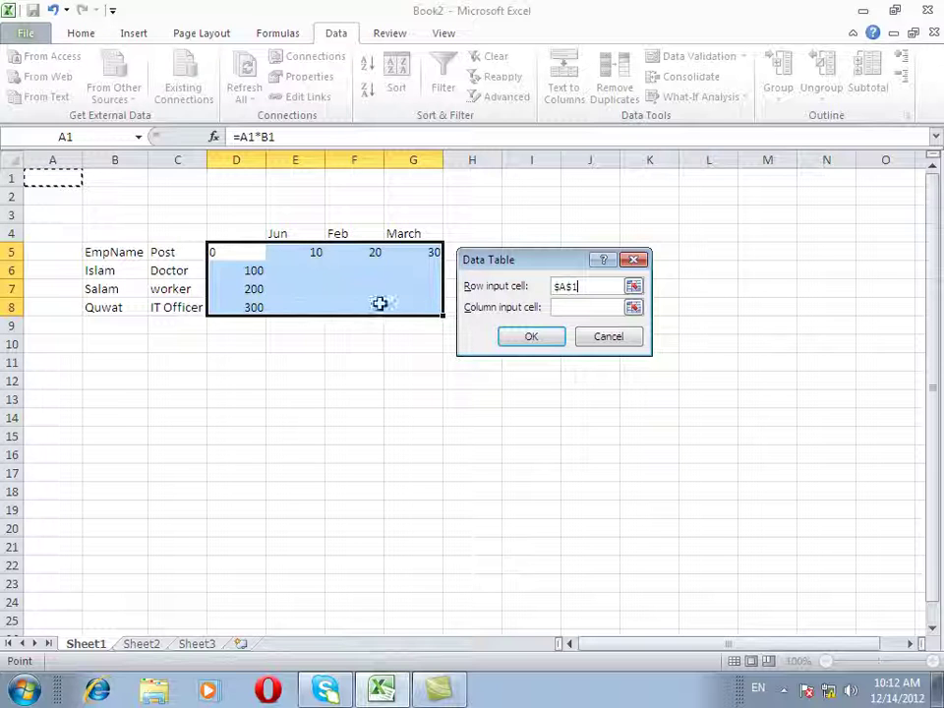
{"action": "left_click", "coordinate": [584, 307]}
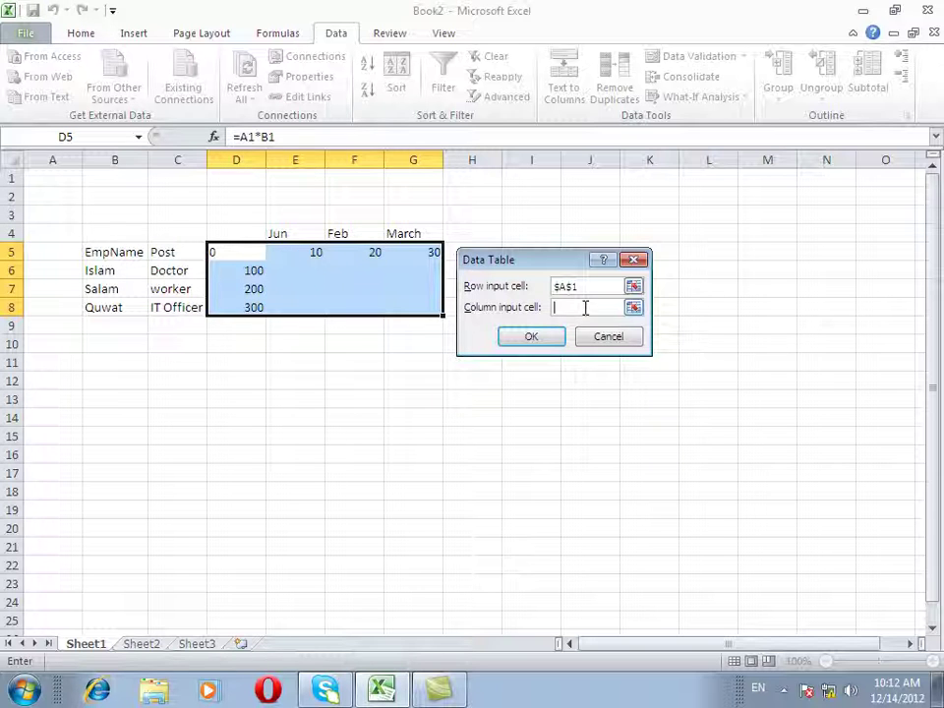
{"action": "left_click", "coordinate": [115, 177]}
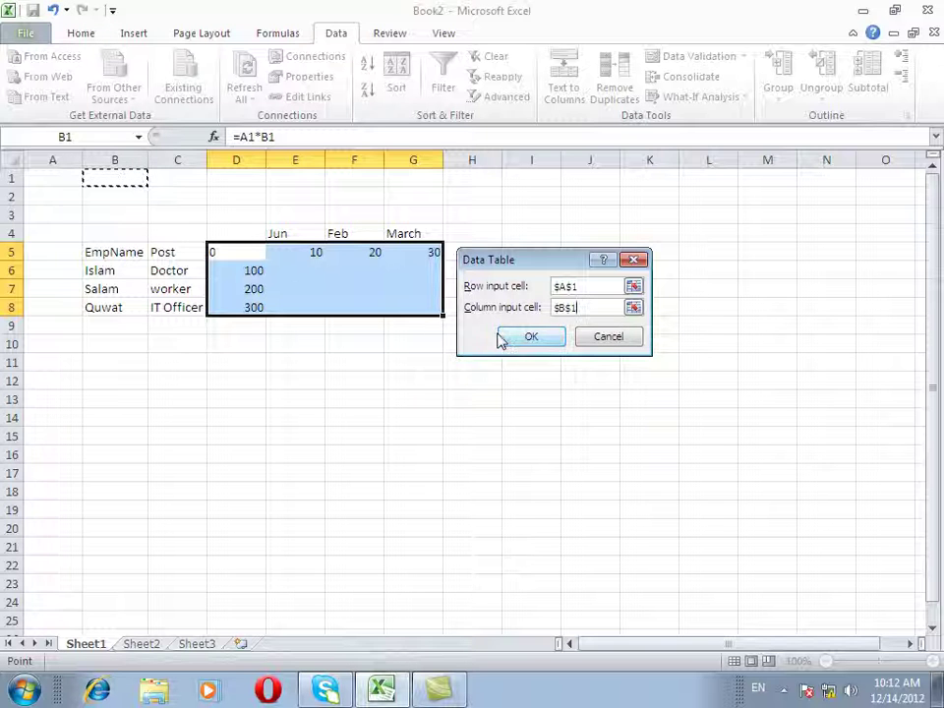
{"action": "left_click", "coordinate": [529, 337]}
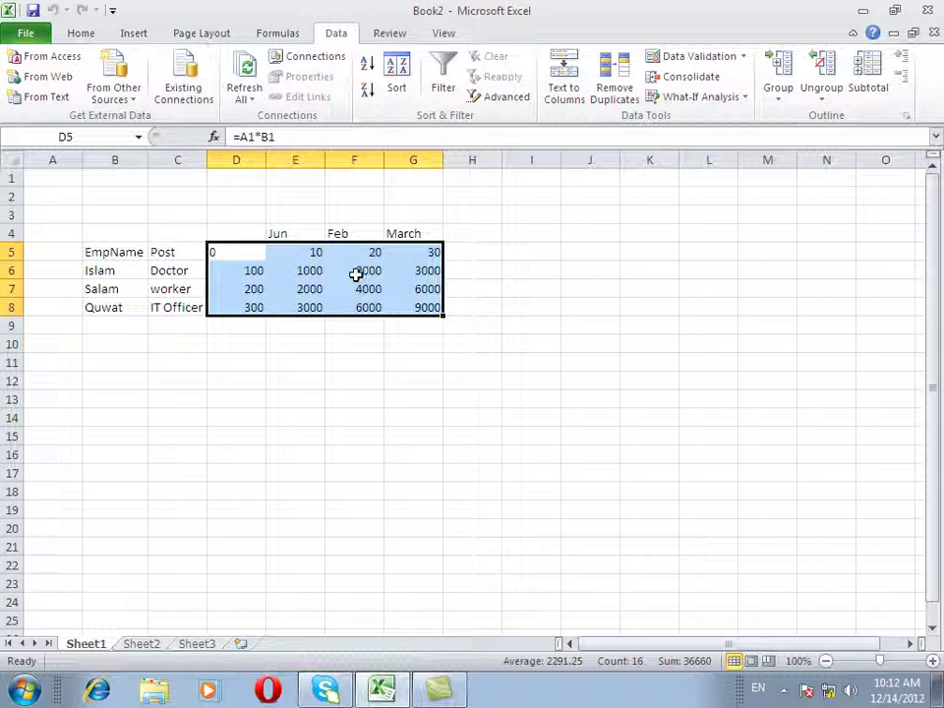
{"action": "left_click", "coordinate": [169, 271]}
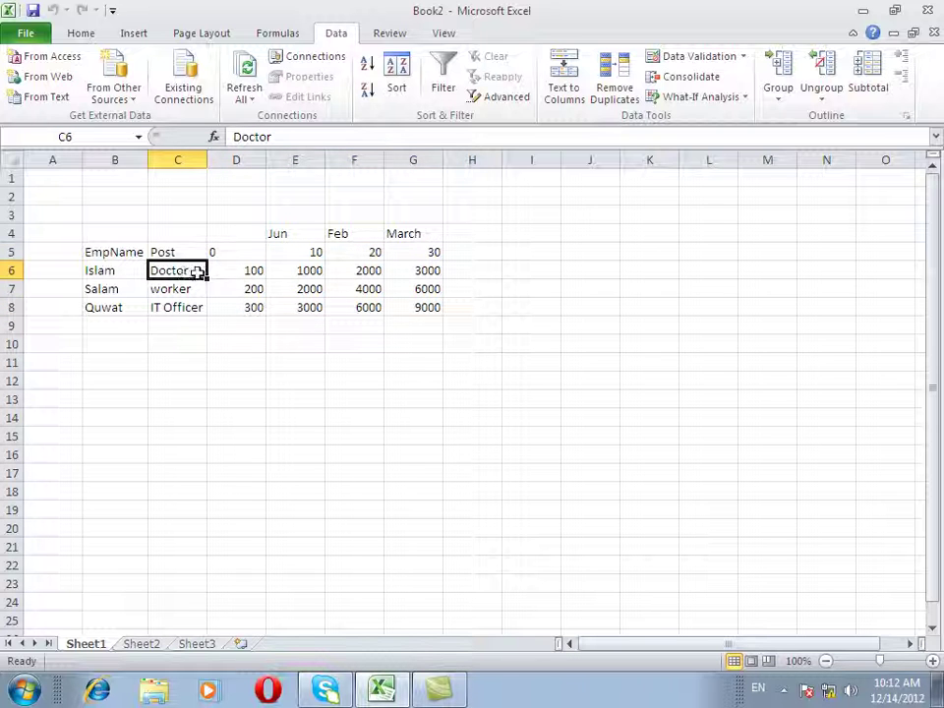
{"action": "left_click", "coordinate": [231, 271]}
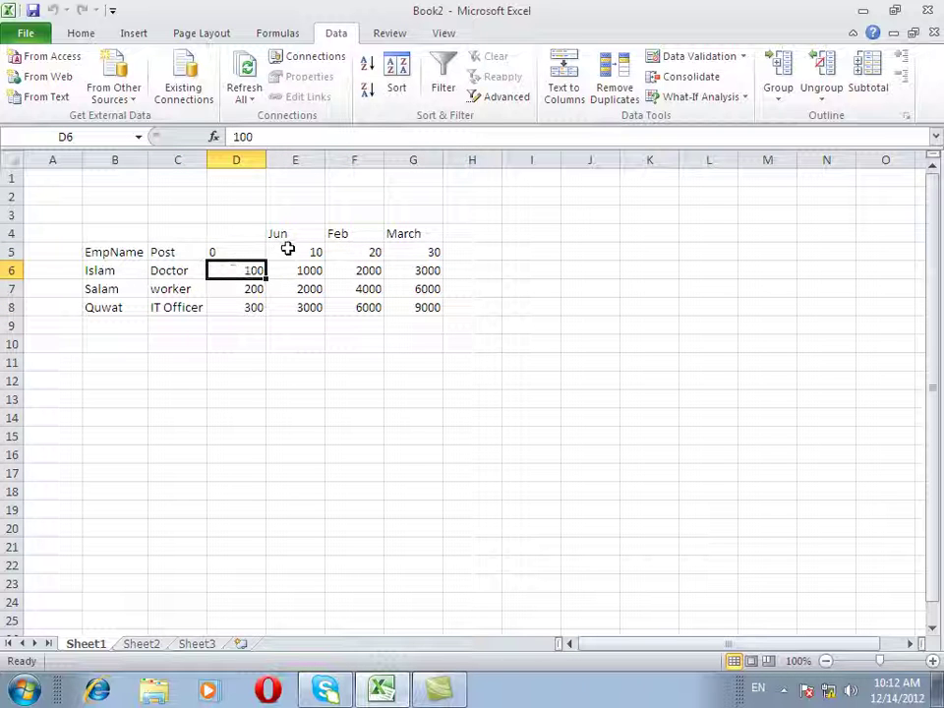
{"action": "left_click", "coordinate": [306, 272]}
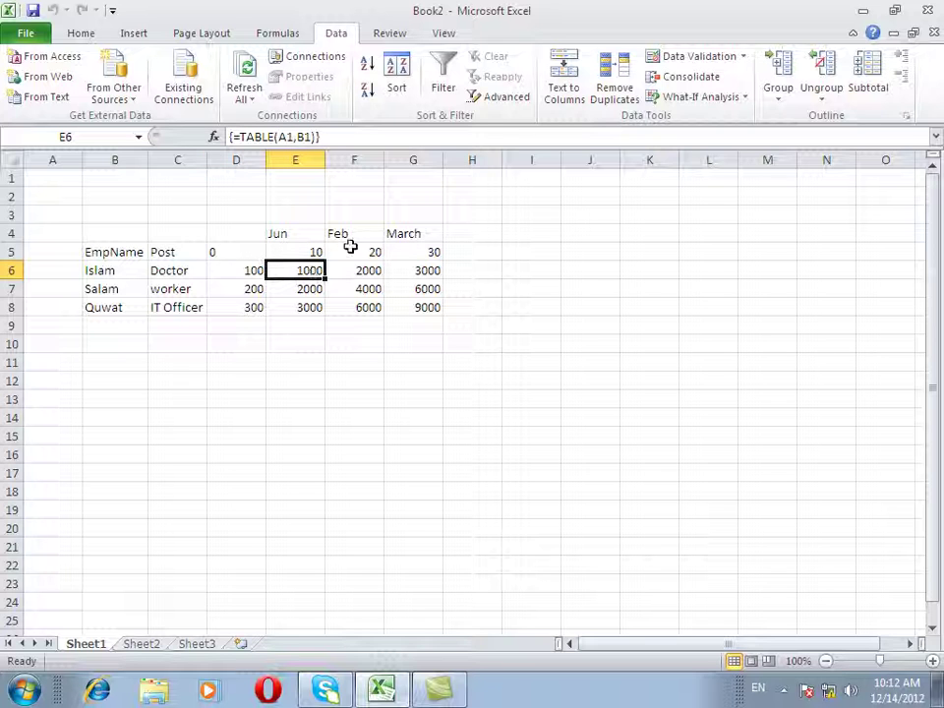
{"action": "left_click", "coordinate": [351, 247]}
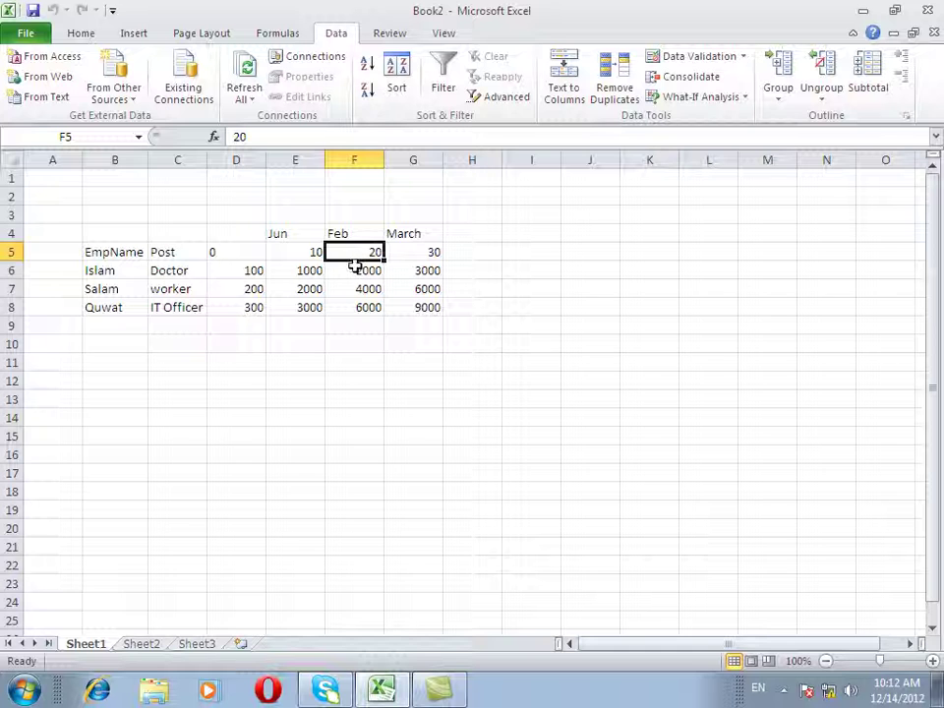
{"action": "left_click", "coordinate": [354, 270]}
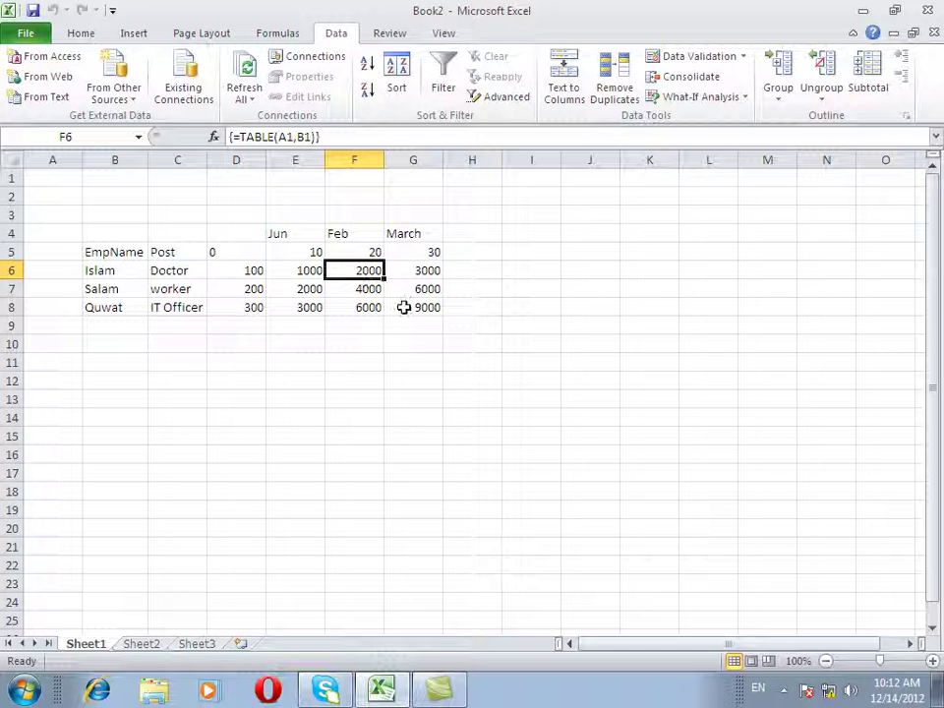
{"action": "left_click", "coordinate": [417, 250]}
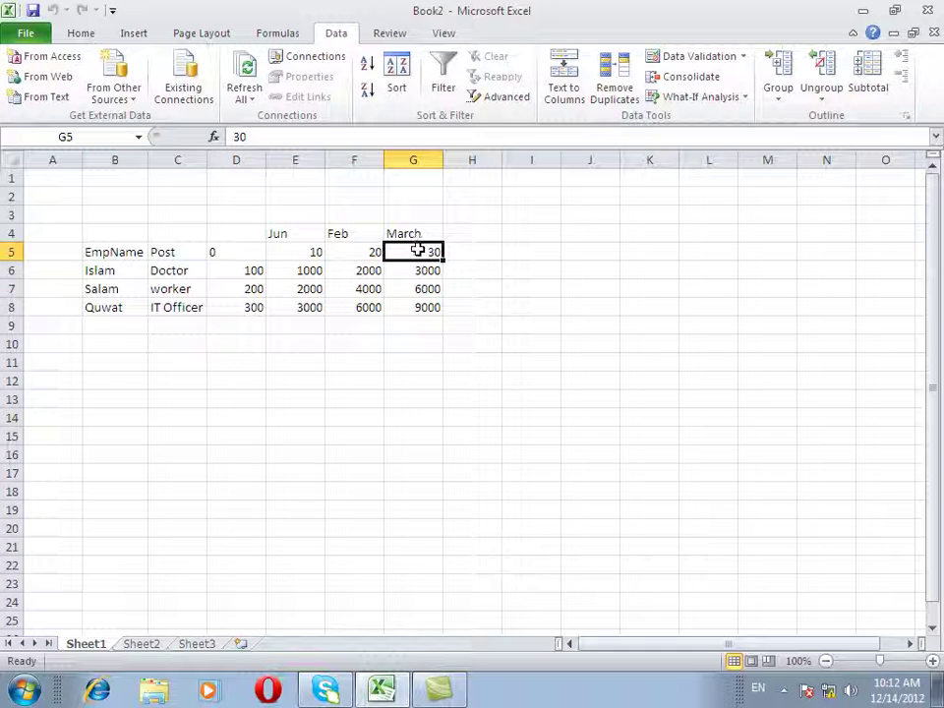
{"action": "left_click", "coordinate": [412, 270]}
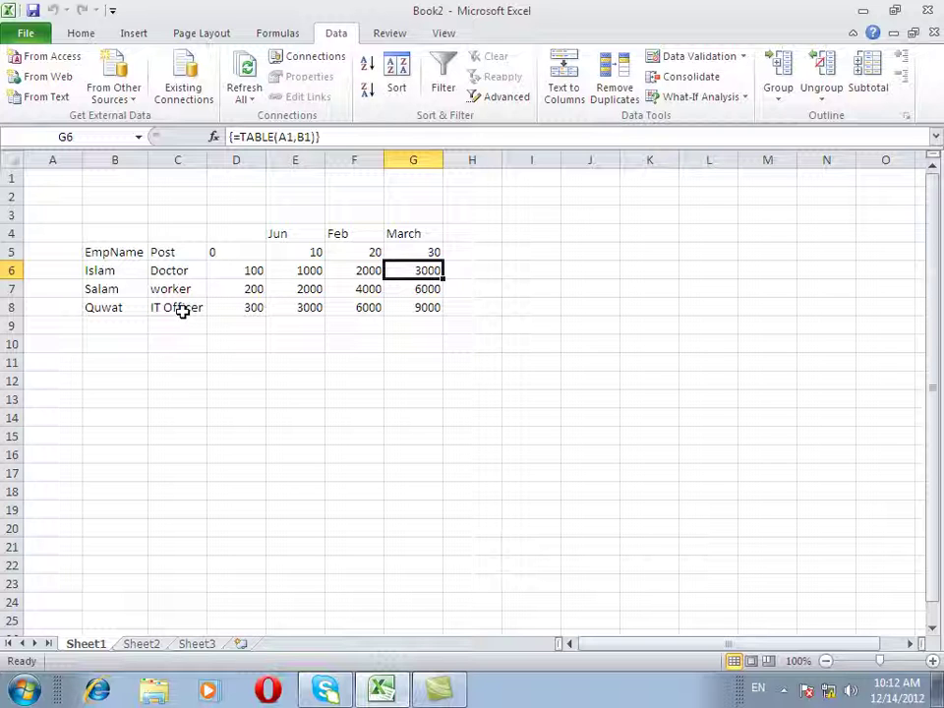
{"action": "left_click", "coordinate": [719, 99]}
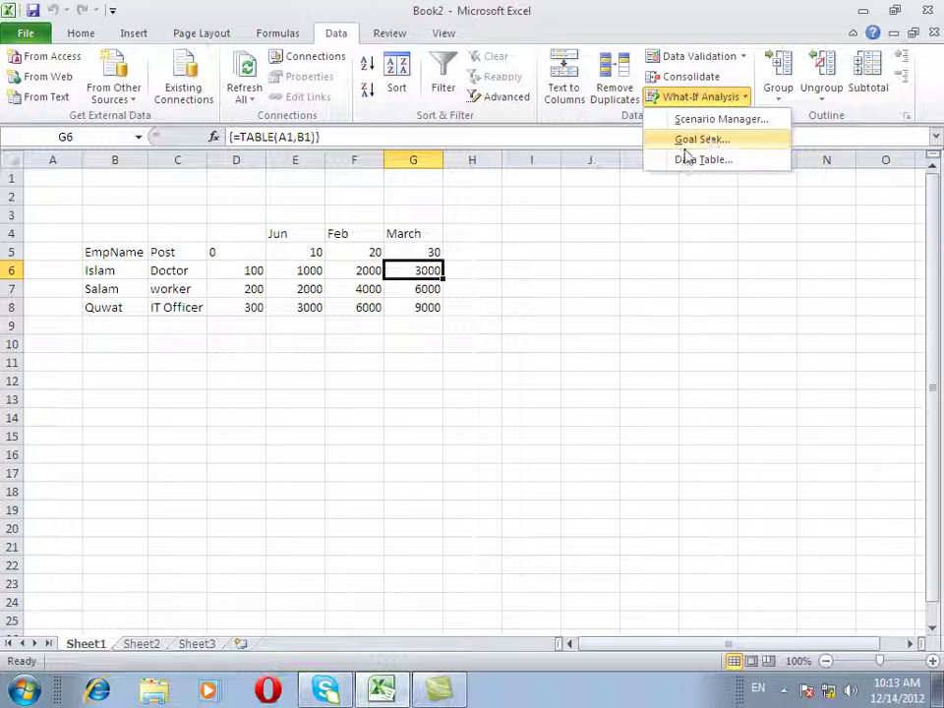
{"action": "left_click", "coordinate": [208, 392]}
Step: Add Item and Cost headings in C12:D12 with the items CPU, Monitor and USB below
{"action": "left_click", "coordinate": [183, 389]}
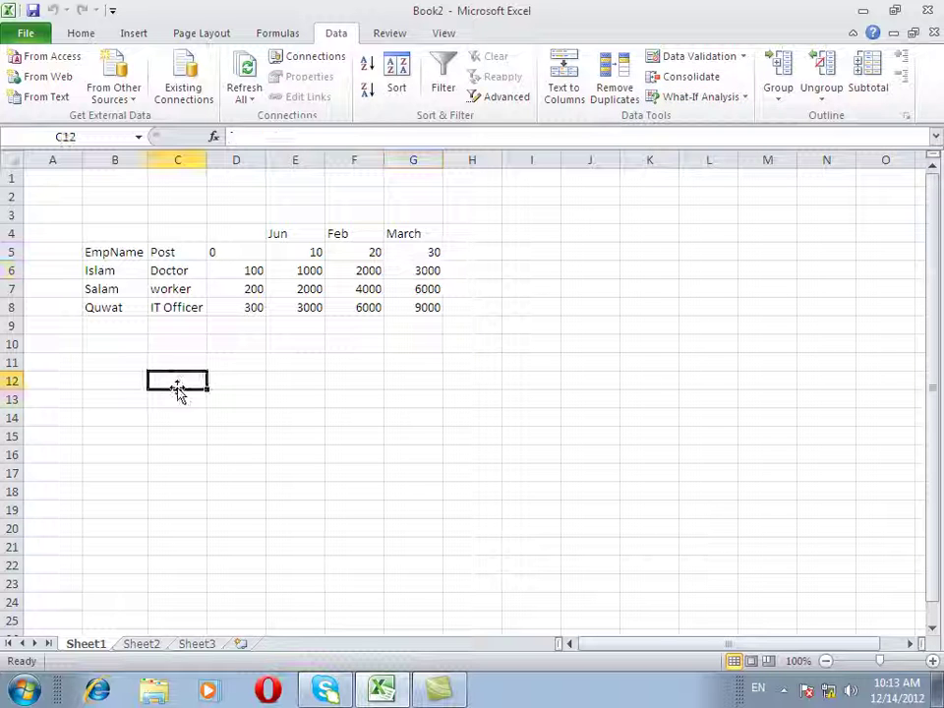
{"action": "type", "text": "Item"}
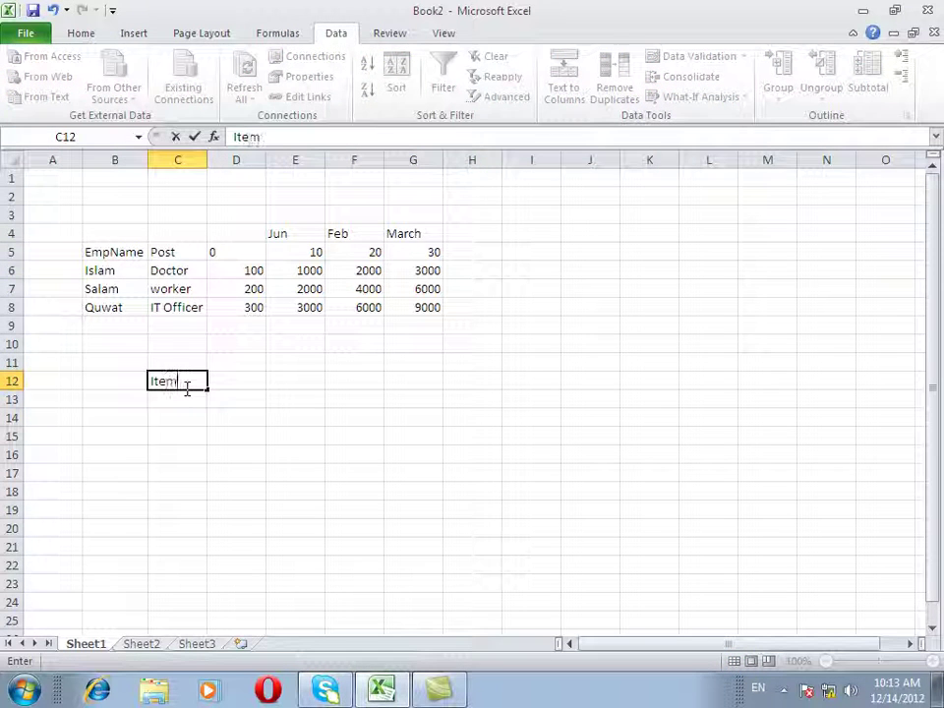
{"action": "key", "text": "Tab"}
{"action": "type", "text": "Cost"}
{"action": "left_click", "coordinate": [187, 391]}
{"action": "key", "text": "Down"}
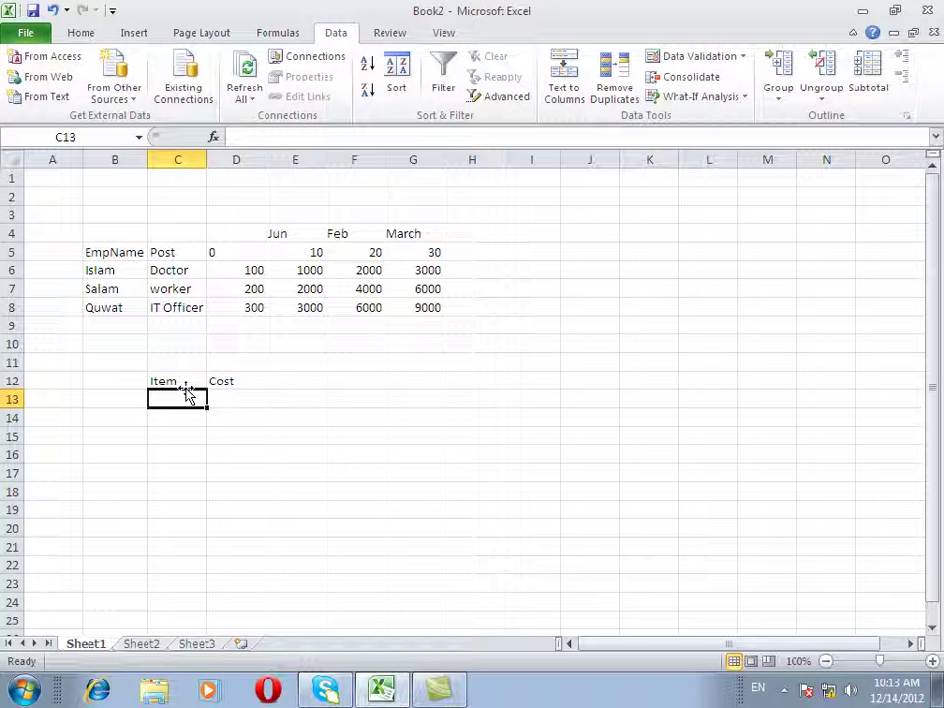
{"action": "type", "text": "CPU"}
{"action": "key", "text": "Return"}
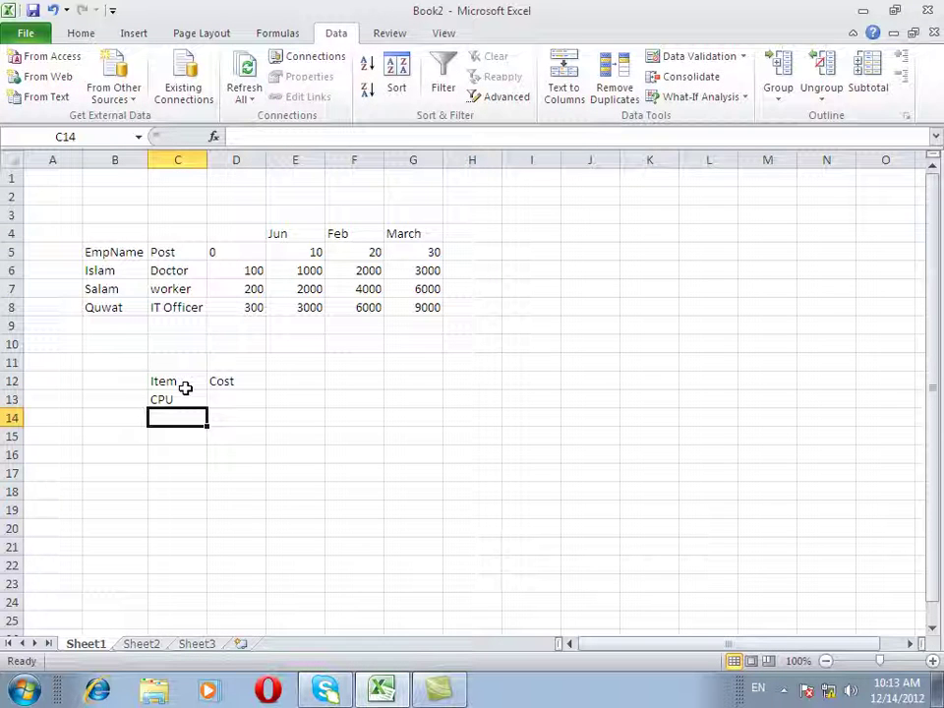
{"action": "type", "text": "Monitor"}
{"action": "key", "text": "Return"}
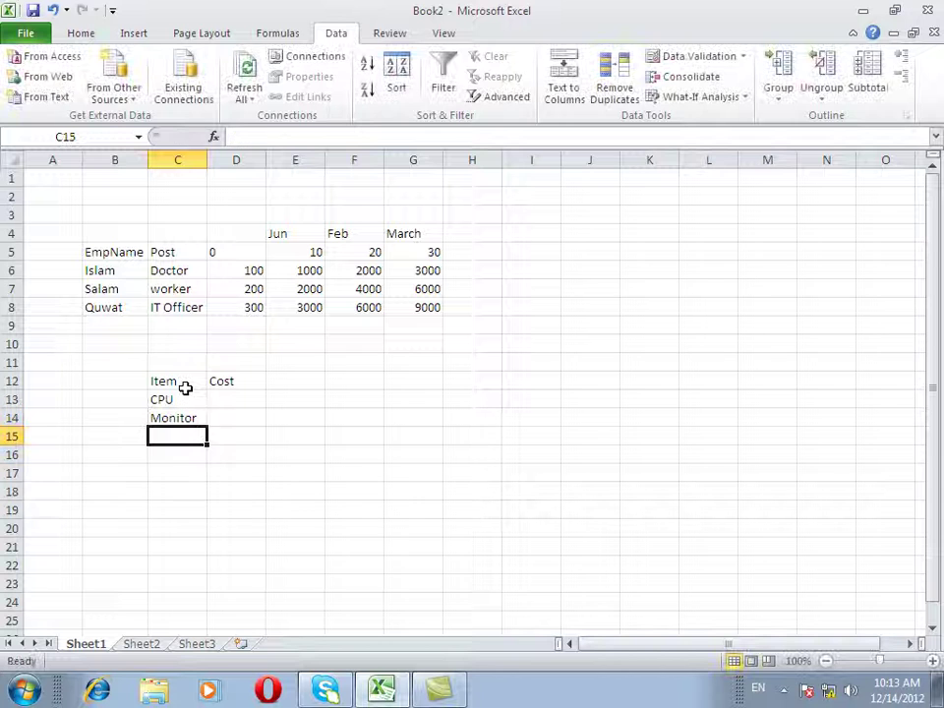
{"action": "type", "text": "USB"}
{"action": "key", "text": "Tab"}
Step: Enter the costs 5000, 2500 and 1000 in D13:D15
{"action": "key", "text": "Up"}
{"action": "key", "text": "Up"}
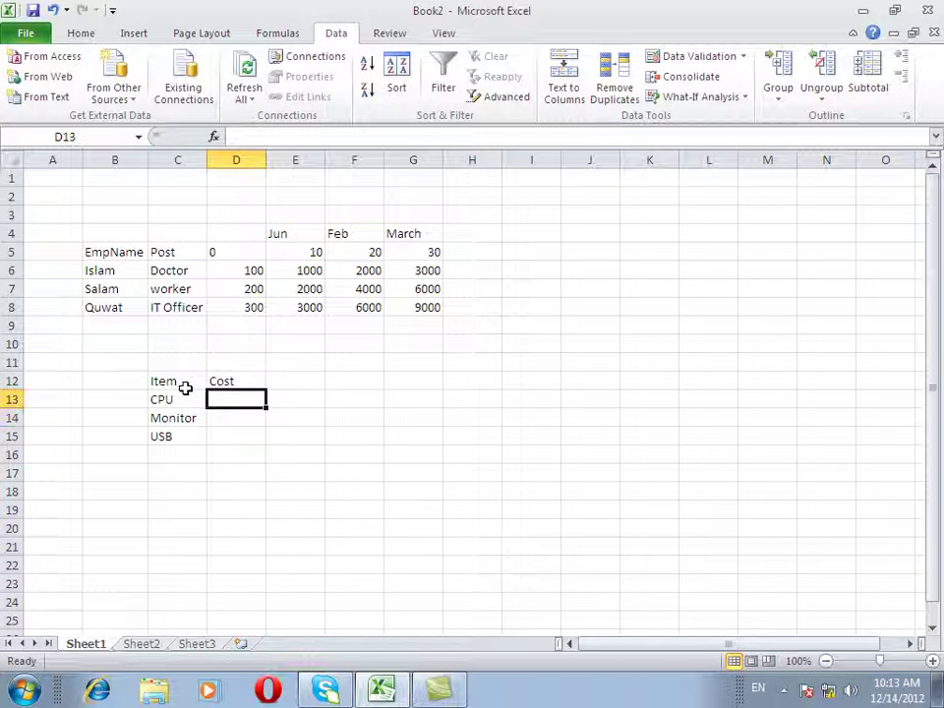
{"action": "type", "text": "5000"}
{"action": "key", "text": "Return"}
{"action": "type", "text": "2500"}
{"action": "key", "text": "Return"}
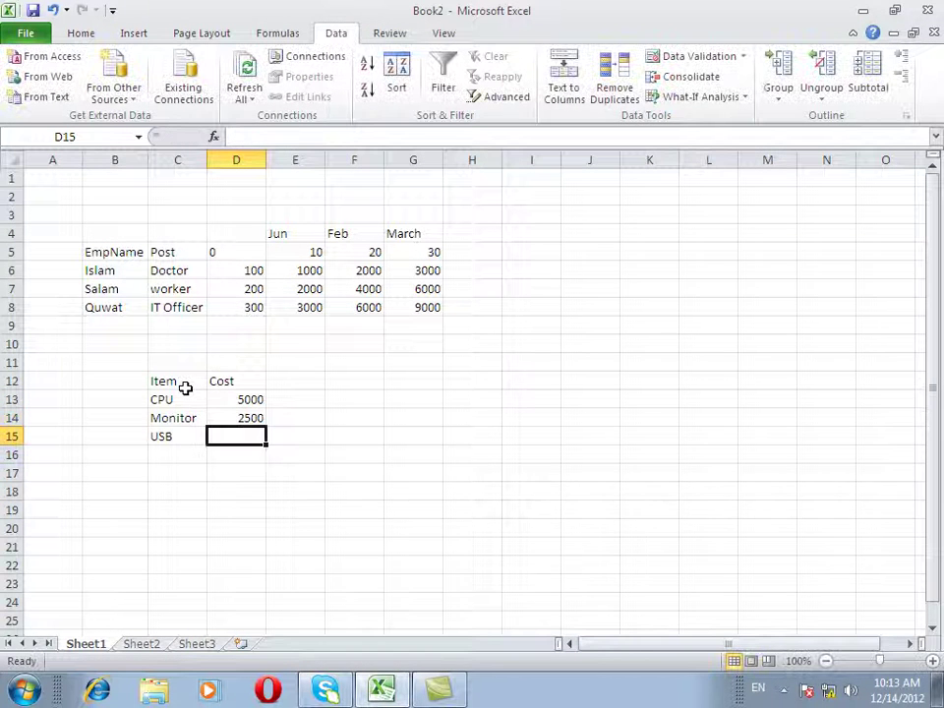
{"action": "type", "text": "1000"}
{"action": "key", "text": "Return"}
Step: Add a Total row whose =SUM(D13:D15) formula gives 8500
{"action": "key", "text": "Left"}
{"action": "type", "text": "Total"}
{"action": "key", "text": "Return"}
{"action": "key", "text": "Up"}
{"action": "key", "text": "Right"}
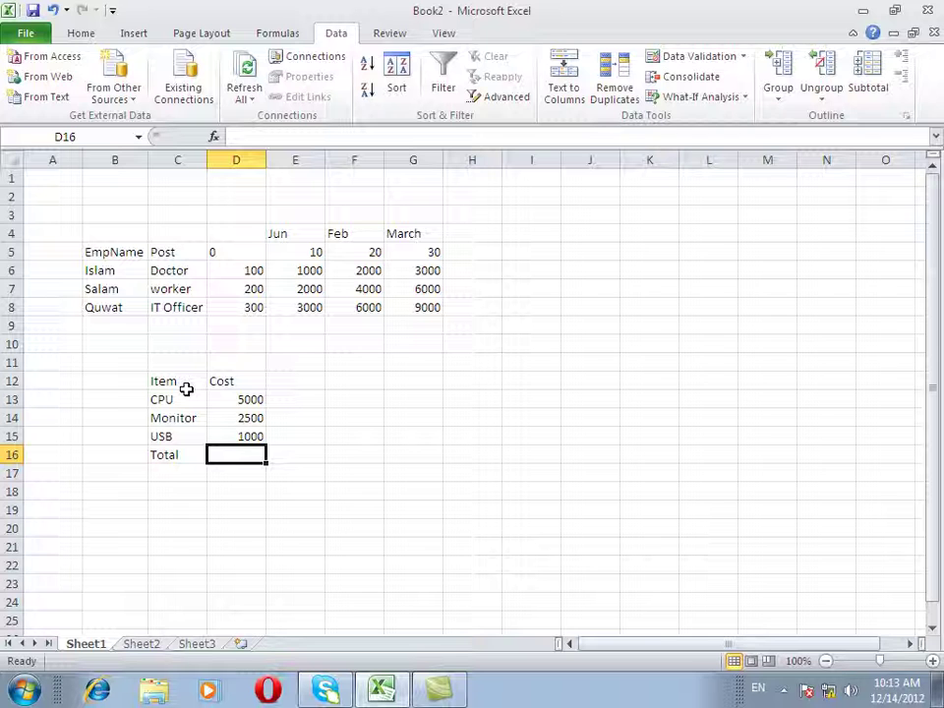
{"action": "key", "text": "alt+equal"}
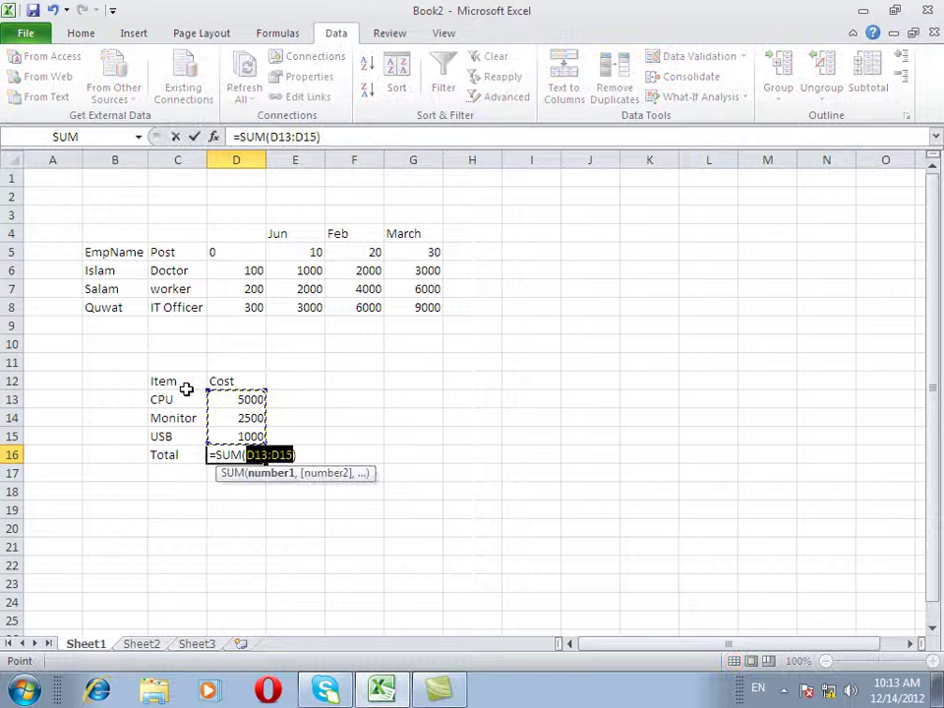
{"action": "key", "text": "Return"}
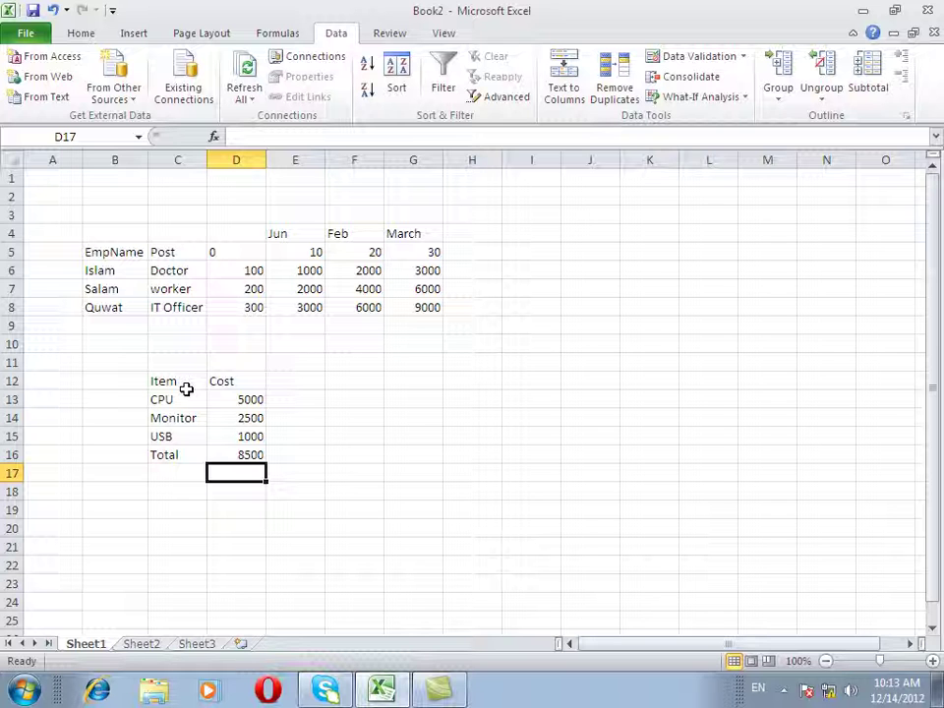
{"action": "key", "text": "Up"}
Step: Cancel the accidental move of D13:D15 and restore =SUM(D13:D15) in the Total cell D16
{"action": "left_click_drag", "start_coordinate": [251, 402], "coordinate": [256, 458]}
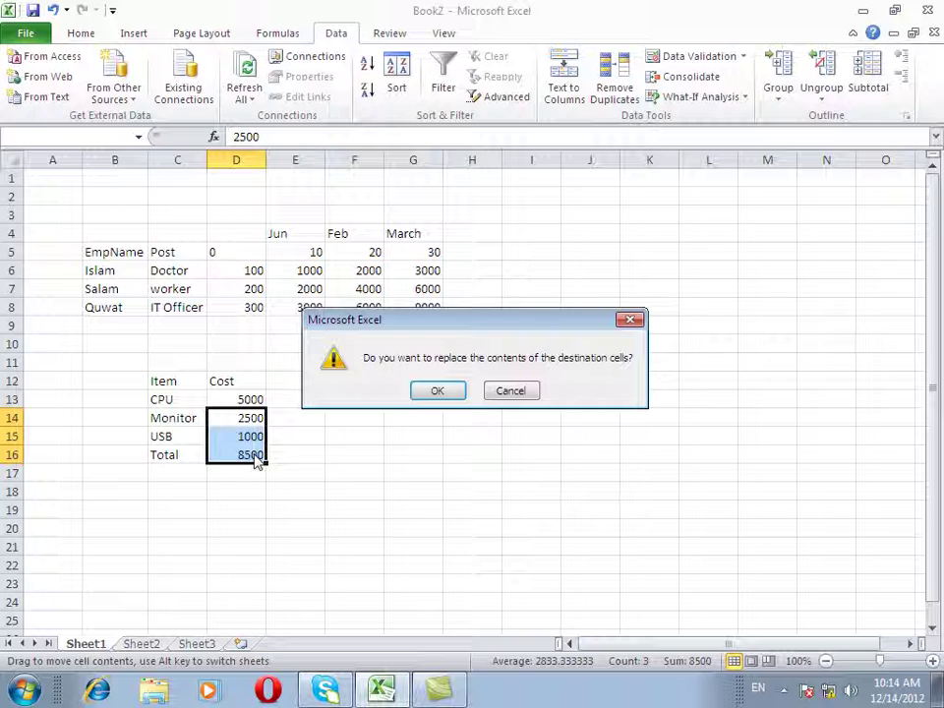
{"action": "key", "text": "Escape"}
{"action": "left_click", "coordinate": [254, 453]}
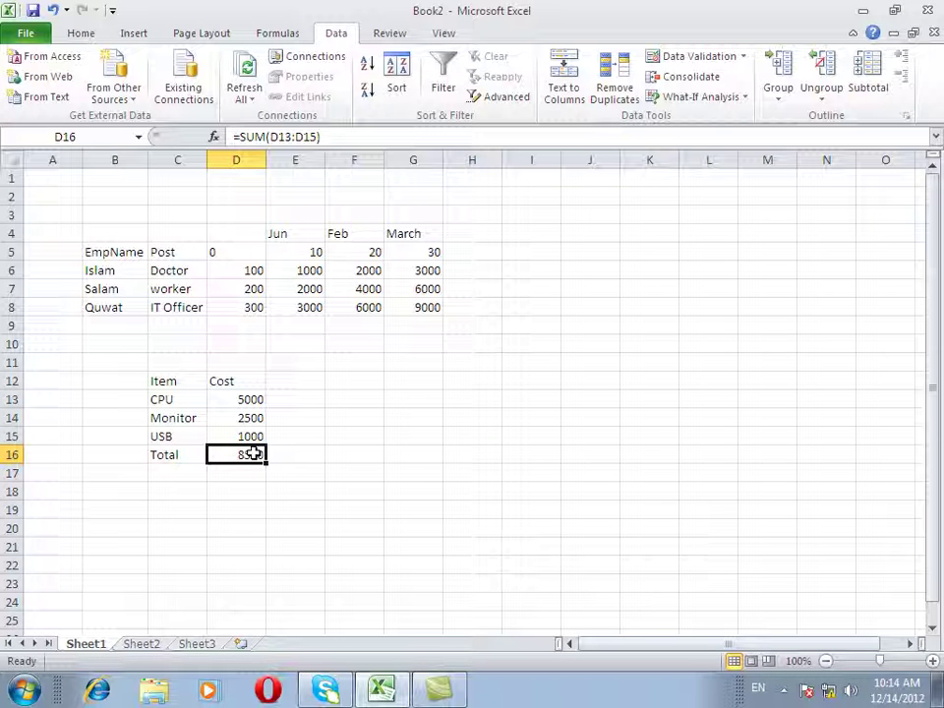
{"action": "key", "text": "Delete"}
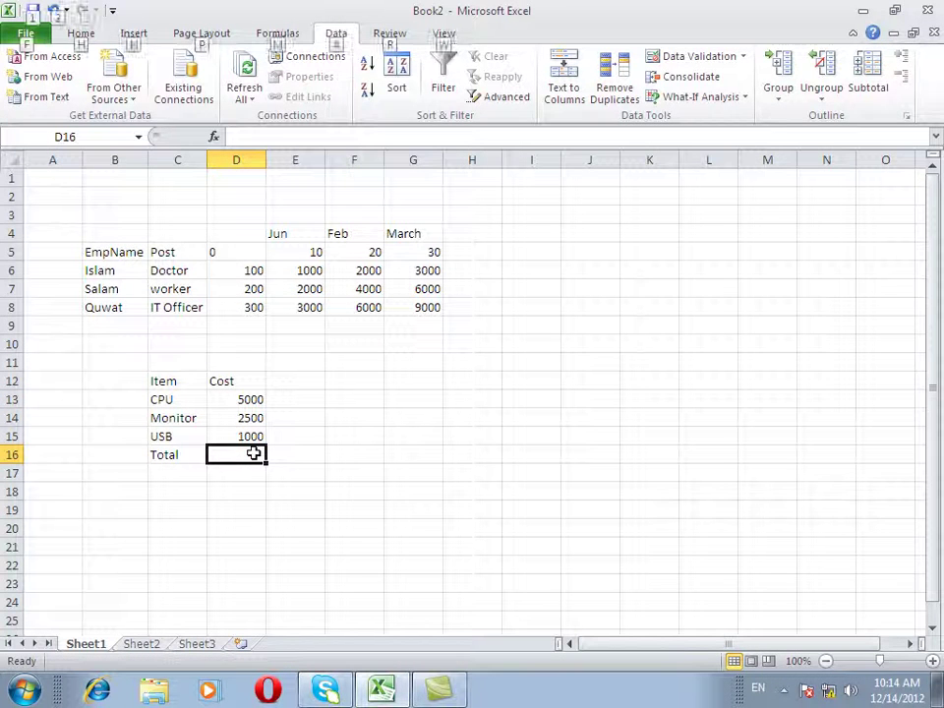
{"action": "key", "text": "alt+equal"}
{"action": "key", "text": "Return"}
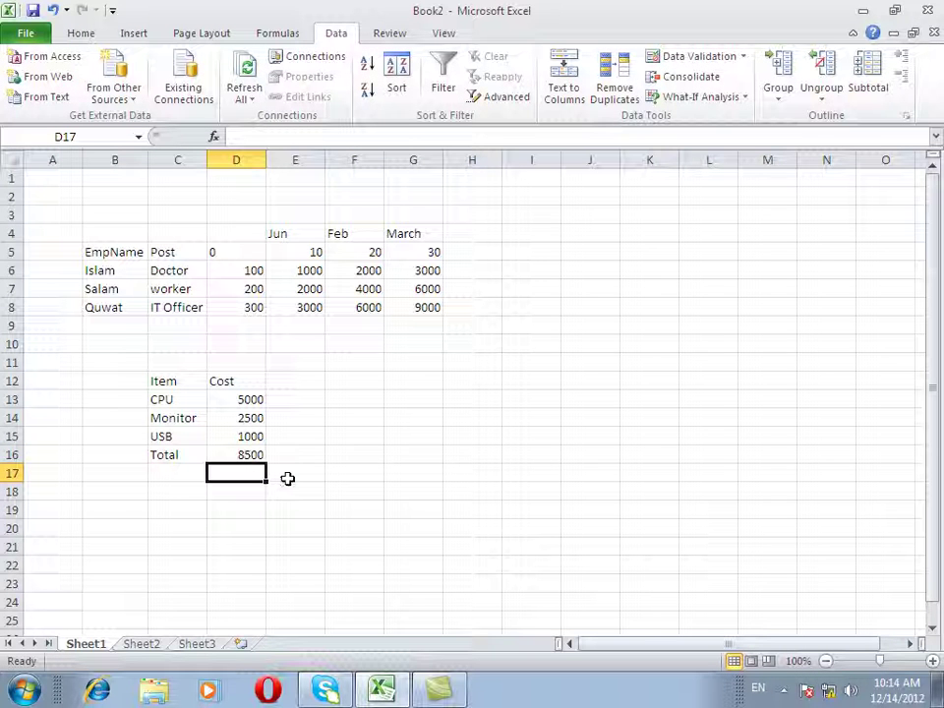
Step: Check the Total and Monitor cost, then reselect D16 and open What-If Analysis
{"action": "left_click", "coordinate": [245, 455]}
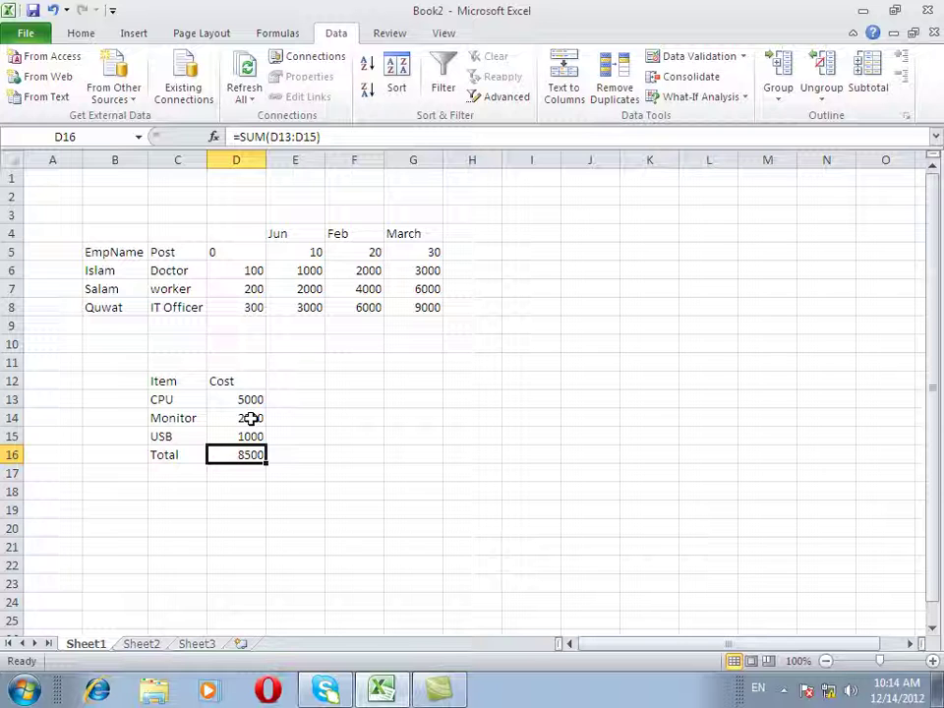
{"action": "left_click", "coordinate": [251, 418]}
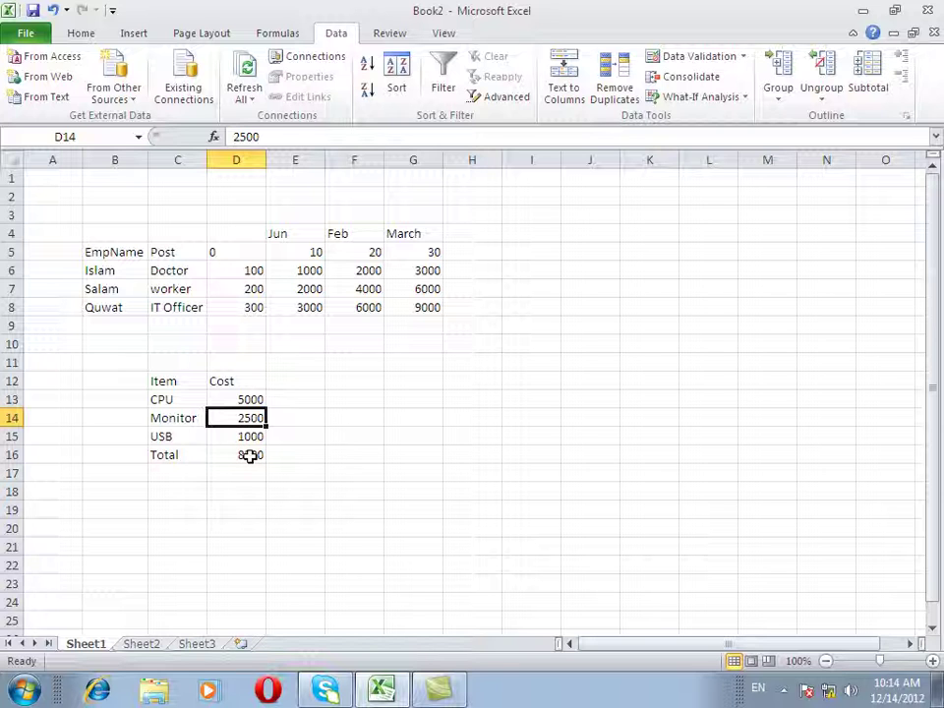
{"action": "left_click", "coordinate": [250, 456]}
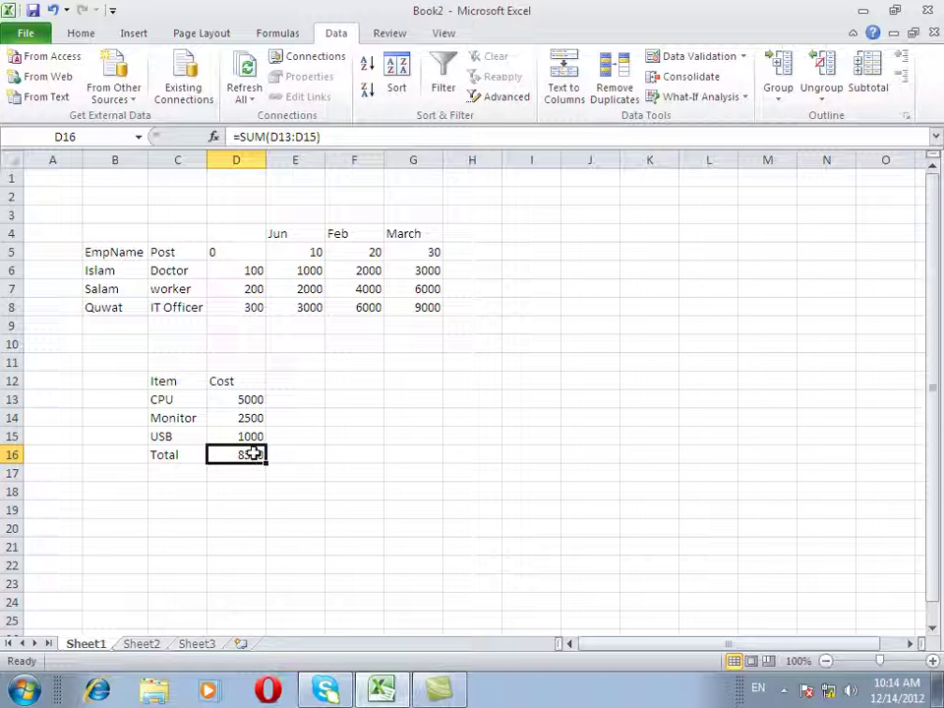
{"action": "left_click", "coordinate": [686, 103]}
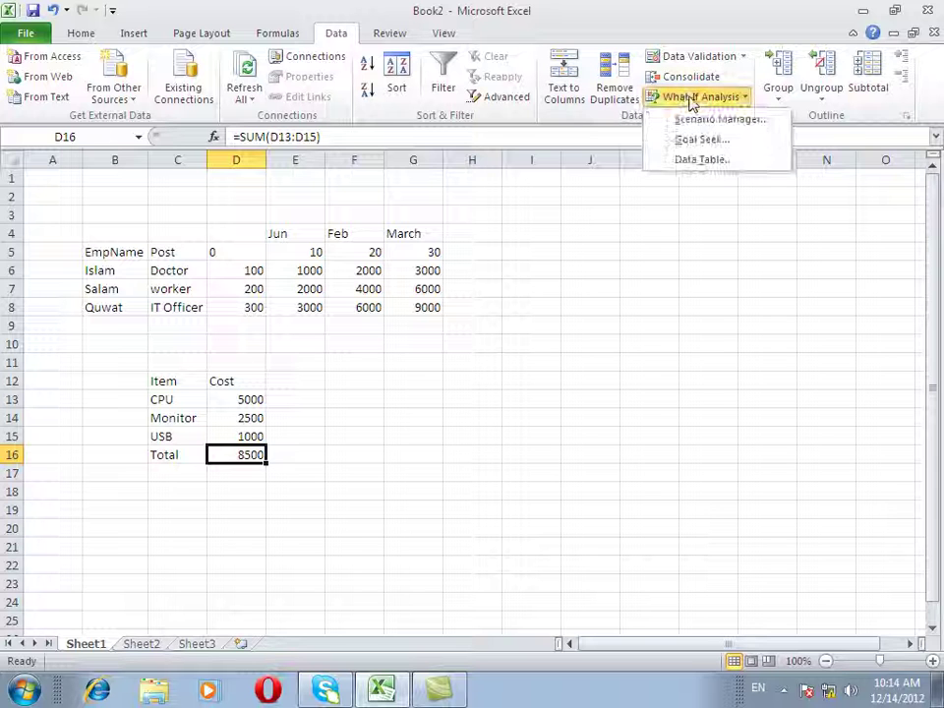
Step: Goal Seek D16 to 9000 by changing D14, raising the Monitor cost to 3000
{"action": "left_click", "coordinate": [699, 141]}
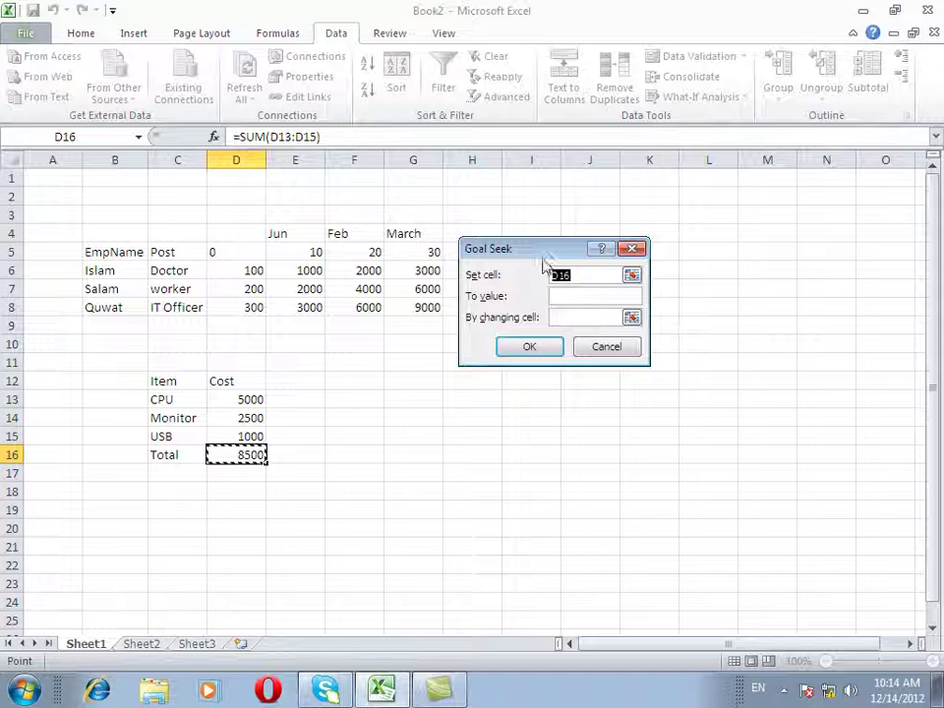
{"action": "left_click_drag", "start_coordinate": [544, 252], "coordinate": [527, 369]}
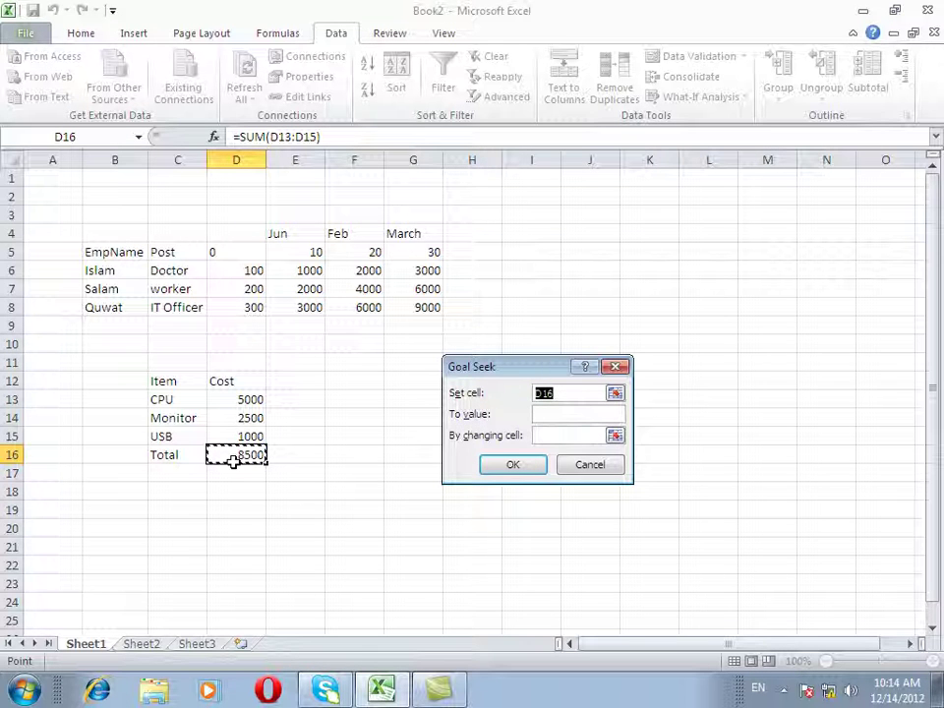
{"action": "left_click", "coordinate": [537, 415]}
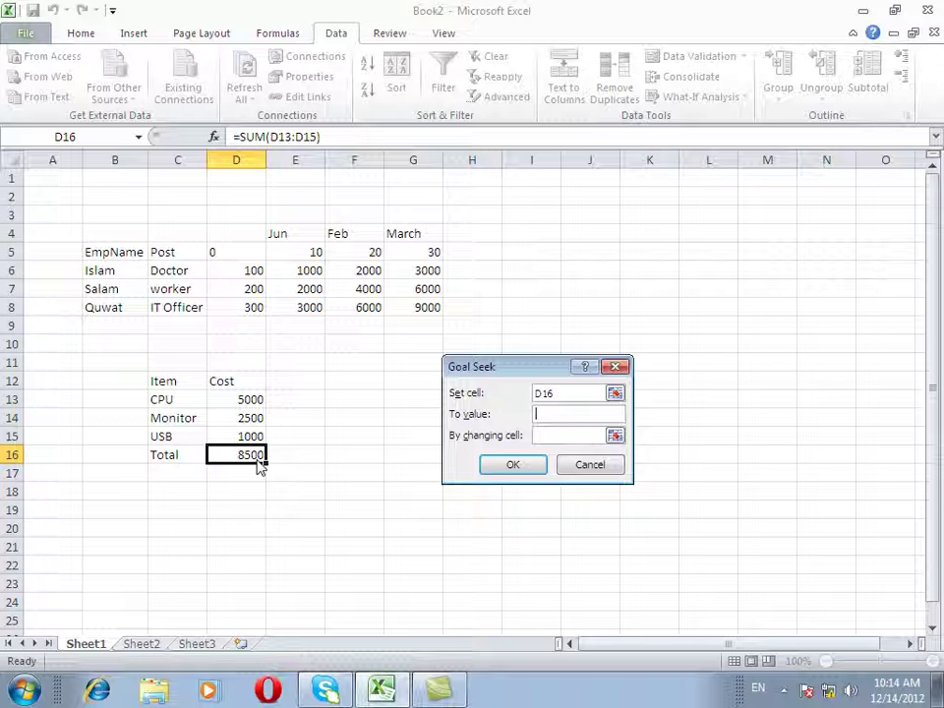
{"action": "type", "text": "9000"}
{"action": "left_click", "coordinate": [539, 435]}
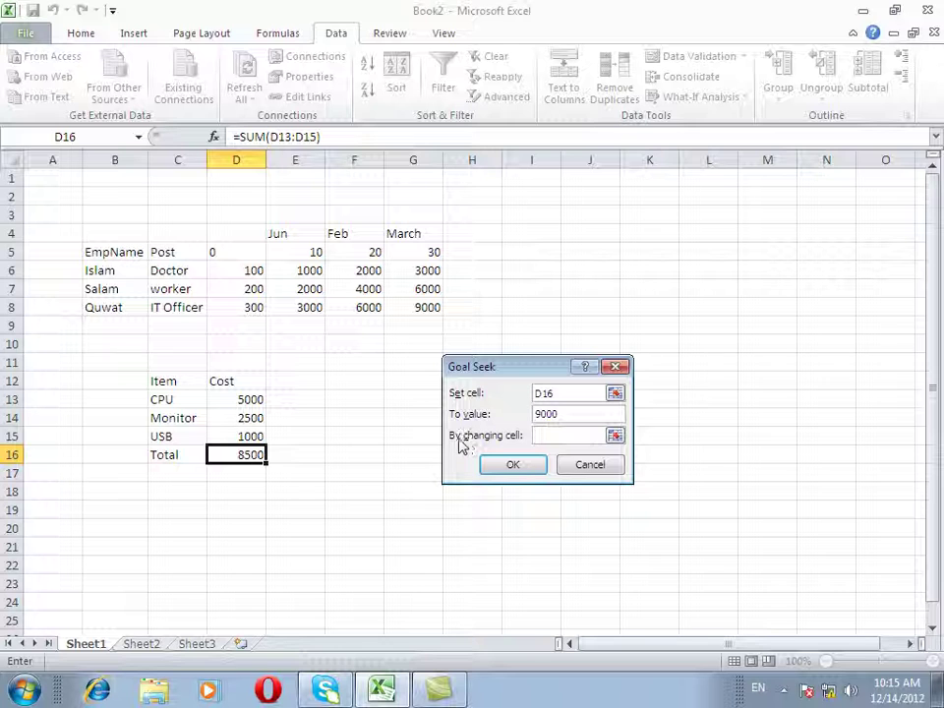
{"action": "double_click", "coordinate": [558, 416]}
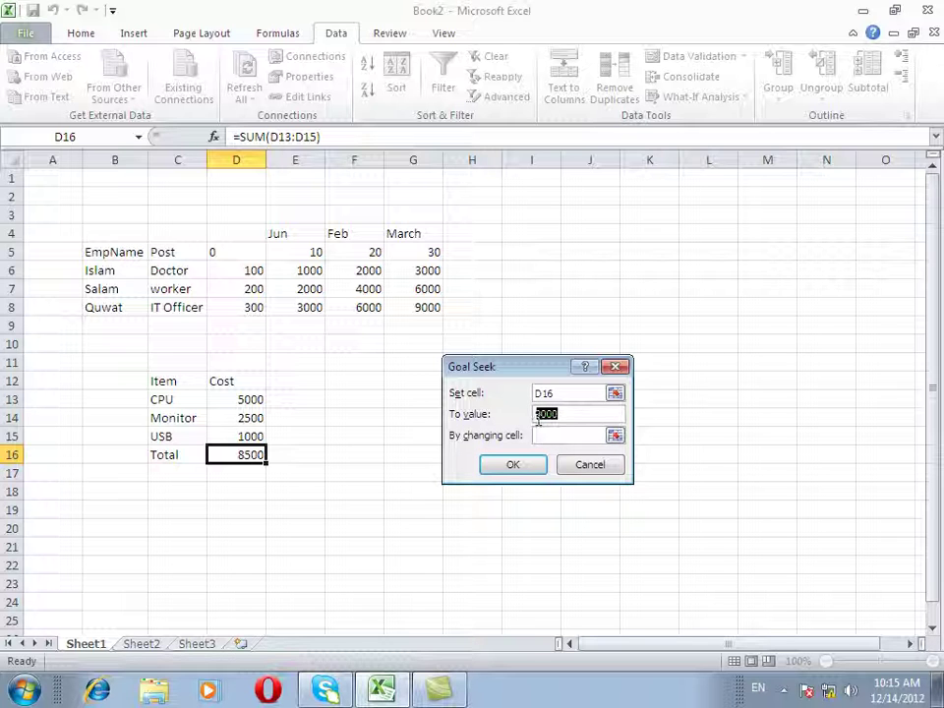
{"action": "left_click", "coordinate": [540, 436]}
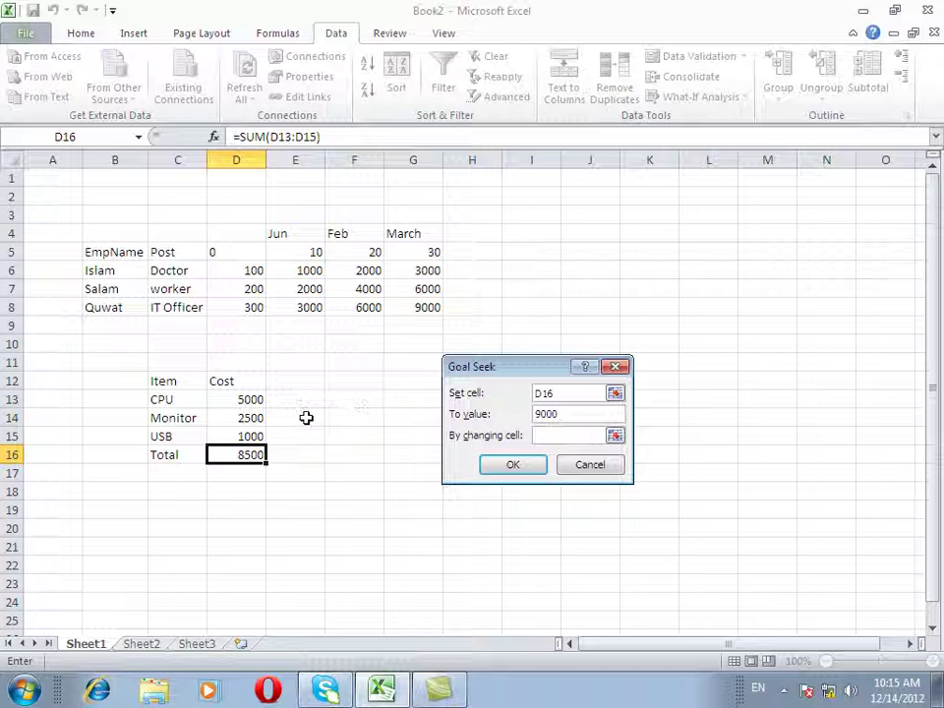
{"action": "left_click", "coordinate": [252, 418]}
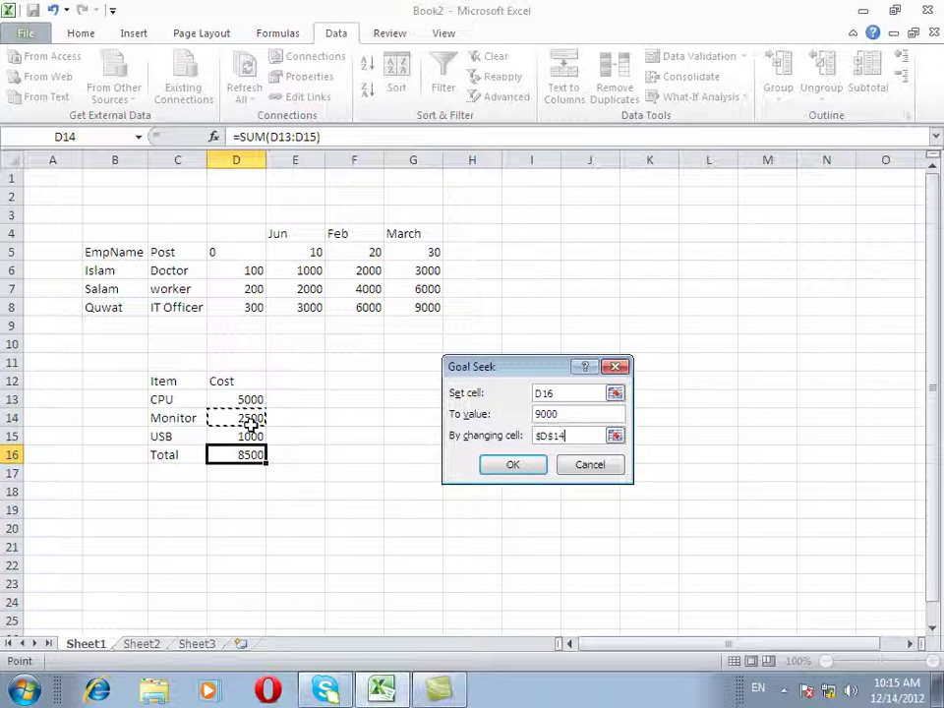
{"action": "left_click", "coordinate": [540, 471]}
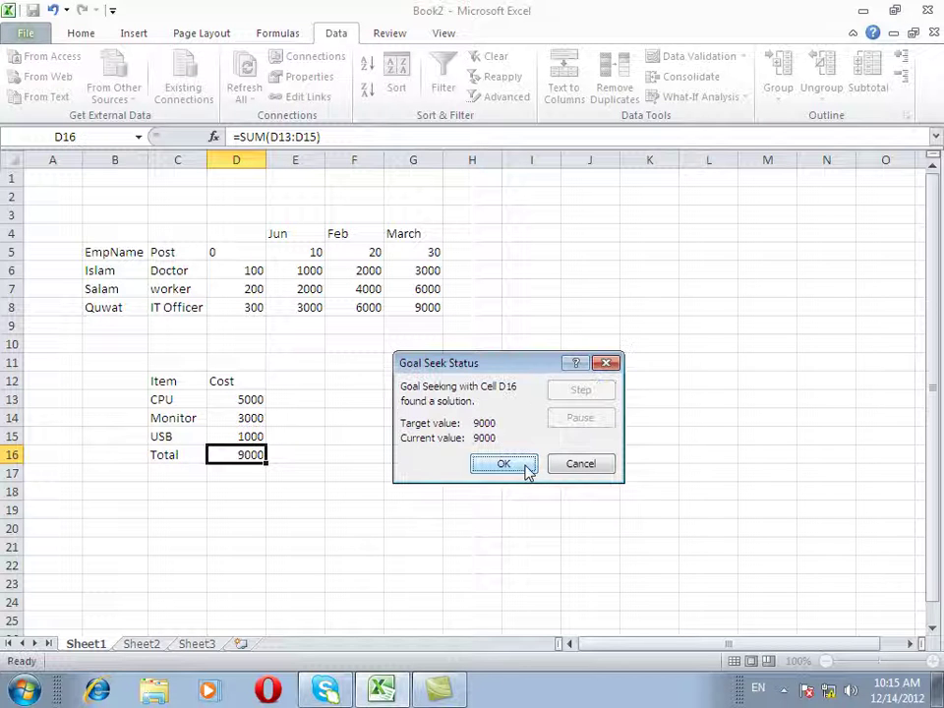
{"action": "left_click", "coordinate": [524, 471]}
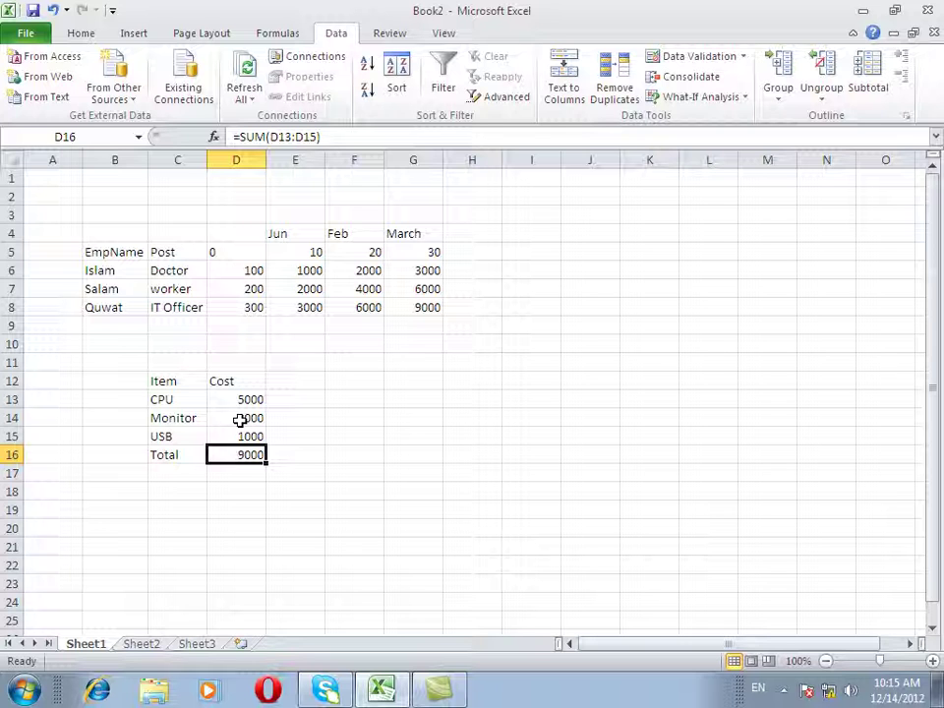
{"action": "left_click", "coordinate": [240, 420]}
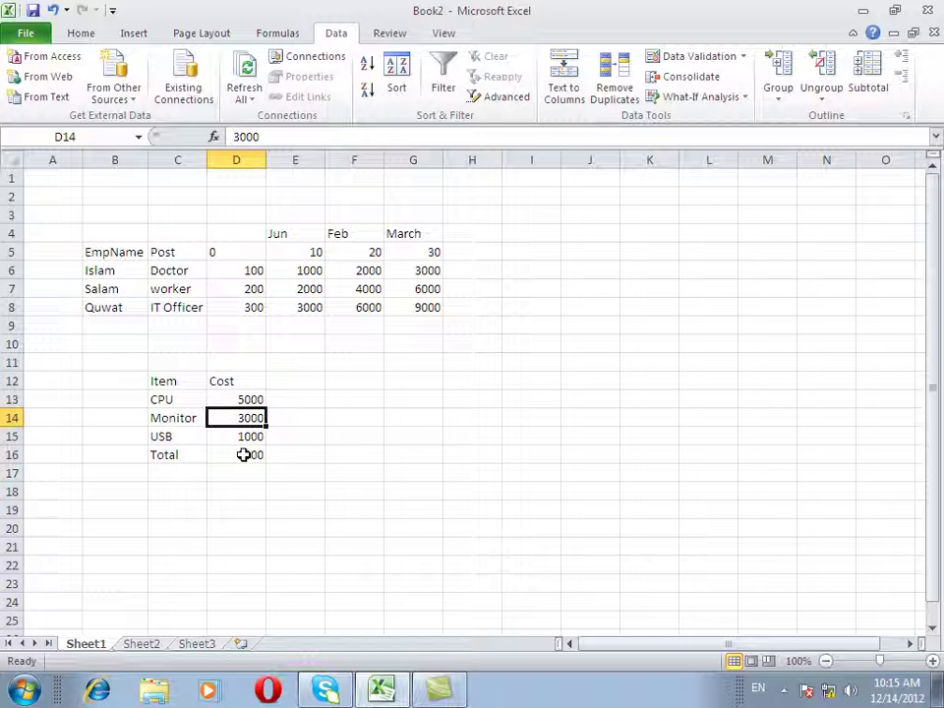
Step: Goal Seek D16 back to 8500 by changing D13, lowering the CPU cost to 4500
{"action": "left_click", "coordinate": [244, 455]}
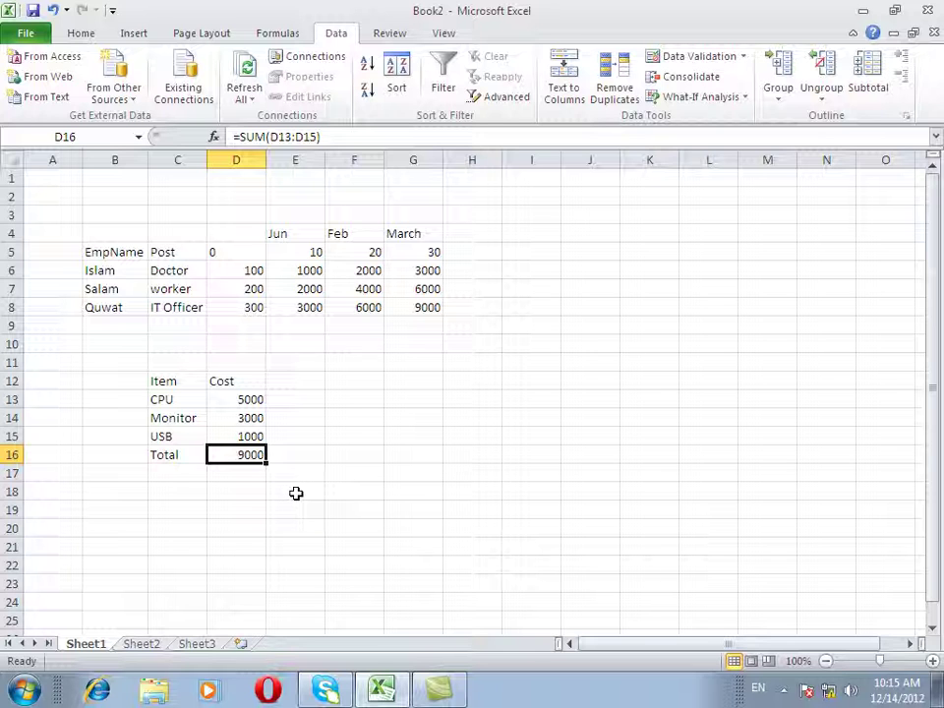
{"action": "left_click", "coordinate": [715, 98]}
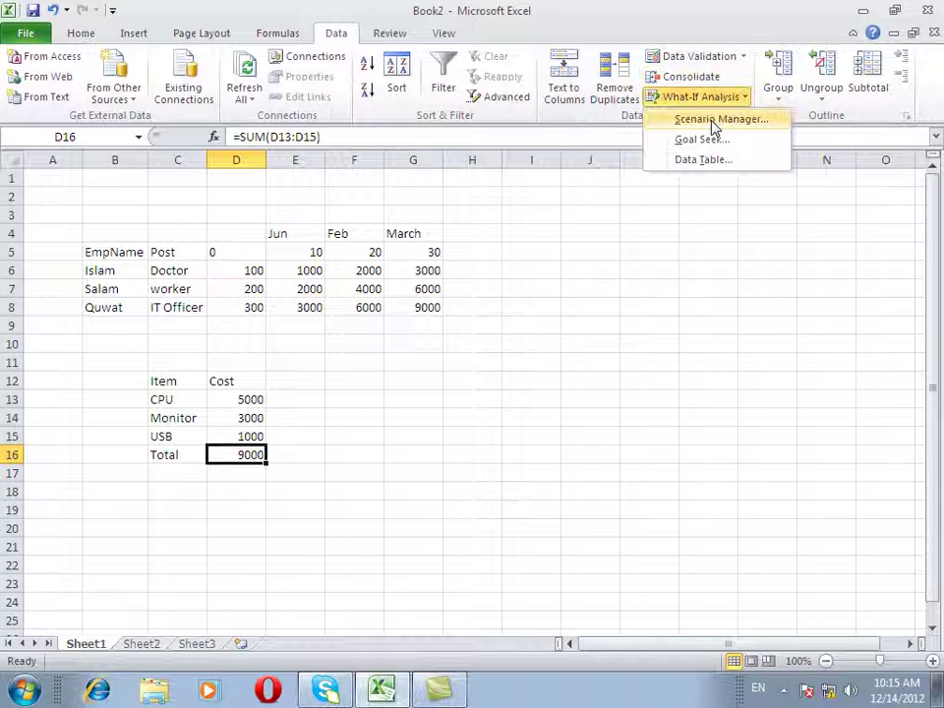
{"action": "left_click", "coordinate": [711, 141]}
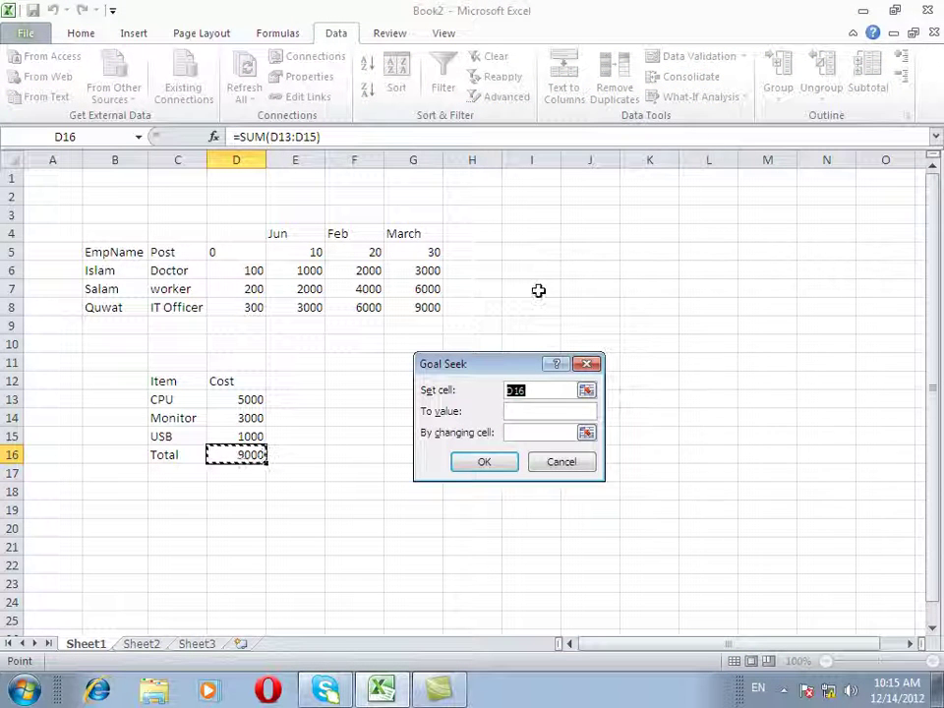
{"action": "left_click", "coordinate": [531, 413]}
{"action": "type", "text": "8500"}
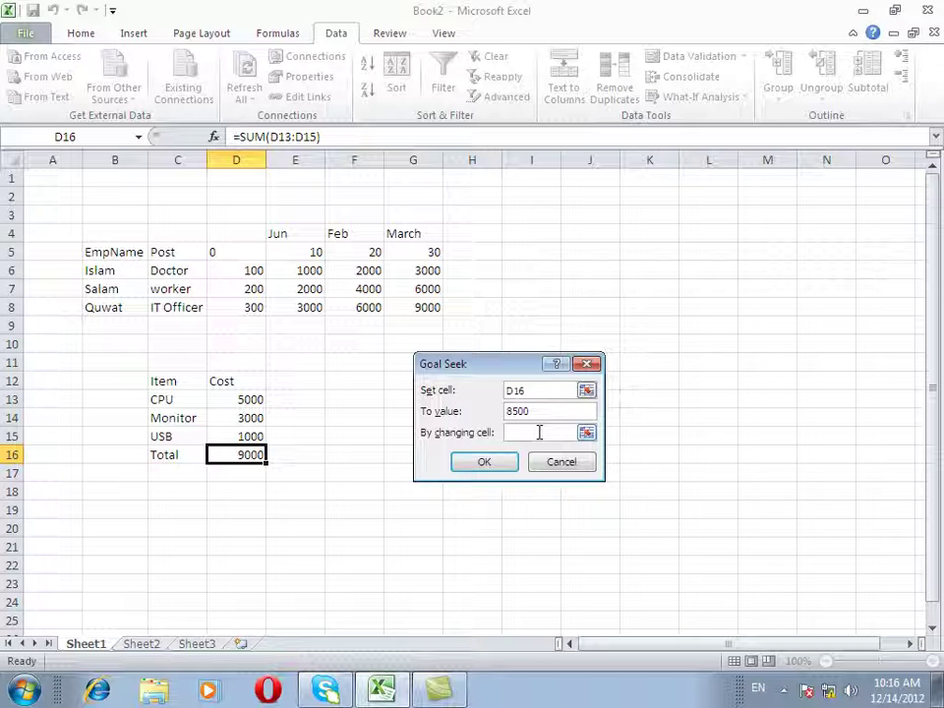
{"action": "left_click", "coordinate": [539, 433]}
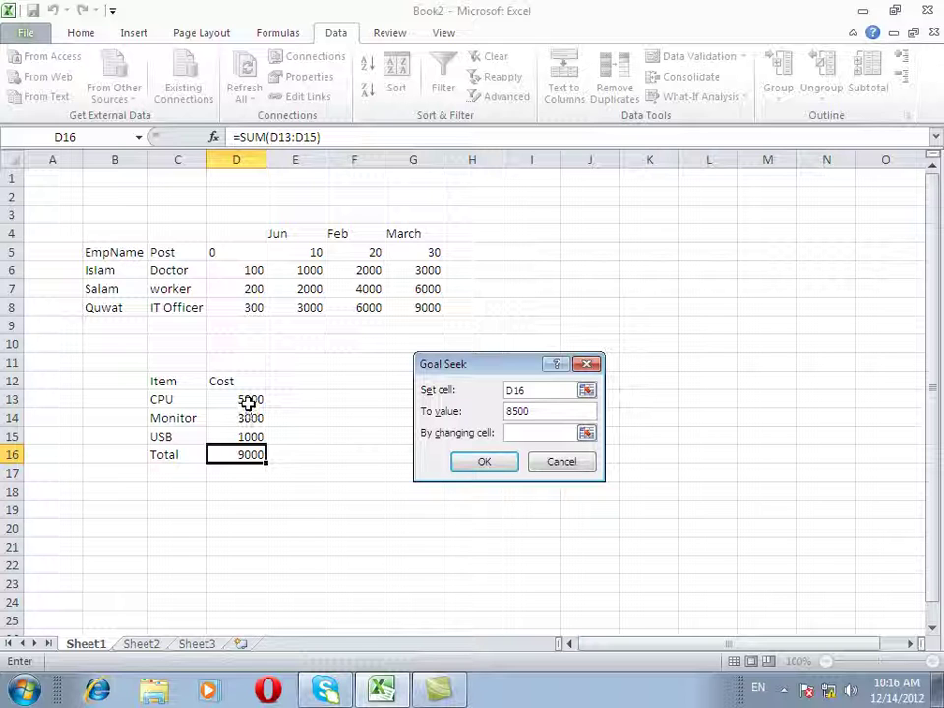
{"action": "left_click", "coordinate": [249, 402]}
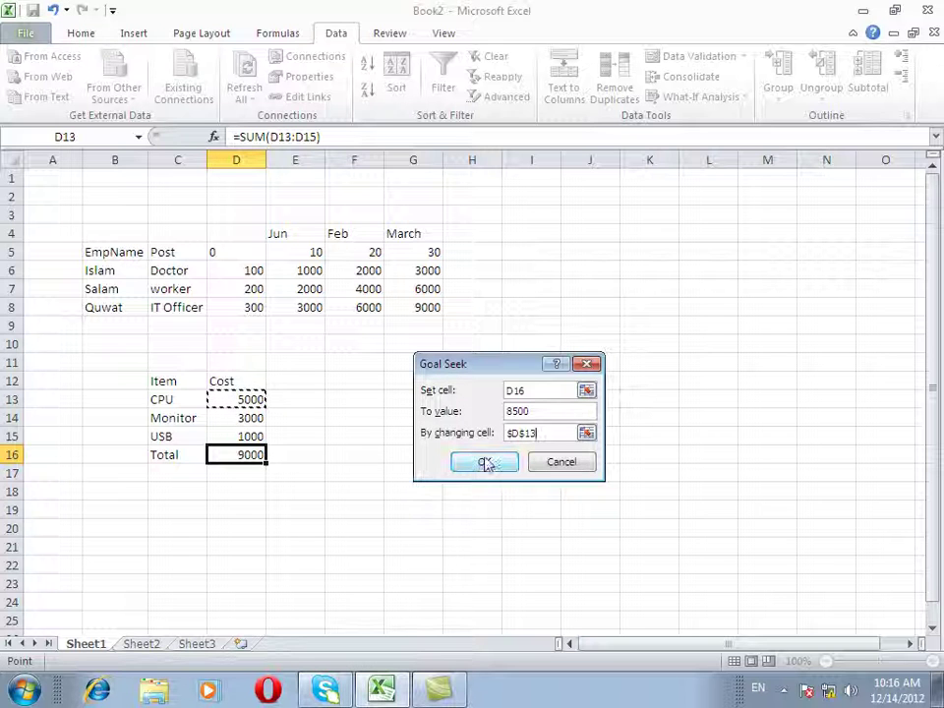
{"action": "left_click", "coordinate": [484, 462]}
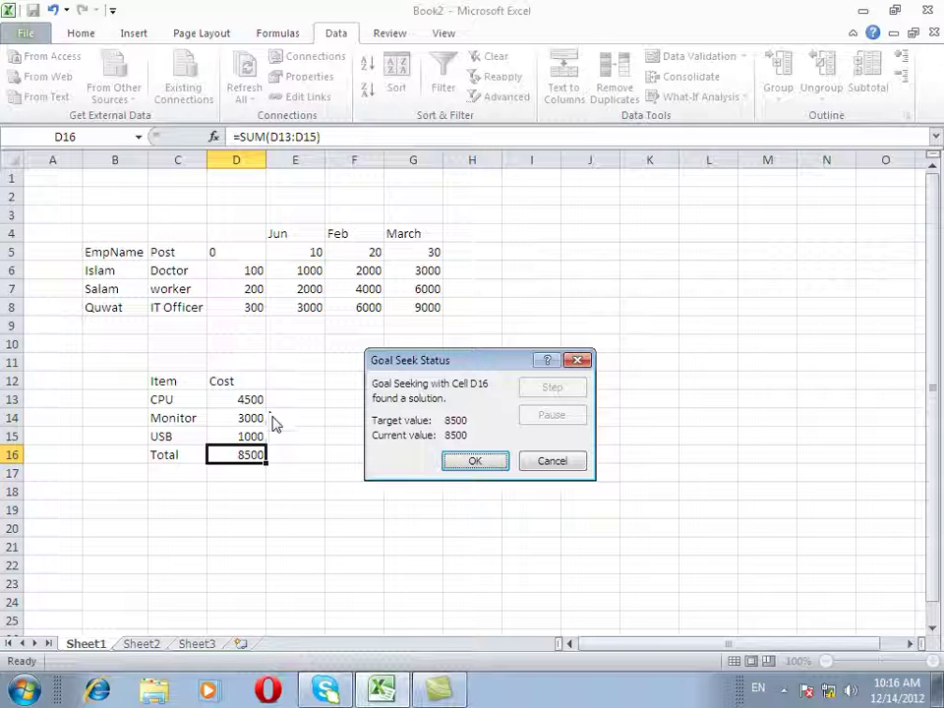
{"action": "left_click", "coordinate": [470, 463]}
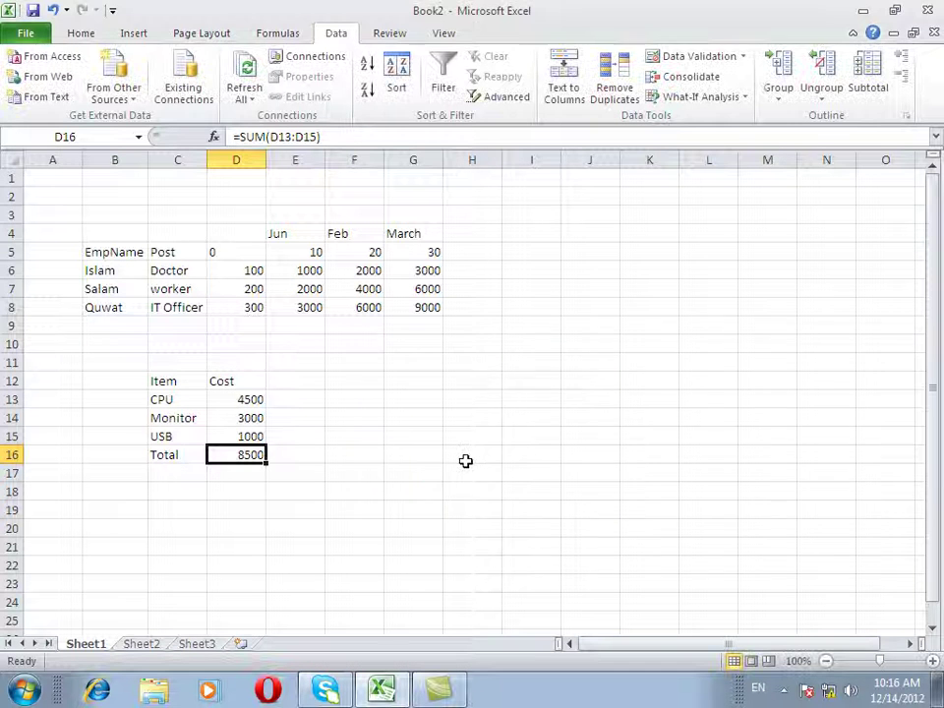
{"action": "left_click", "coordinate": [702, 96]}
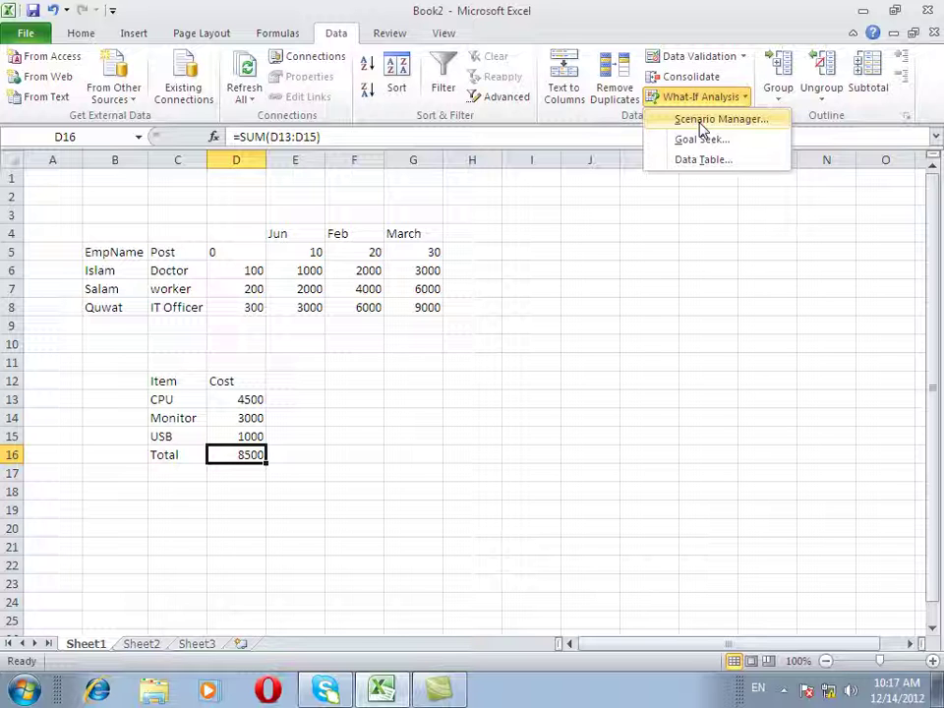
Step: Enter Customer and Vender in F13:F14, with Item beside each in G13:G14
{"action": "left_click", "coordinate": [331, 367]}
{"action": "left_click", "coordinate": [371, 399]}
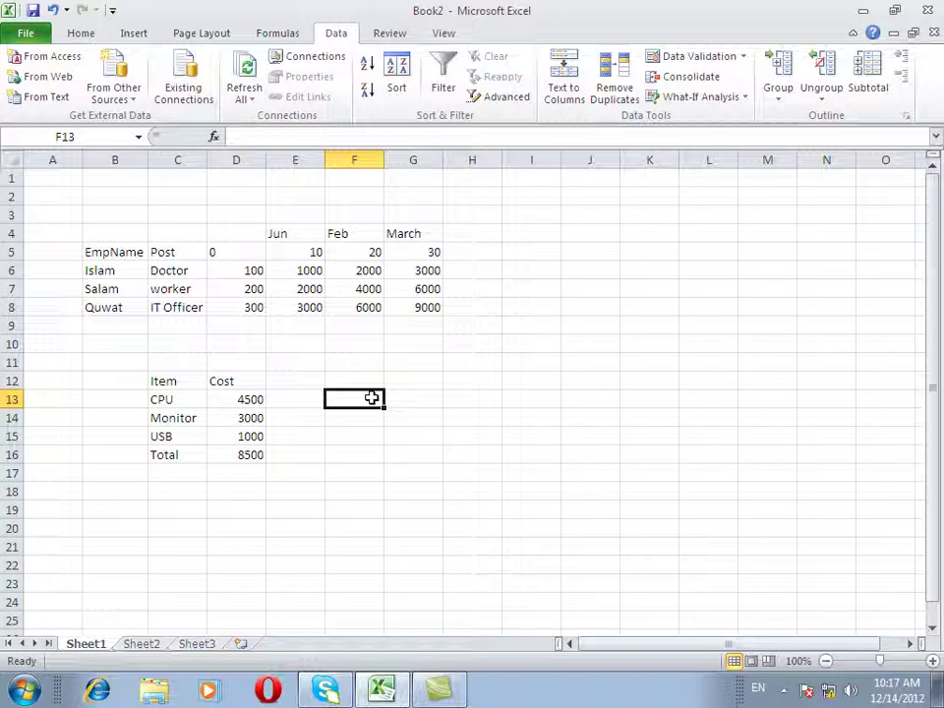
{"action": "type", "text": "Customer"}
{"action": "key", "text": "Return"}
{"action": "type", "text": "Vender"}
{"action": "key", "text": "Tab"}
{"action": "key", "text": "Up"}
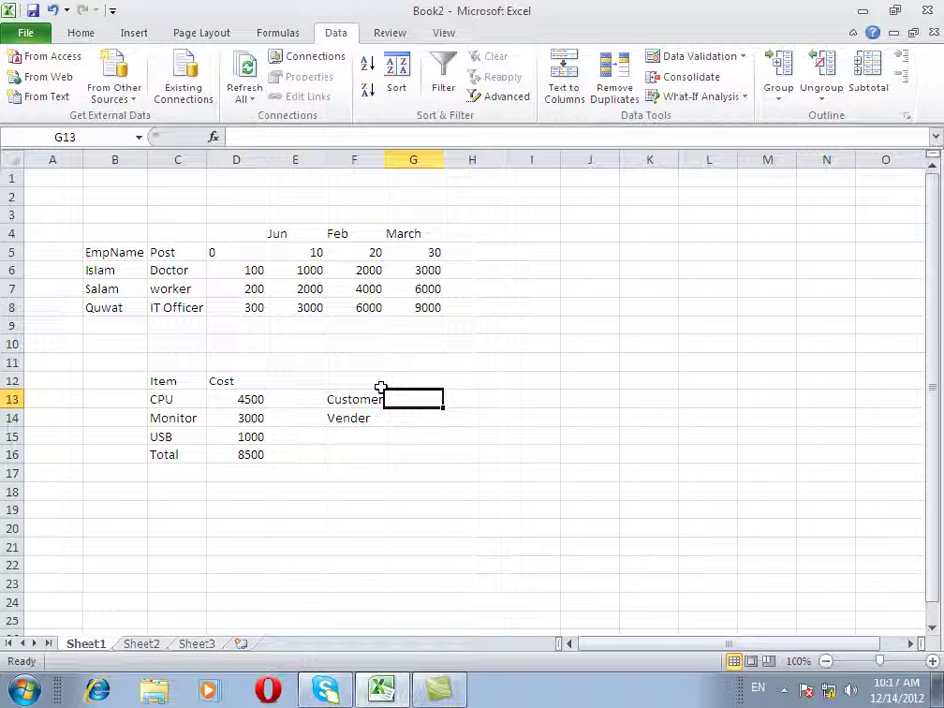
{"action": "type", "text": "Item"}
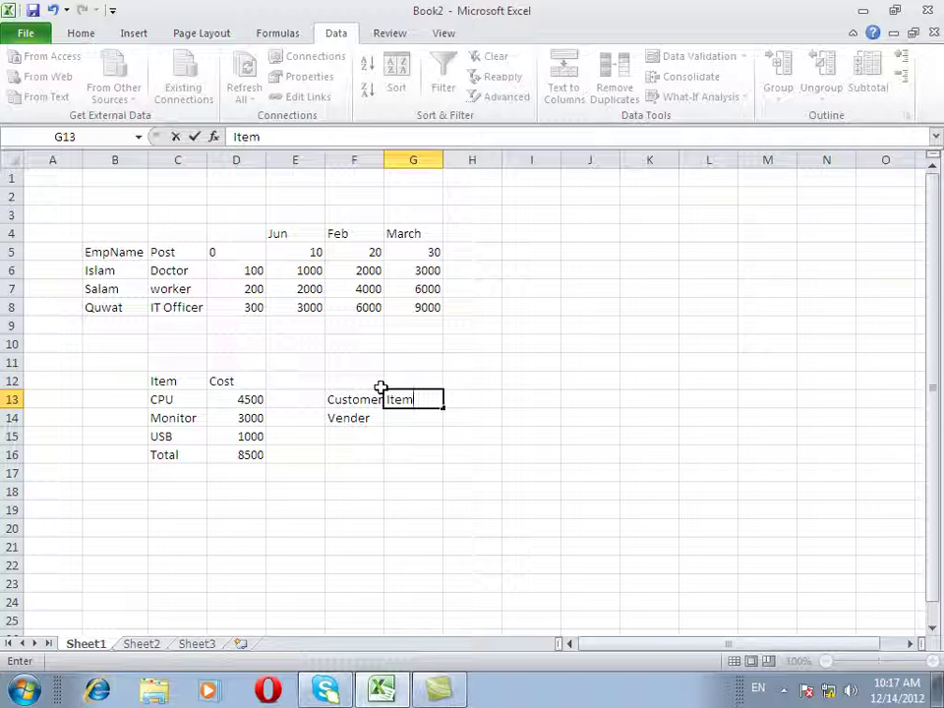
{"action": "key", "text": "Return"}
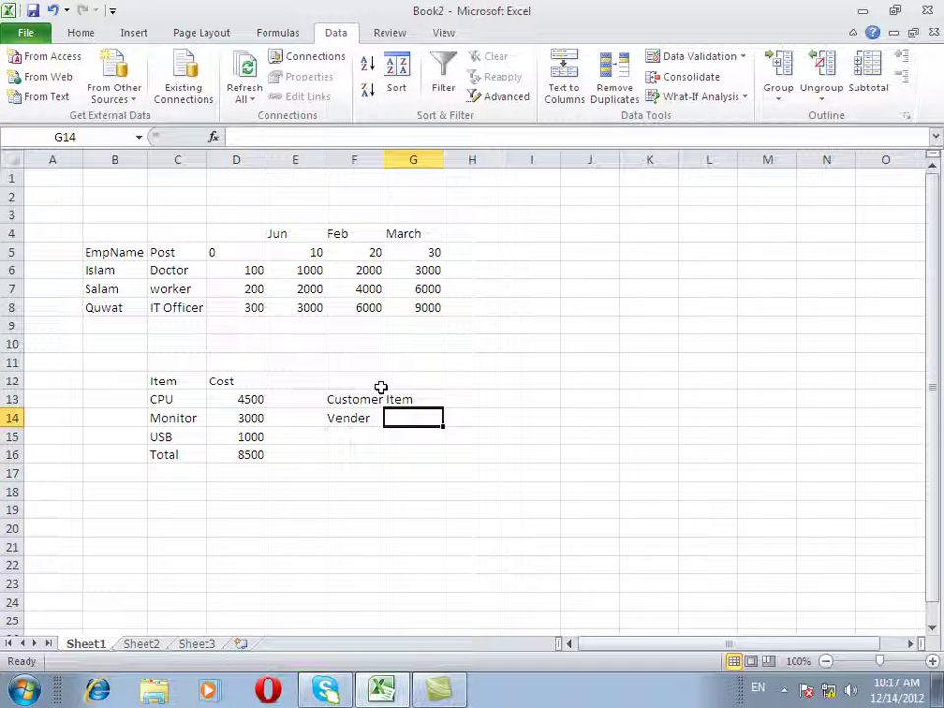
{"action": "type", "text": "Item"}
{"action": "key", "text": "Return"}
{"action": "key", "text": "Left"}
{"action": "key", "text": "Up"}
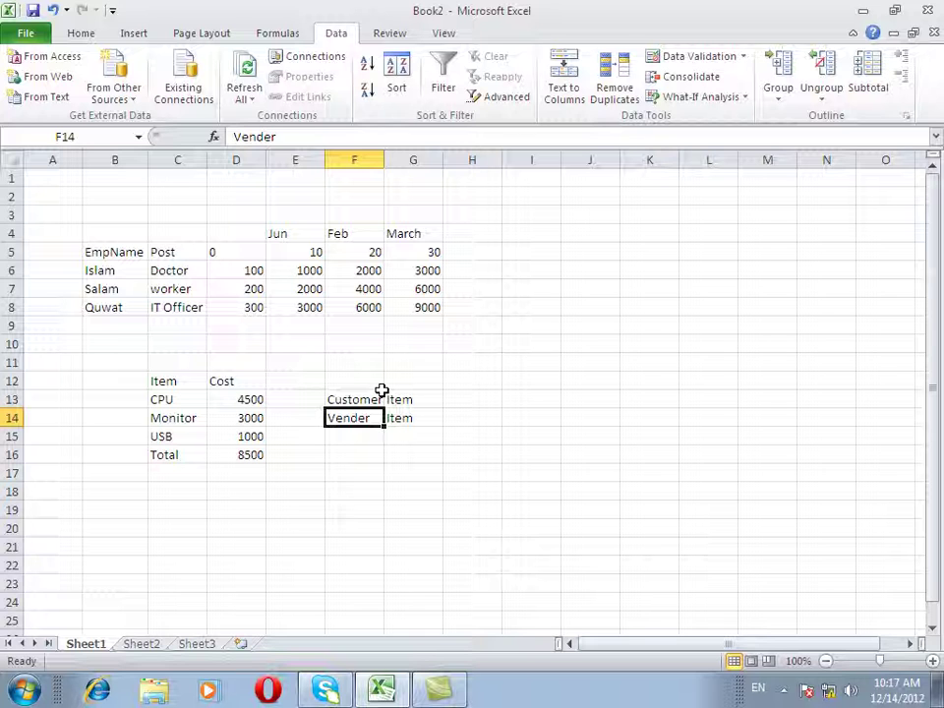
Step: Add the Owner heading in F12, then review the CPU, Monitor and USB items
{"action": "left_click", "coordinate": [381, 391]}
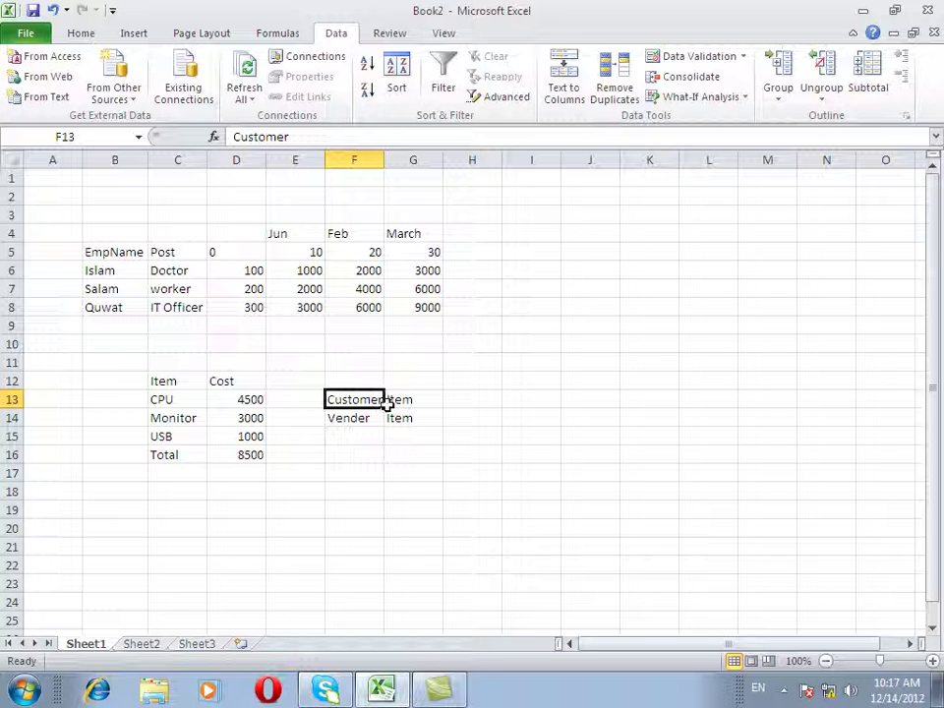
{"action": "left_click", "coordinate": [338, 379]}
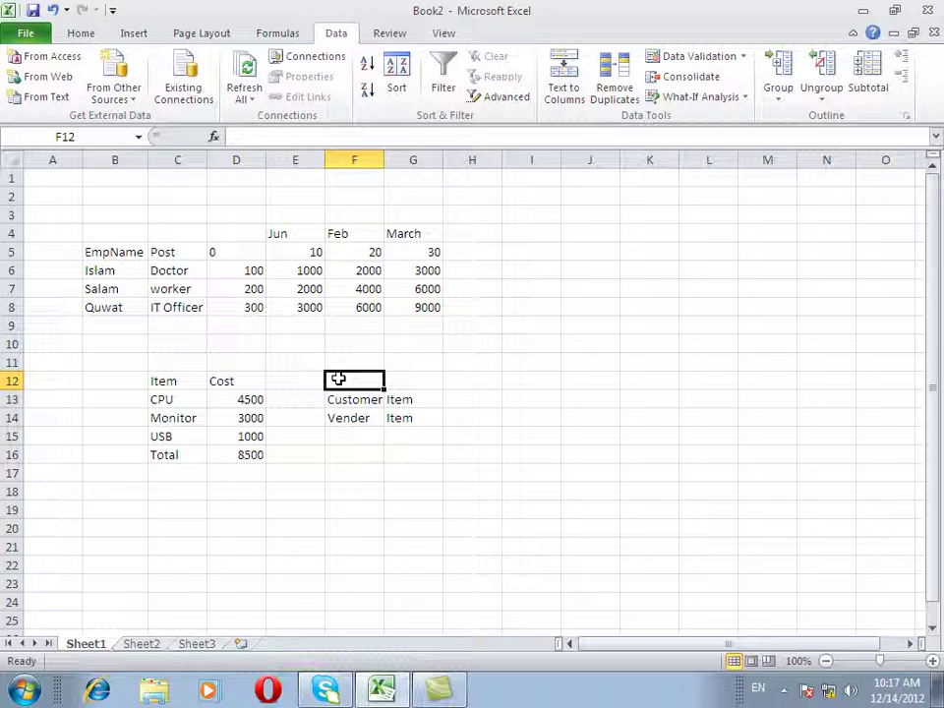
{"action": "type", "text": "Owner"}
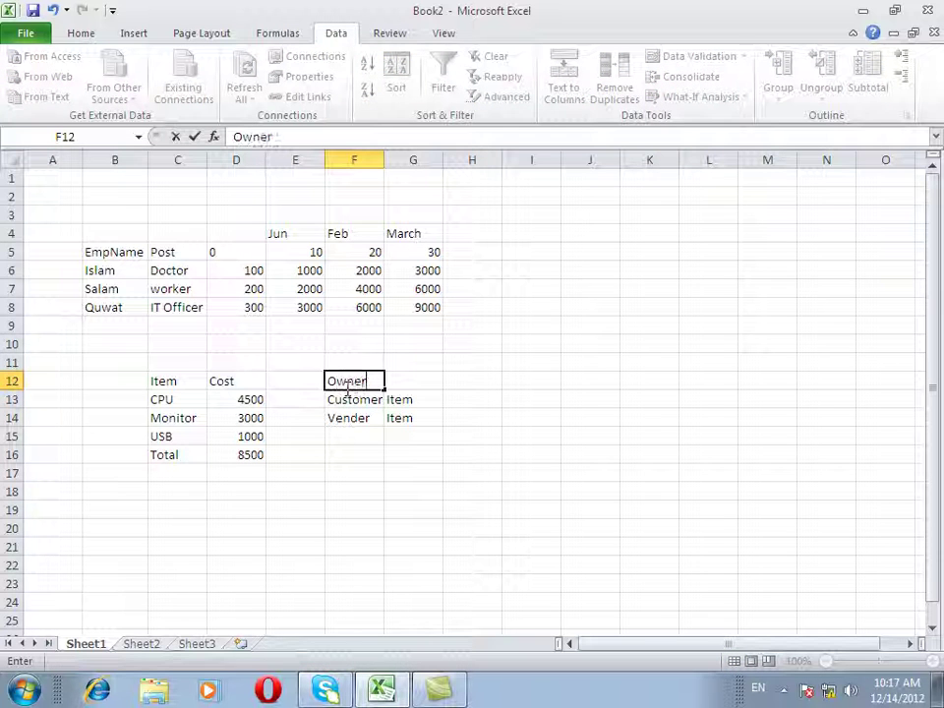
{"action": "left_click", "coordinate": [346, 392]}
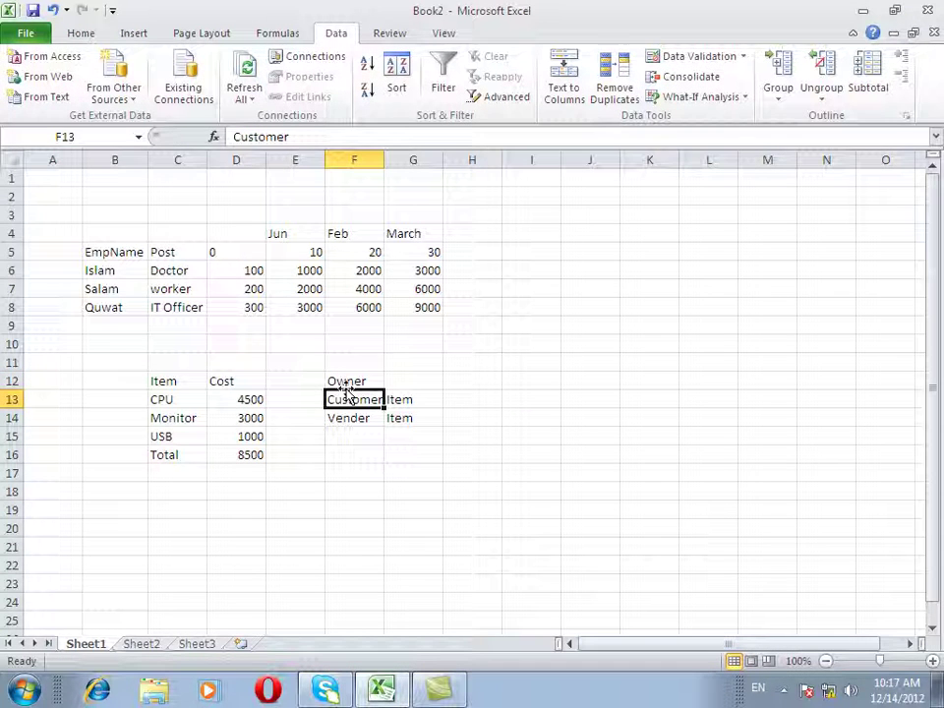
{"action": "left_click", "coordinate": [348, 419]}
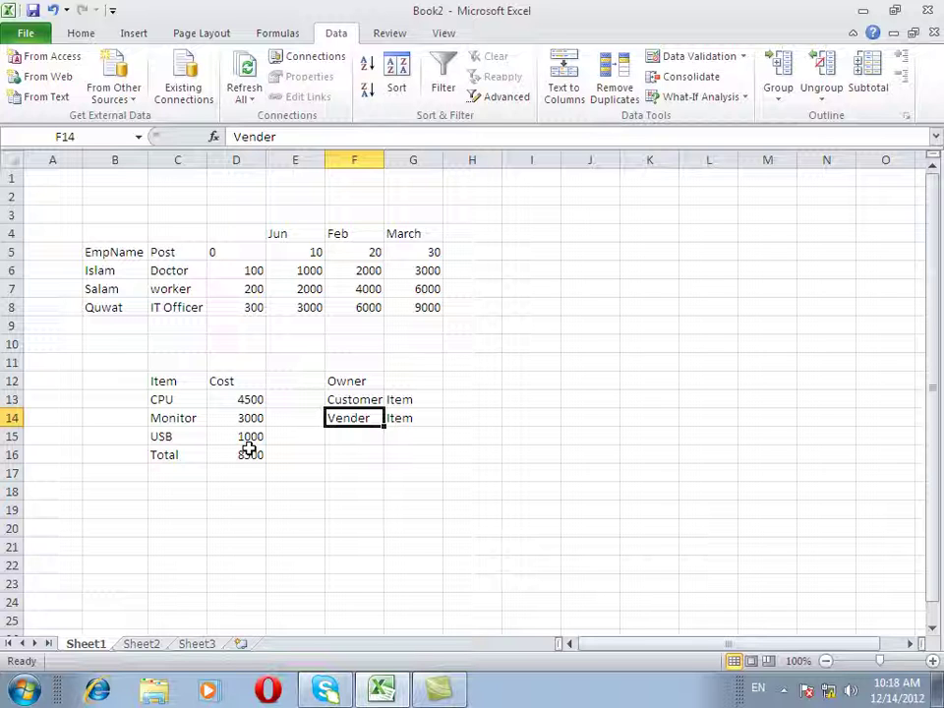
{"action": "left_click", "coordinate": [173, 401]}
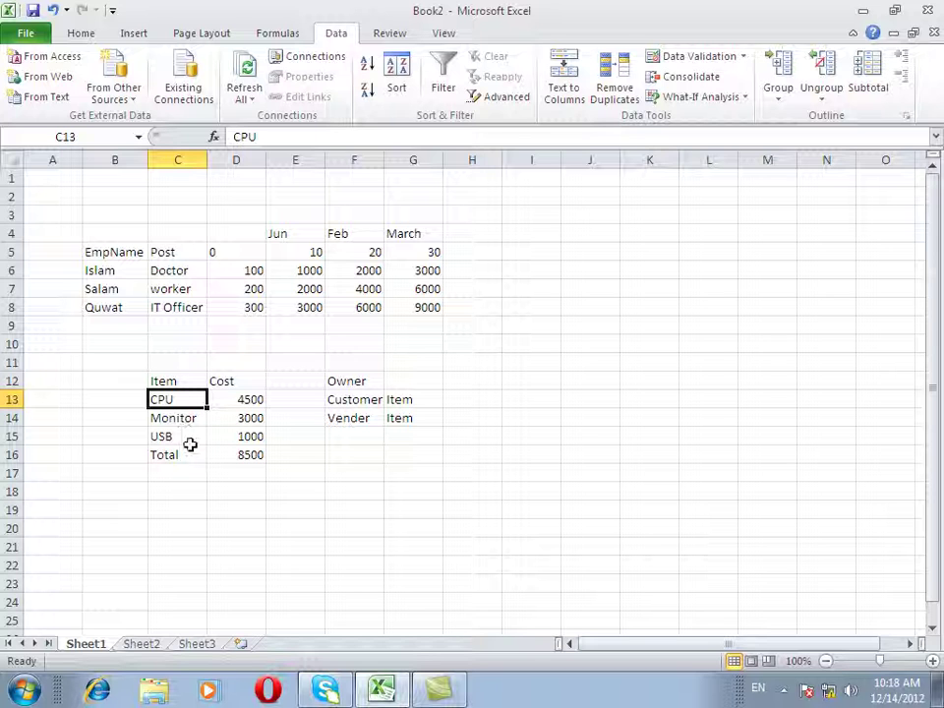
{"action": "left_click", "coordinate": [181, 421]}
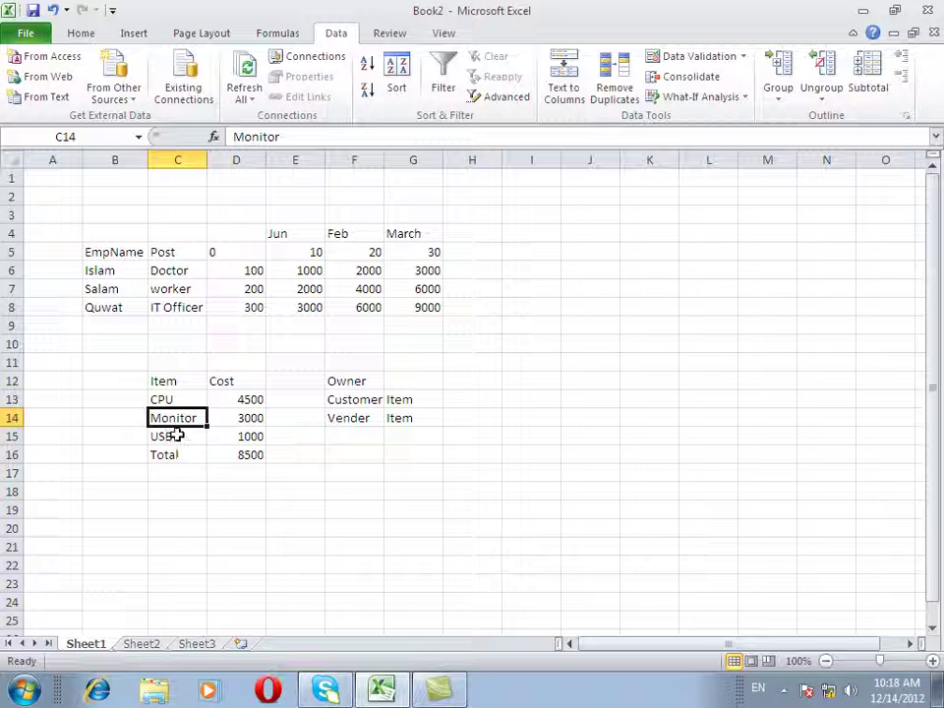
{"action": "left_click", "coordinate": [181, 434]}
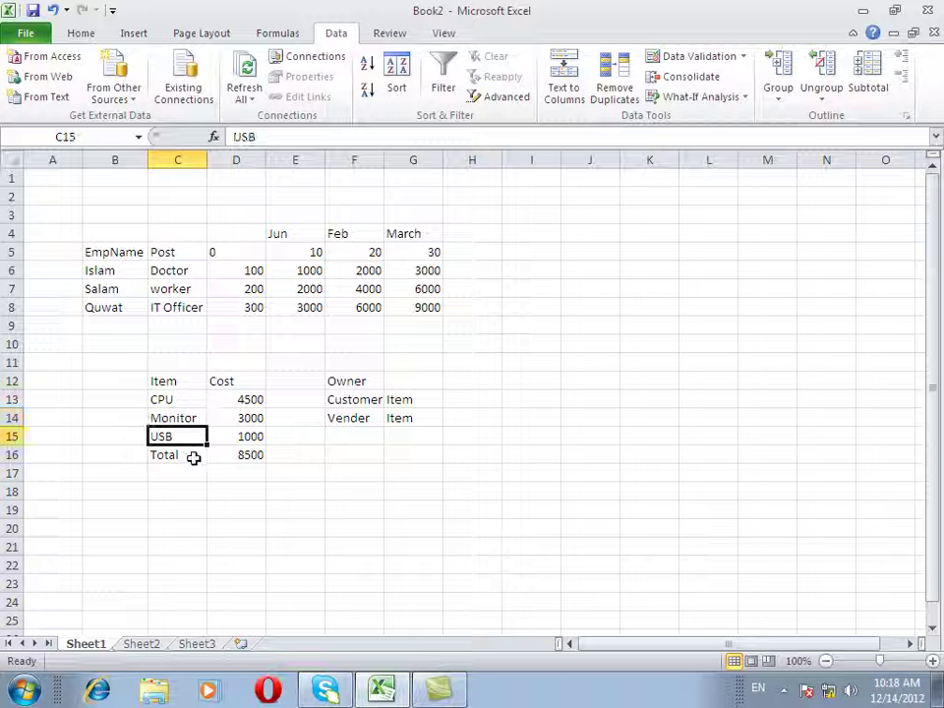
Step: Type the headings Item, Qty and Cost across I12:K12
{"action": "left_click", "coordinate": [516, 382]}
{"action": "type", "text": "Item"}
{"action": "left_click", "coordinate": [576, 377]}
{"action": "type", "text": "Qty"}
{"action": "key", "text": "Tab"}
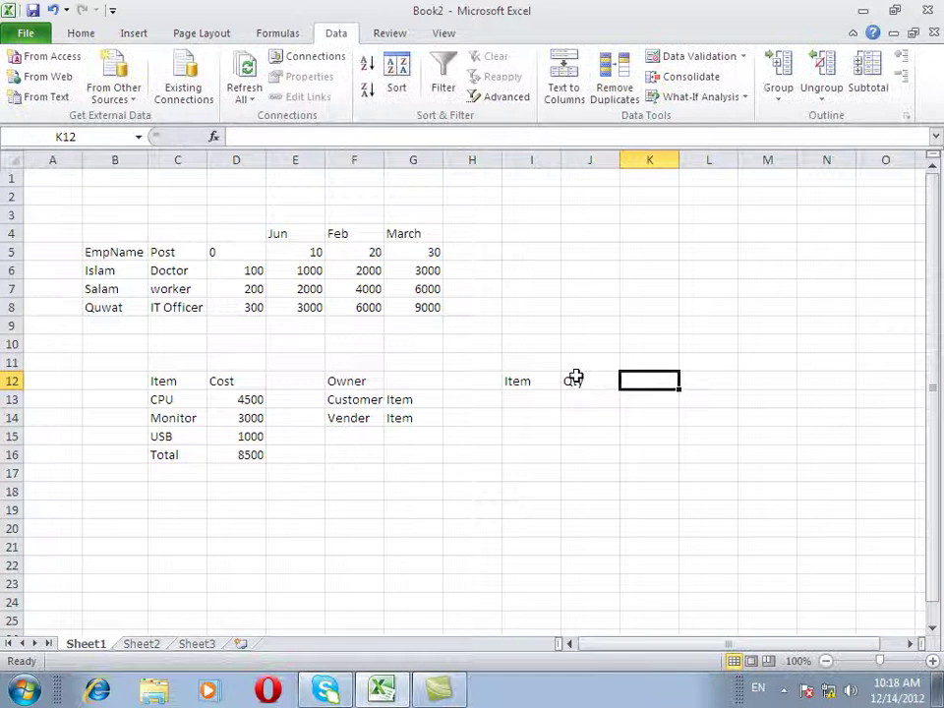
{"action": "type", "text": "Cost"}
{"action": "key", "text": "Left"}
{"action": "key", "text": "Left"}
{"action": "key", "text": "Down"}
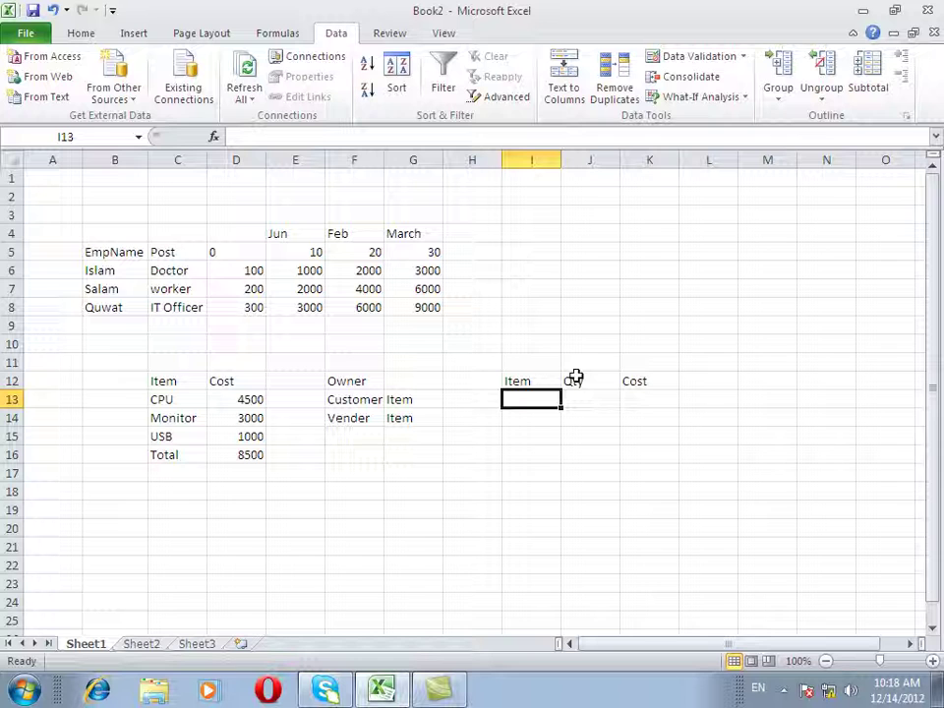
Step: Enter Laptop Dell Core I3 in I13 and autofit column I to its width
{"action": "type", "text": "Lapt"}
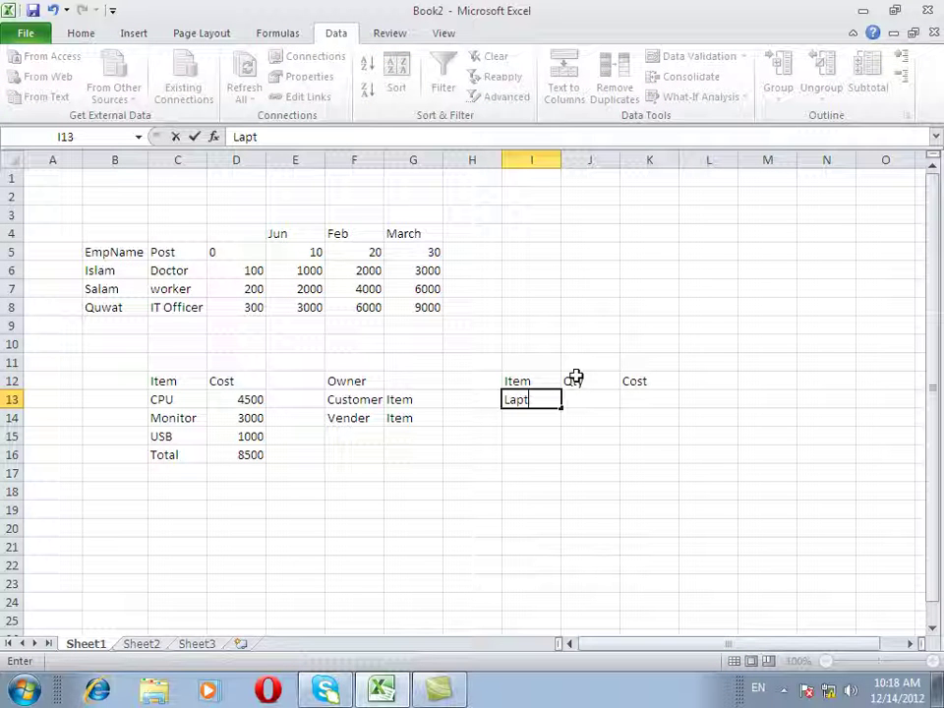
{"action": "type", "text": "op"}
{"action": "type", "text": " Dell"}
{"action": "type", "text": " COre"}
{"action": "key", "text": "BackSpace"}
{"action": "key", "text": "BackSpace"}
{"action": "key", "text": "BackSpace"}
{"action": "type", "text": "re"}
{"action": "key", "text": "BackSpace"}
{"action": "key", "text": "BackSpace"}
{"action": "type", "text": "ore I"}
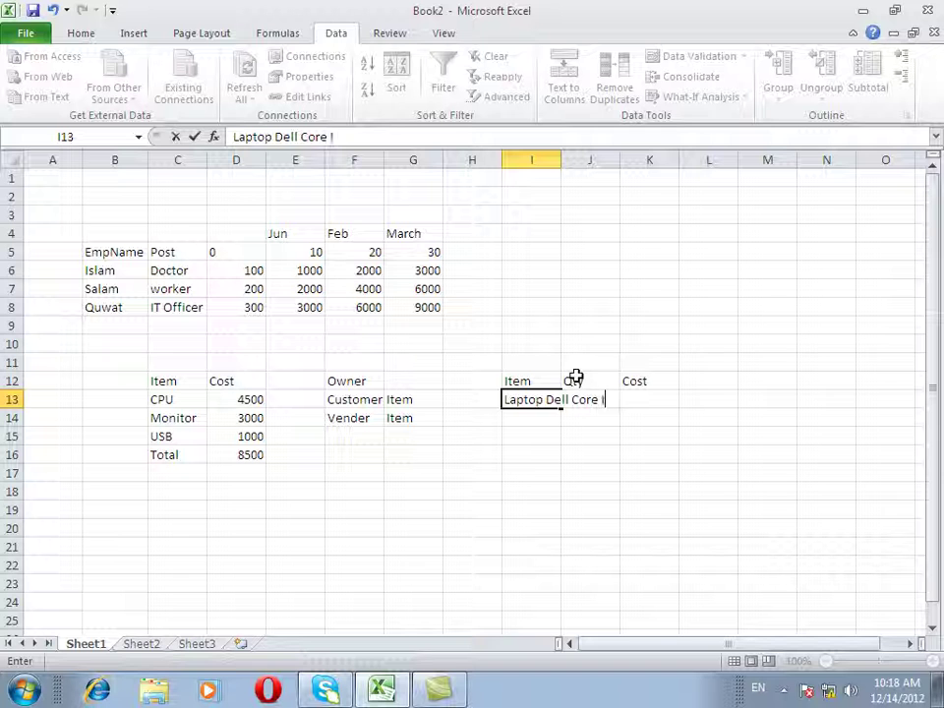
{"action": "type", "text": "3"}
{"action": "key", "text": "Return"}
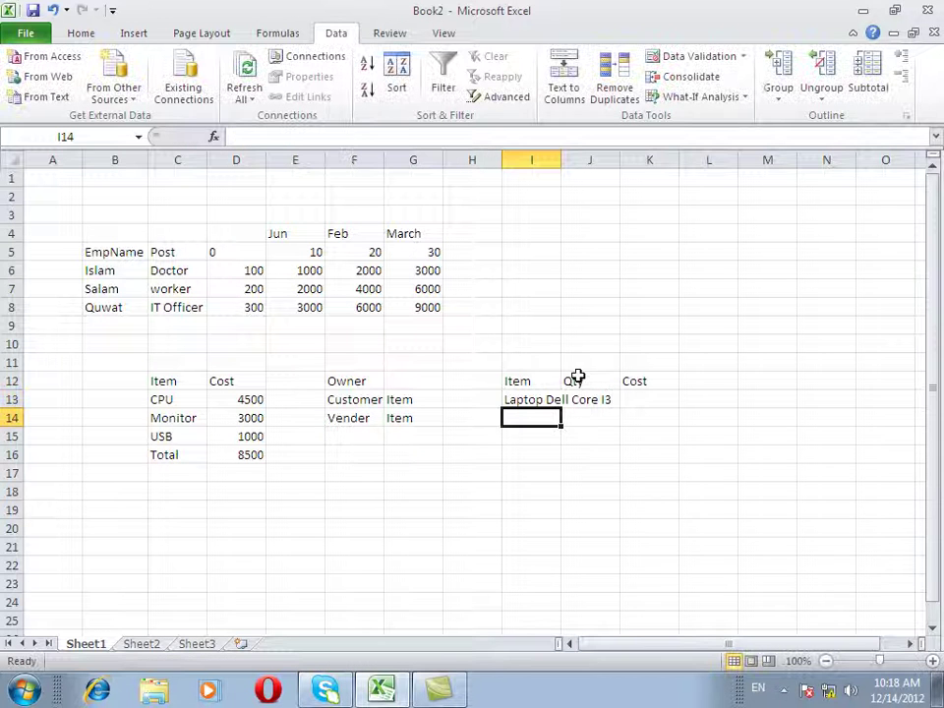
{"action": "double_click", "coordinate": [561, 159]}
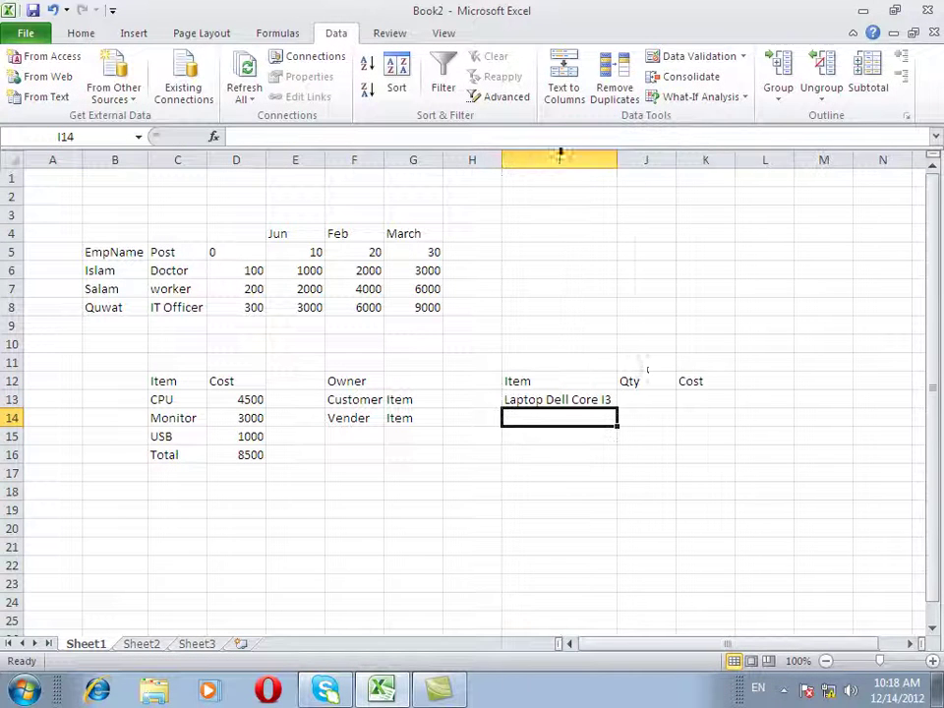
Step: Correct the headings to Description in J12, Qty in K12 and Cost in L12
{"action": "left_click", "coordinate": [634, 400]}
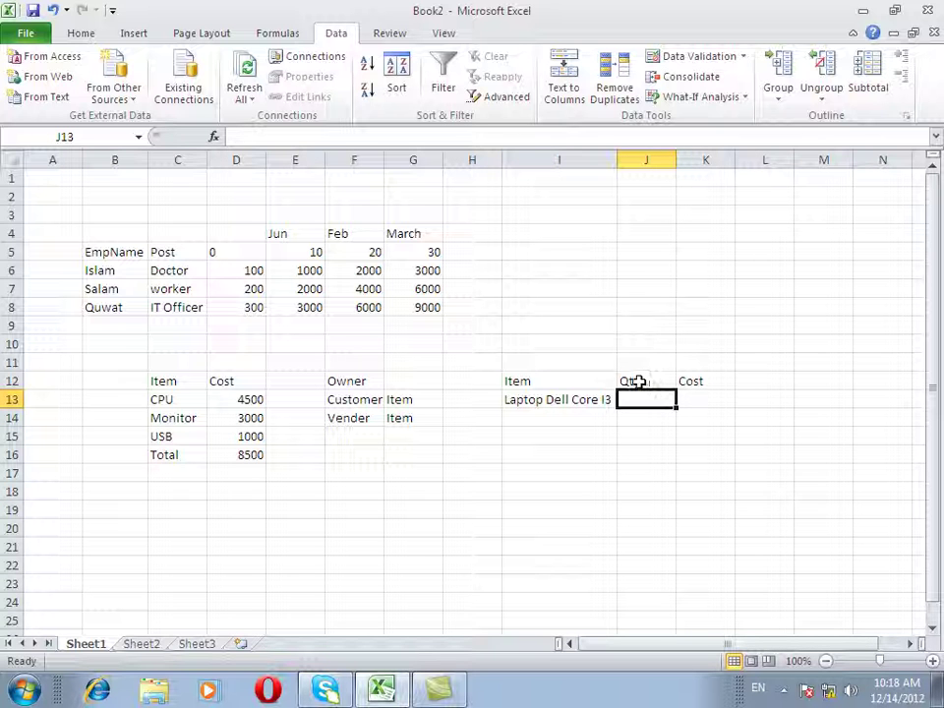
{"action": "left_click", "coordinate": [638, 382]}
{"action": "type", "text": "Desr"}
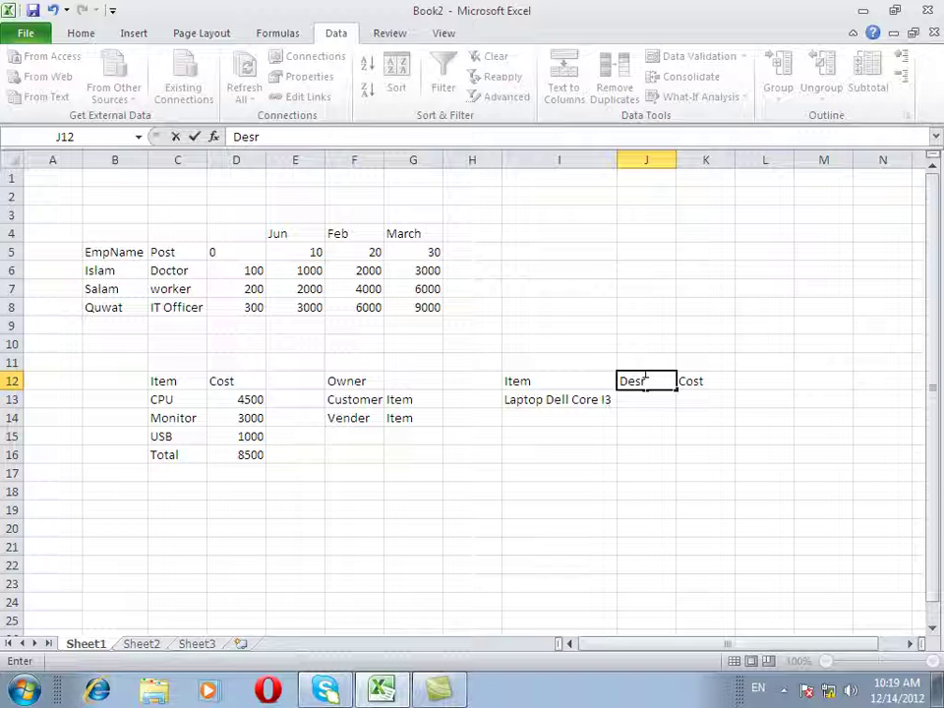
{"action": "key", "text": "BackSpace"}
{"action": "type", "text": "cription"}
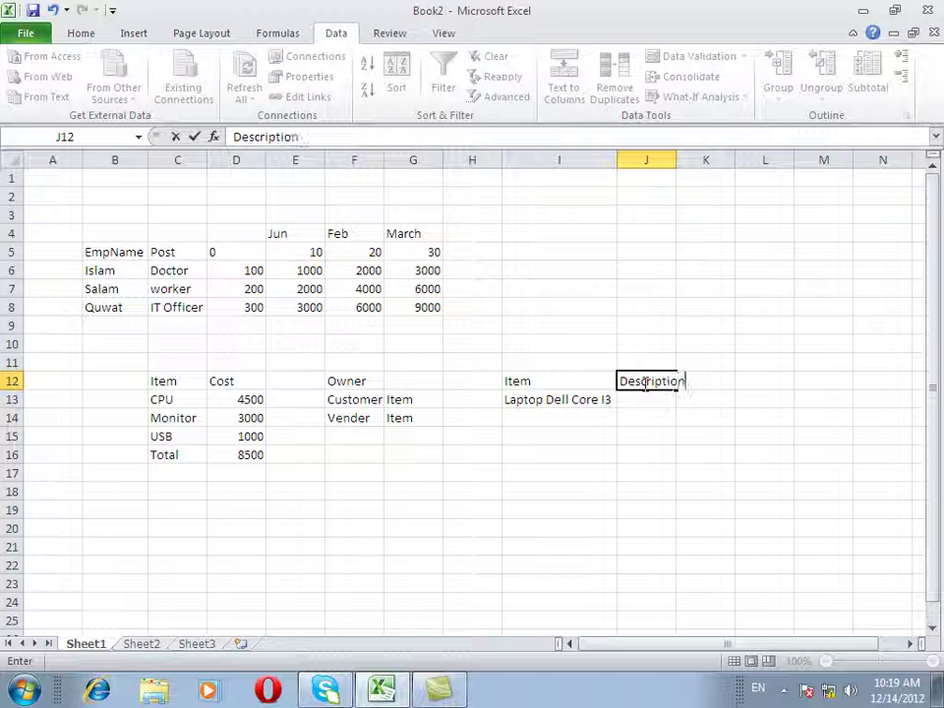
{"action": "key", "text": "Tab"}
{"action": "type", "text": "Q"}
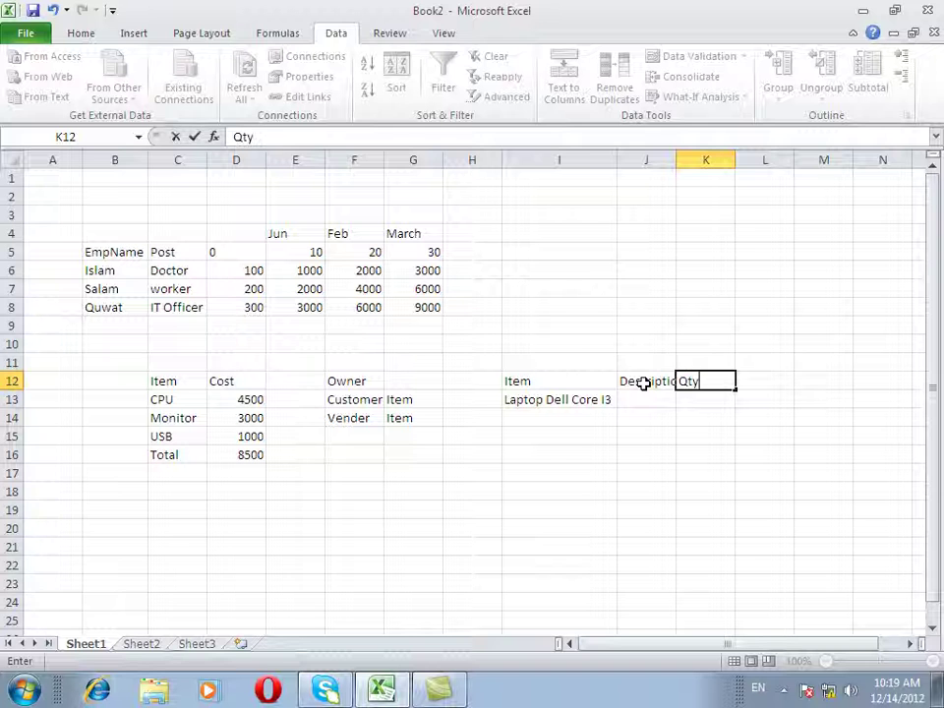
{"action": "key", "text": "Tab"}
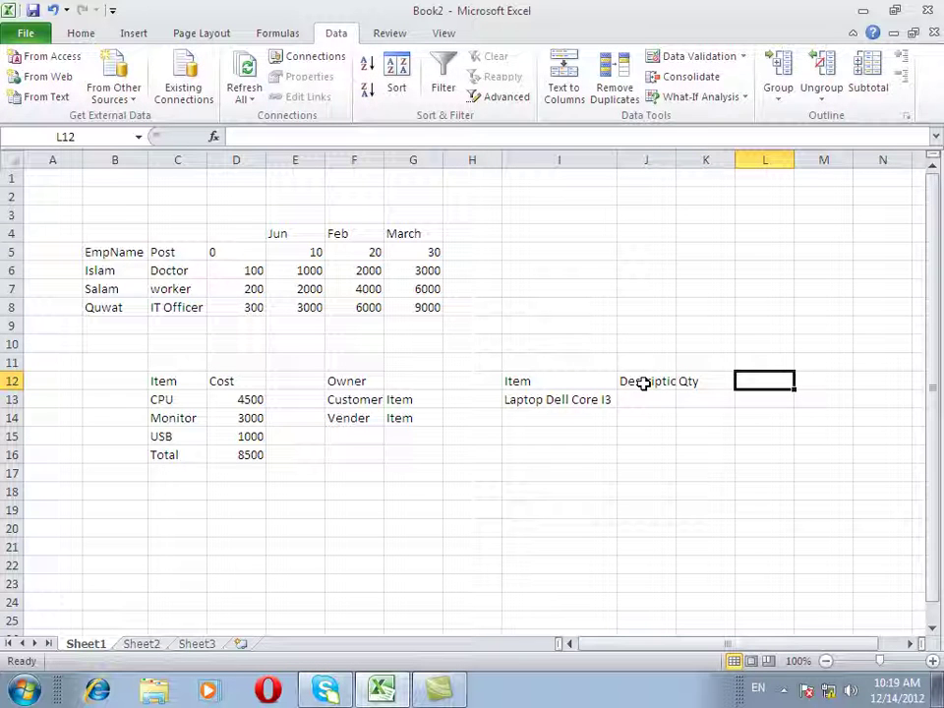
{"action": "type", "text": "N"}
{"action": "key", "text": "BackSpace"}
{"action": "type", "text": "Ci"}
{"action": "key", "text": "BackSpace"}
{"action": "type", "text": "o"}
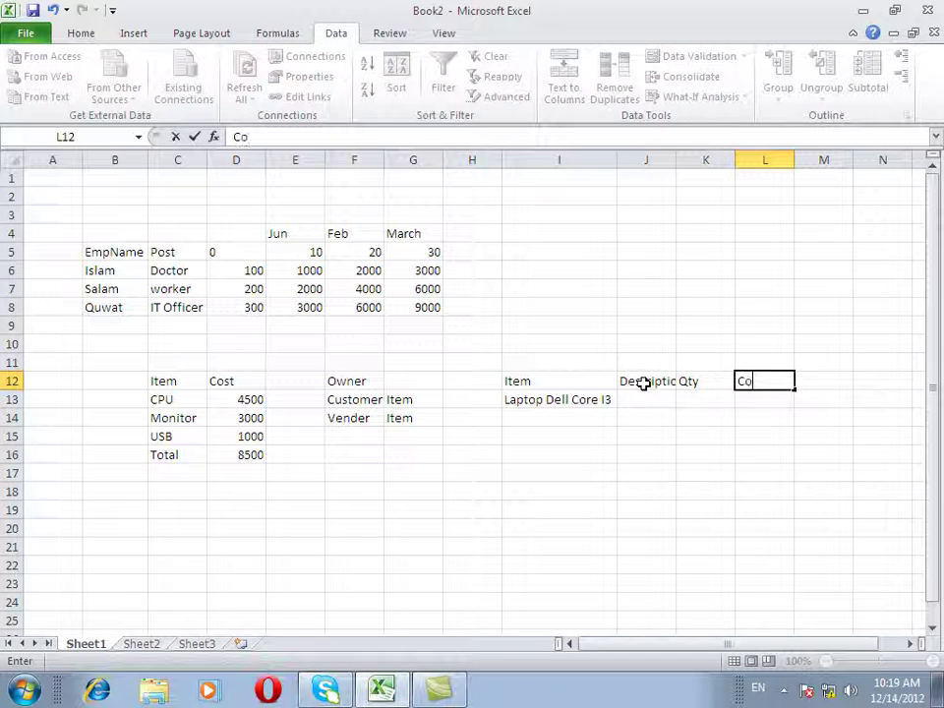
{"action": "type", "text": "st"}
{"action": "key", "text": "Return"}
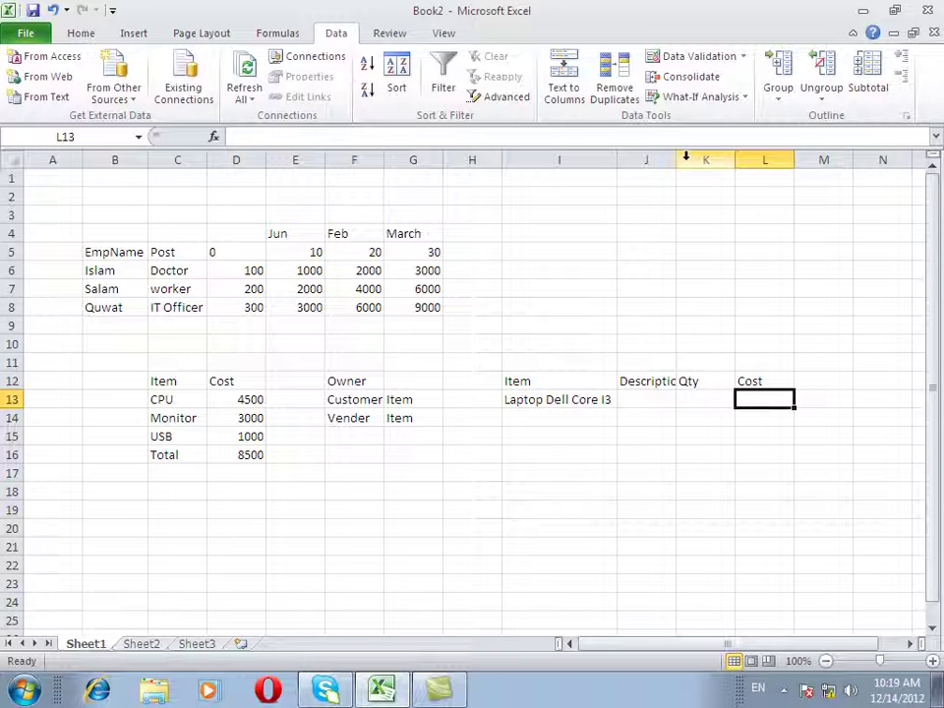
Step: Widen column J and make the I12:L12 headings bold and centred
{"action": "left_click_drag", "start_coordinate": [676, 159], "coordinate": [695, 160]}
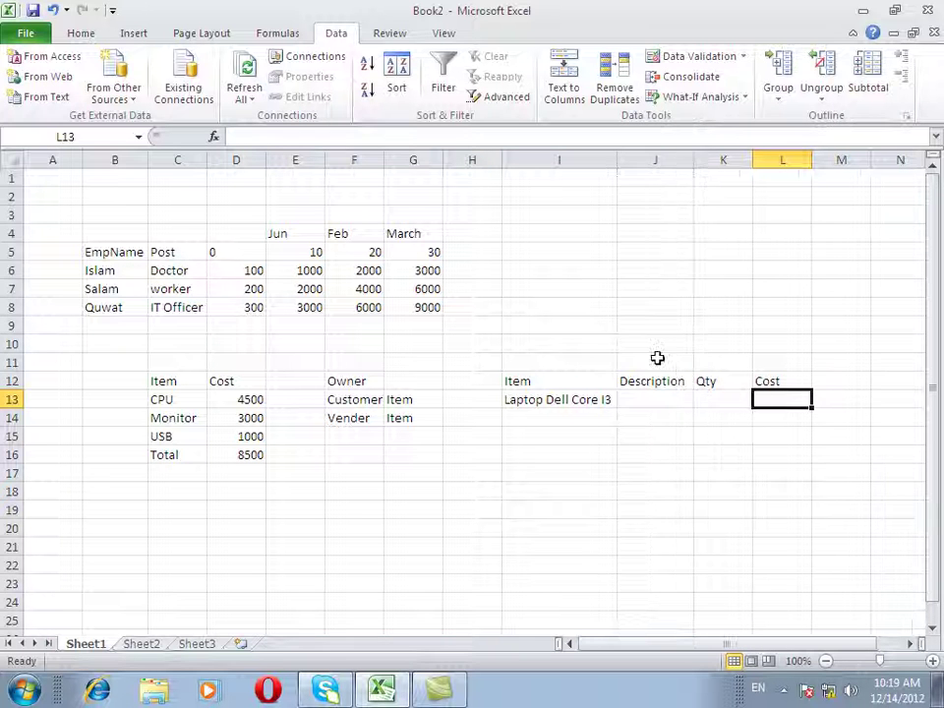
{"action": "left_click_drag", "start_coordinate": [590, 382], "coordinate": [759, 382]}
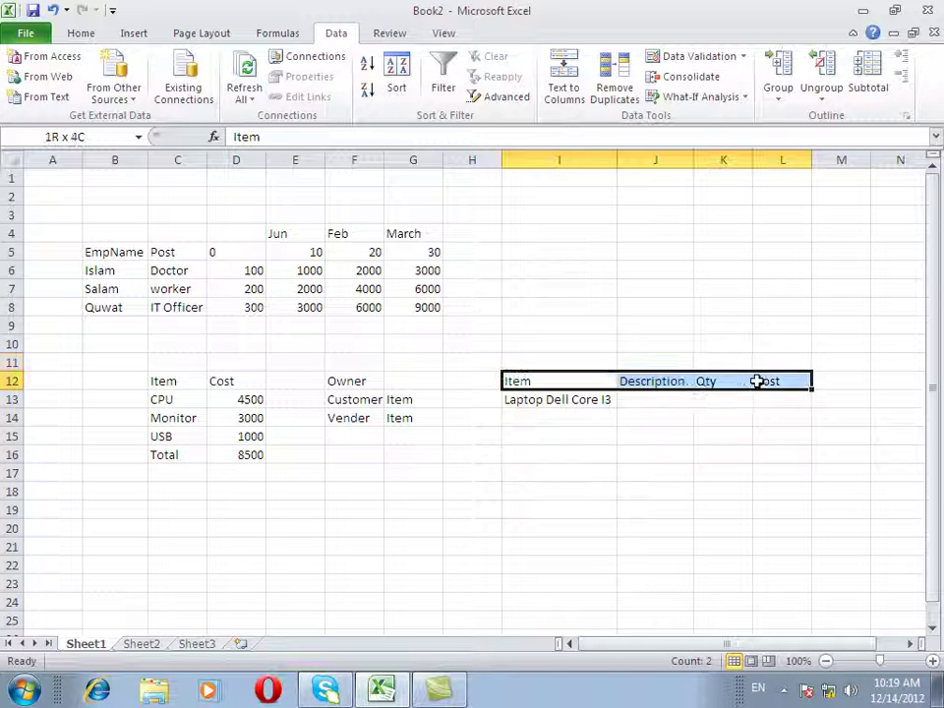
{"action": "key", "text": "ctrl+b"}
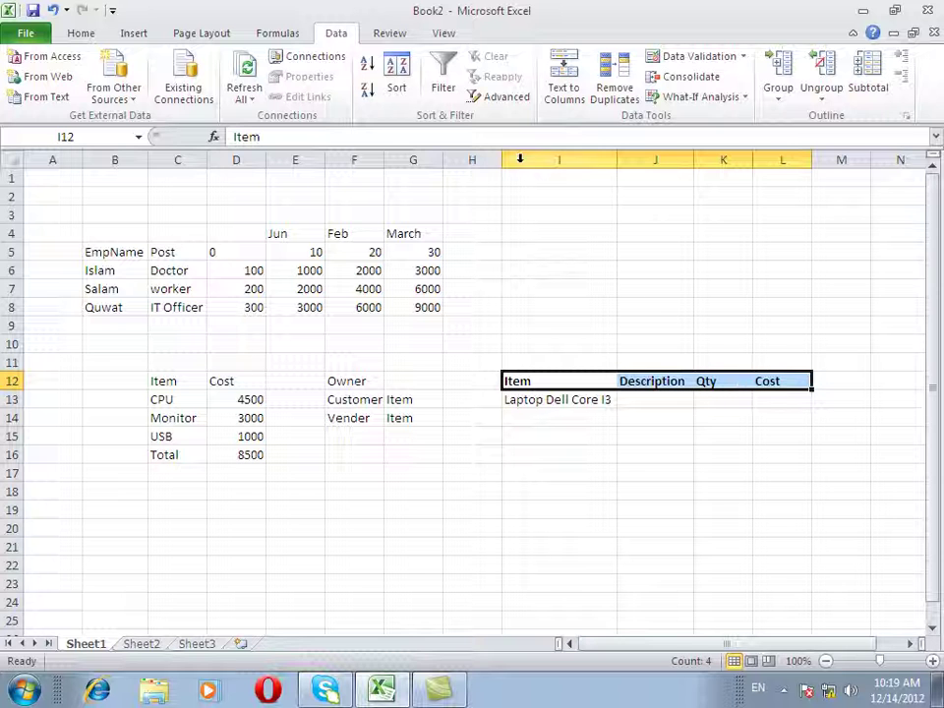
{"action": "left_click", "coordinate": [87, 34]}
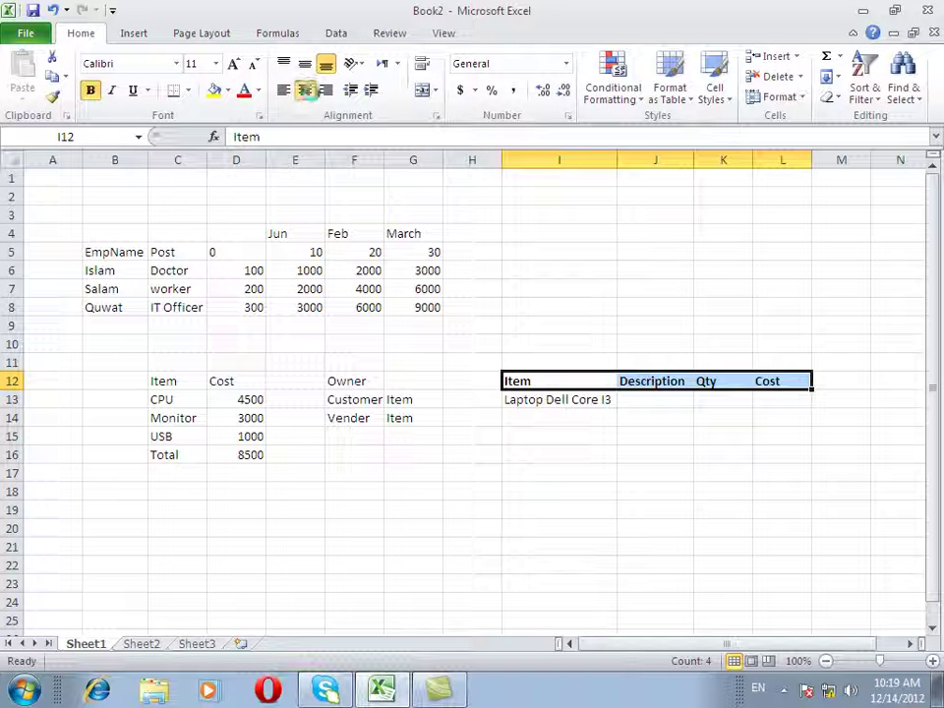
{"action": "left_click", "coordinate": [306, 91]}
Step: Select the data area I13:L19, then move to the laptop's Description cell J13
{"action": "mouse_move", "coordinate": [547, 405]}
{"action": "left_mouse_down"}
{"action": "mouse_move", "coordinate": [738, 439]}
{"action": "mouse_move", "coordinate": [779, 502]}
{"action": "left_mouse_up"}
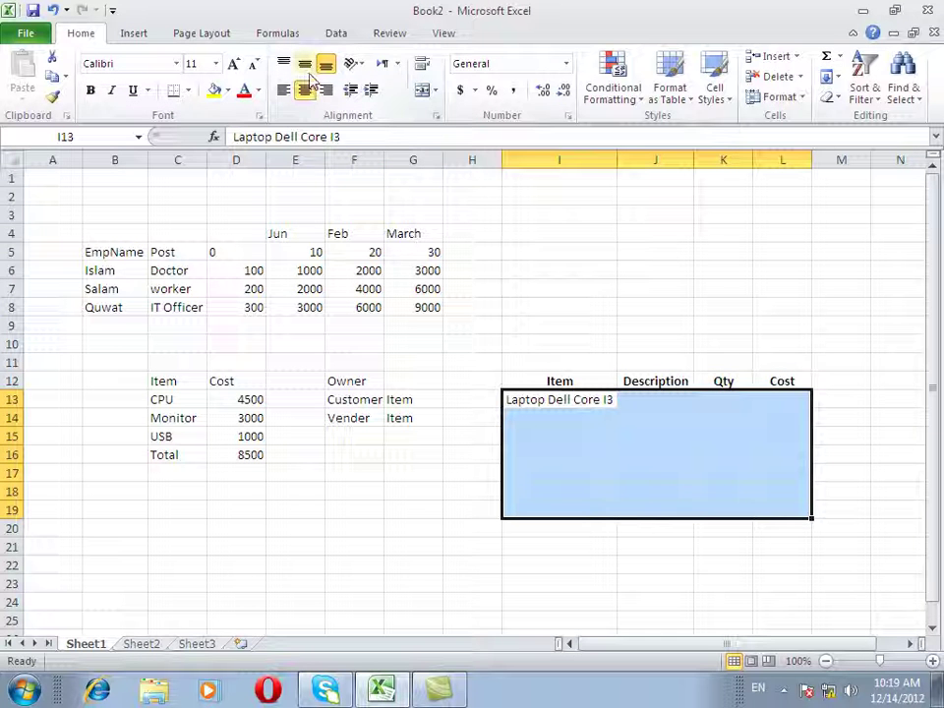
{"action": "left_click", "coordinate": [334, 33]}
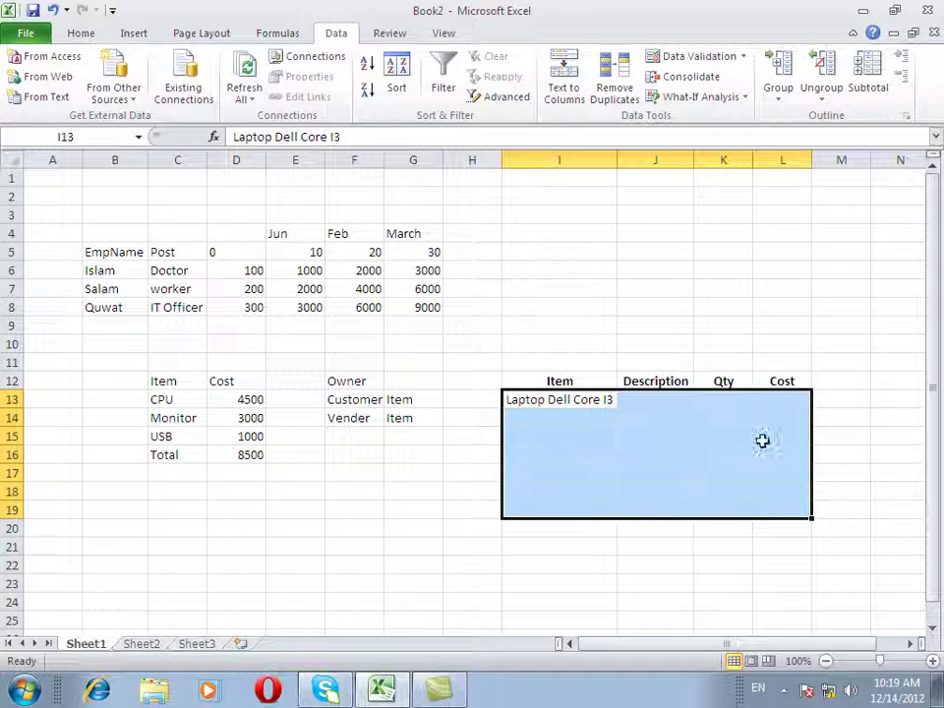
{"action": "left_click", "coordinate": [611, 400]}
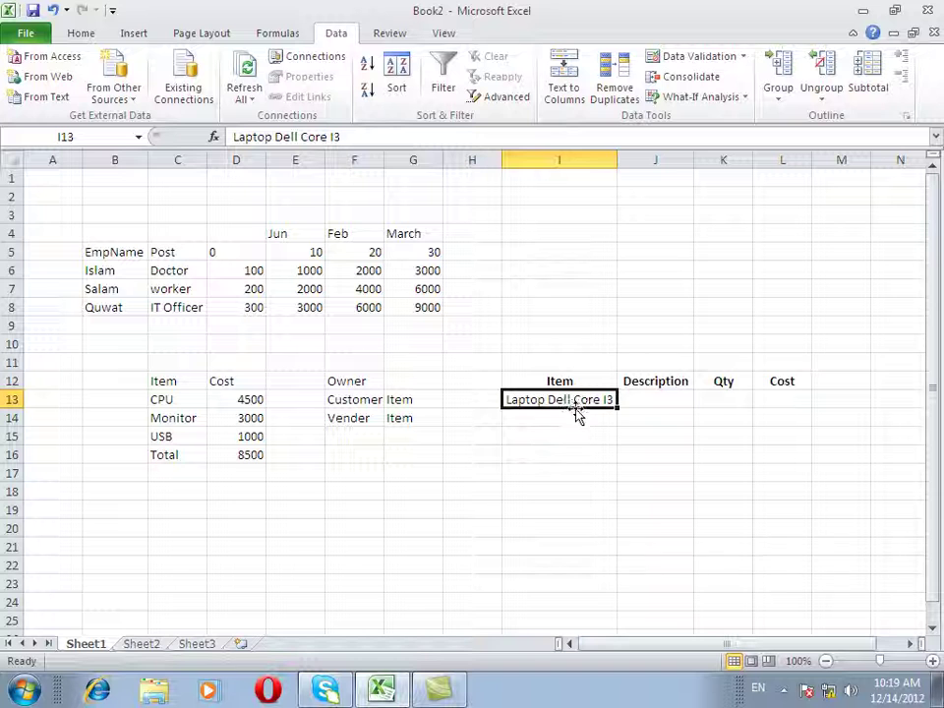
{"action": "left_click", "coordinate": [655, 401]}
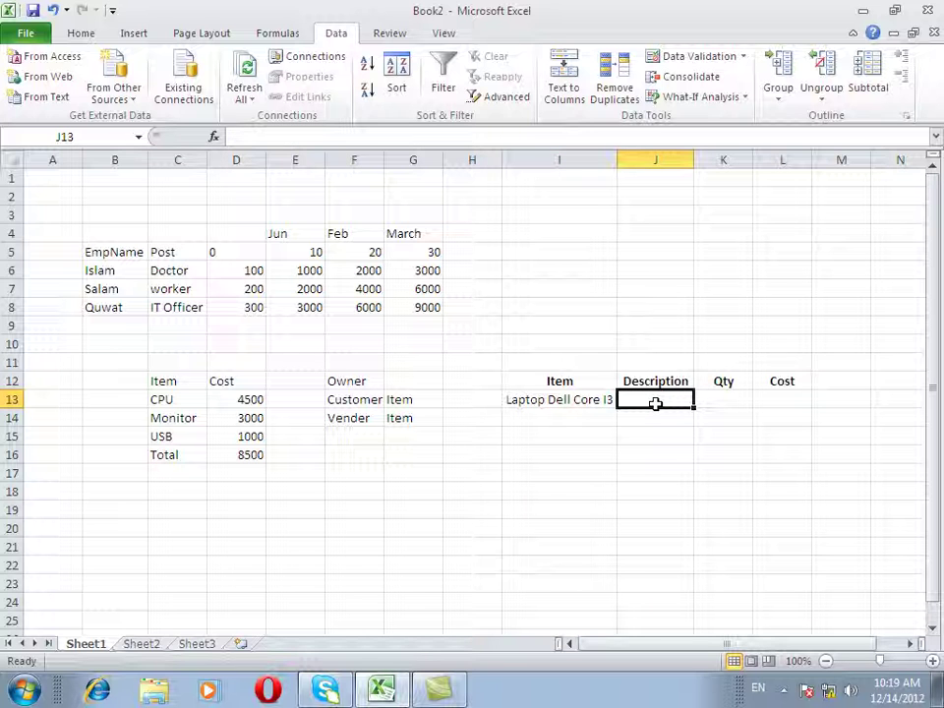
Step: Complete the laptop row with description 520 GB2.2, qty 1 and cost 18000
{"action": "type", "text": "520"}
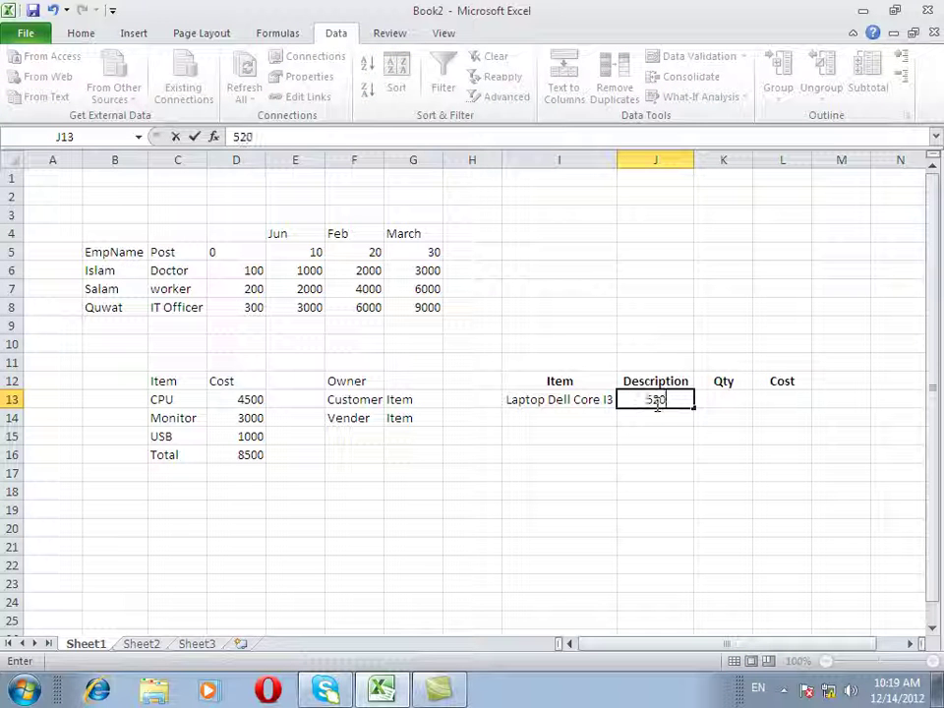
{"action": "type", "text": " GB"}
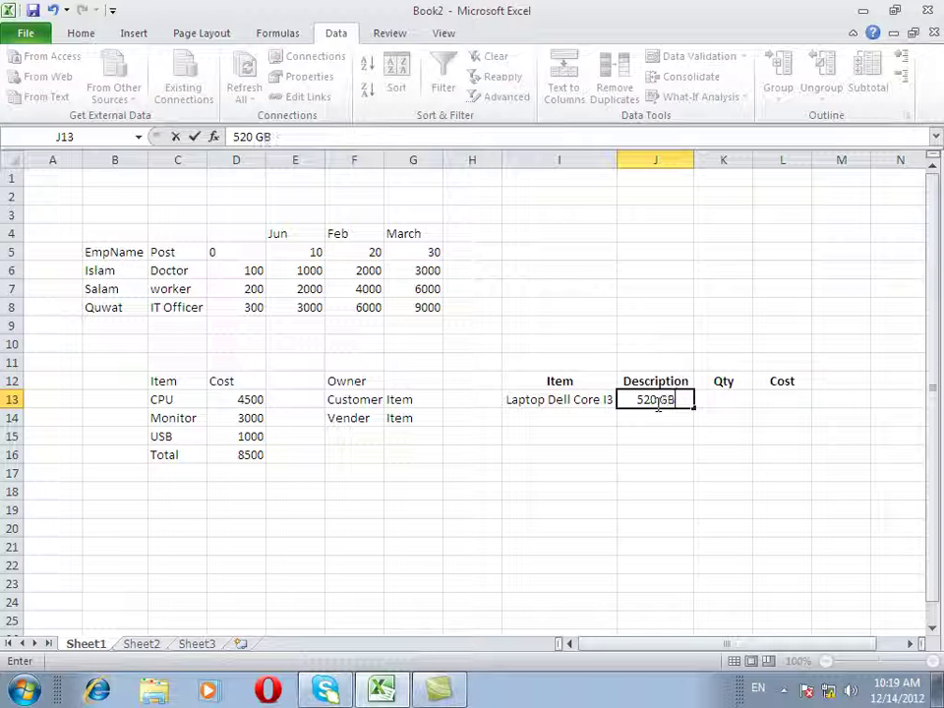
{"action": "type", "text": "2.2"}
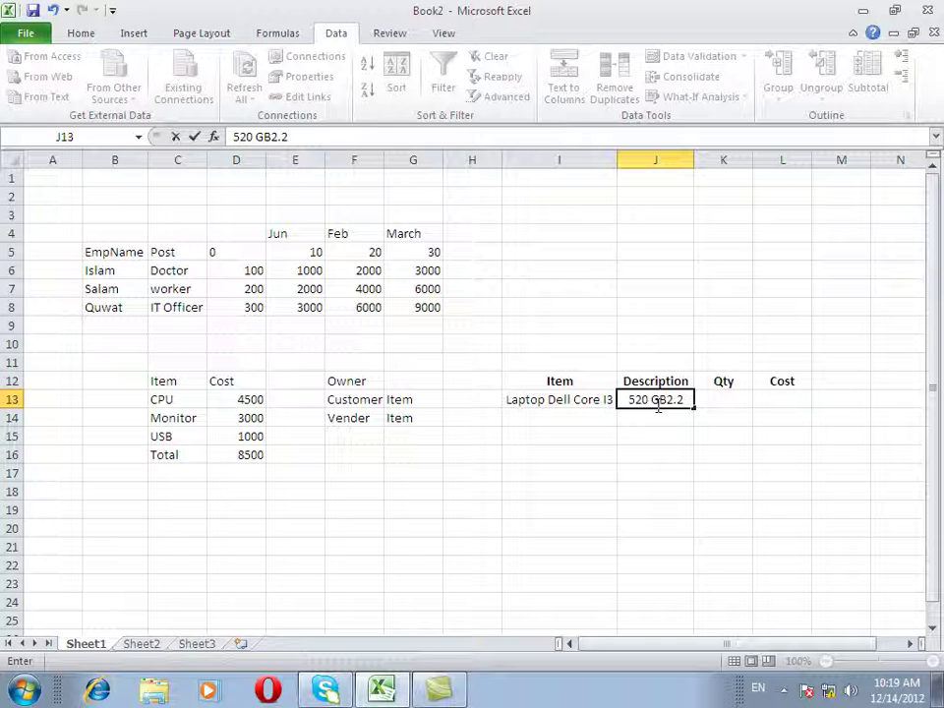
{"action": "key", "text": "Tab"}
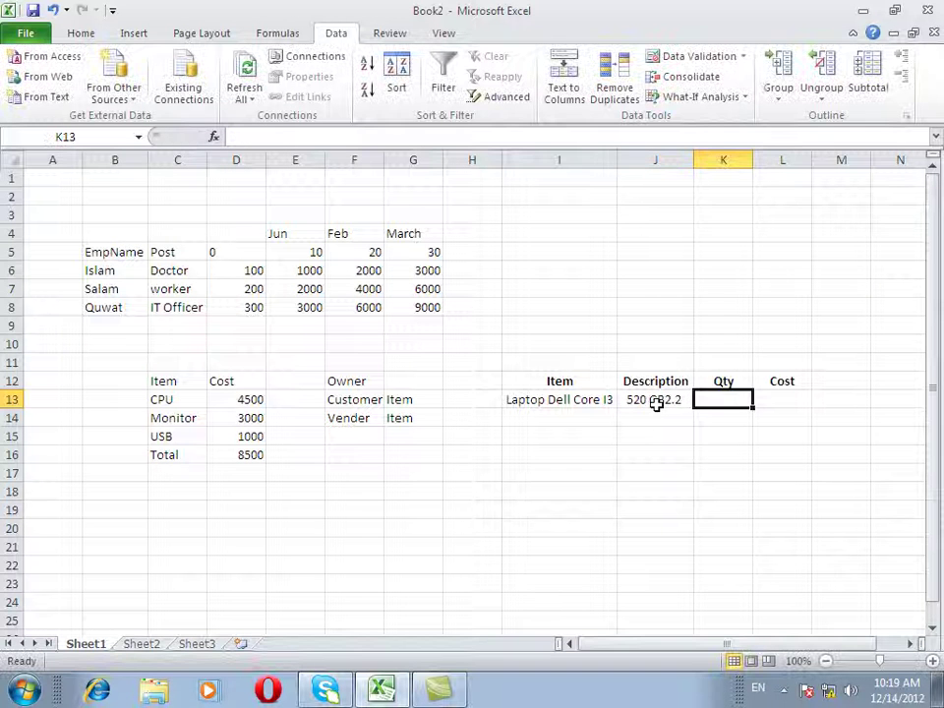
{"action": "type", "text": "'"}
{"action": "key", "text": "Tab"}
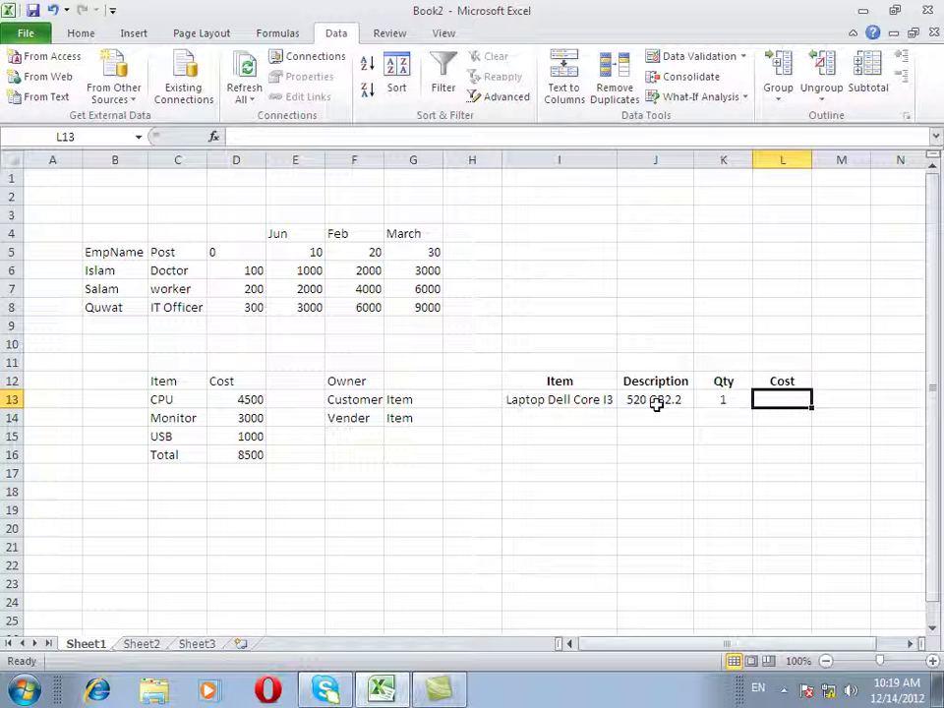
{"action": "type", "text": "18000"}
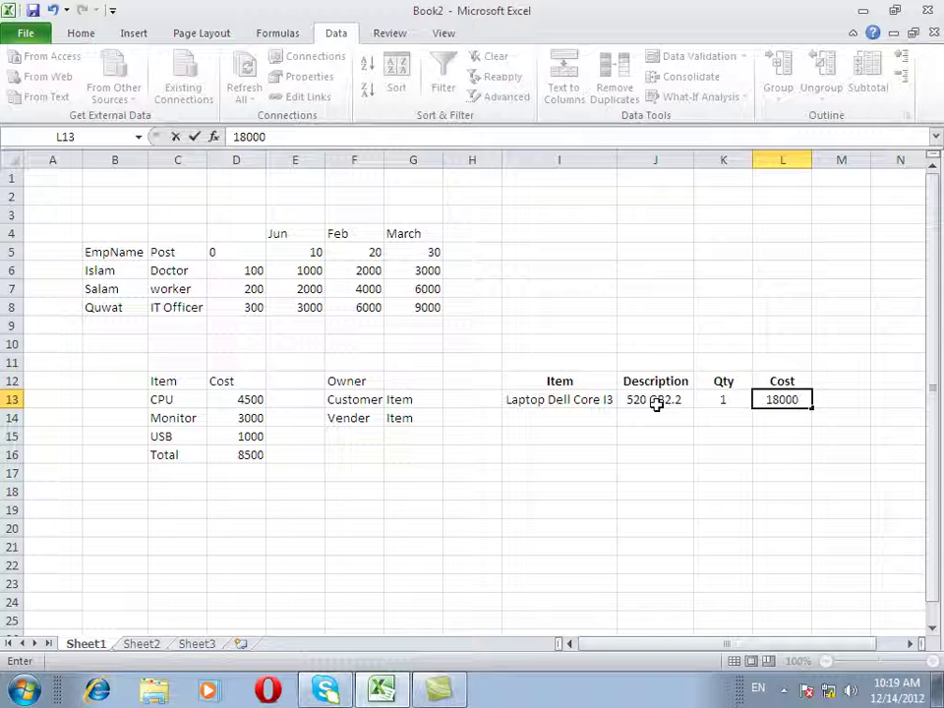
{"action": "key", "text": "Return"}
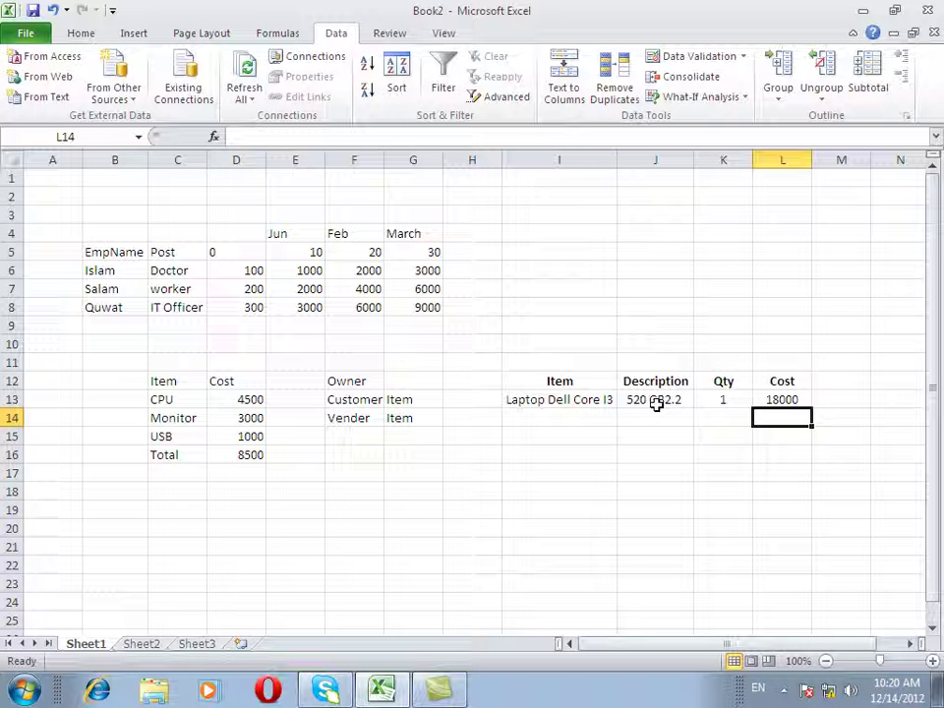
Step: Enter CPU Intel Pentium 4 as the item name in I14
{"action": "key", "text": "Left"}
{"action": "key", "text": "Left"}
{"action": "key", "text": "Left"}
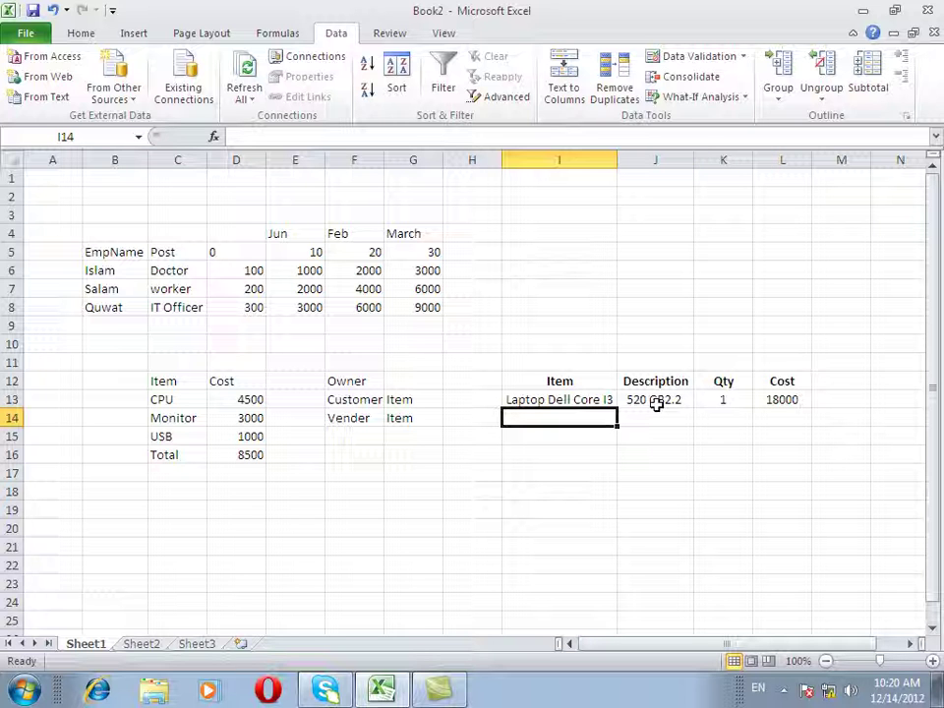
{"action": "type", "text": "CPU Intel"}
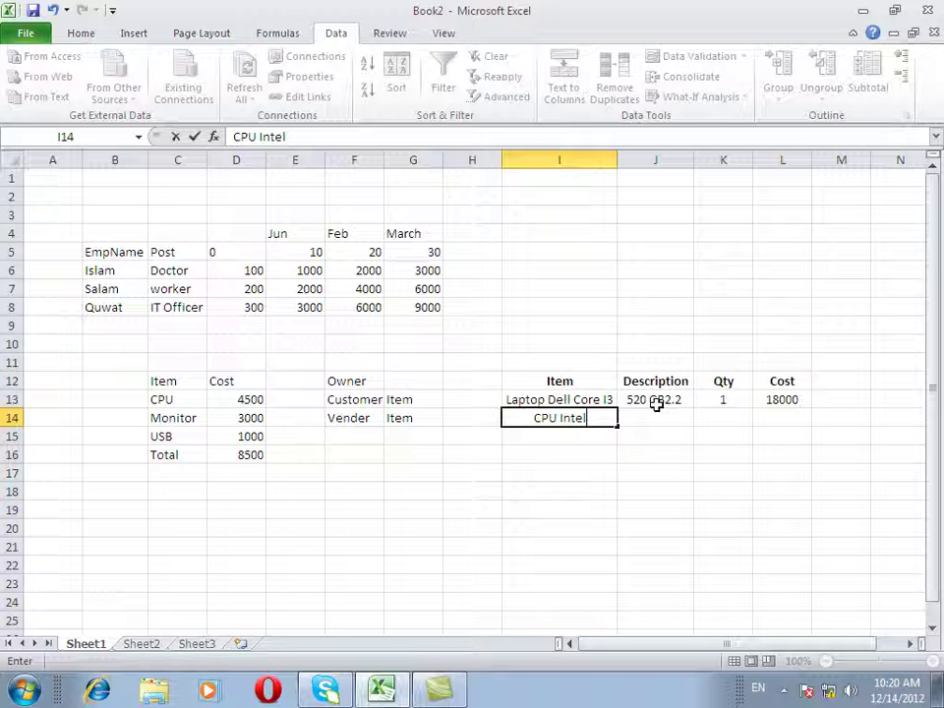
{"action": "key", "text": "Tab"}
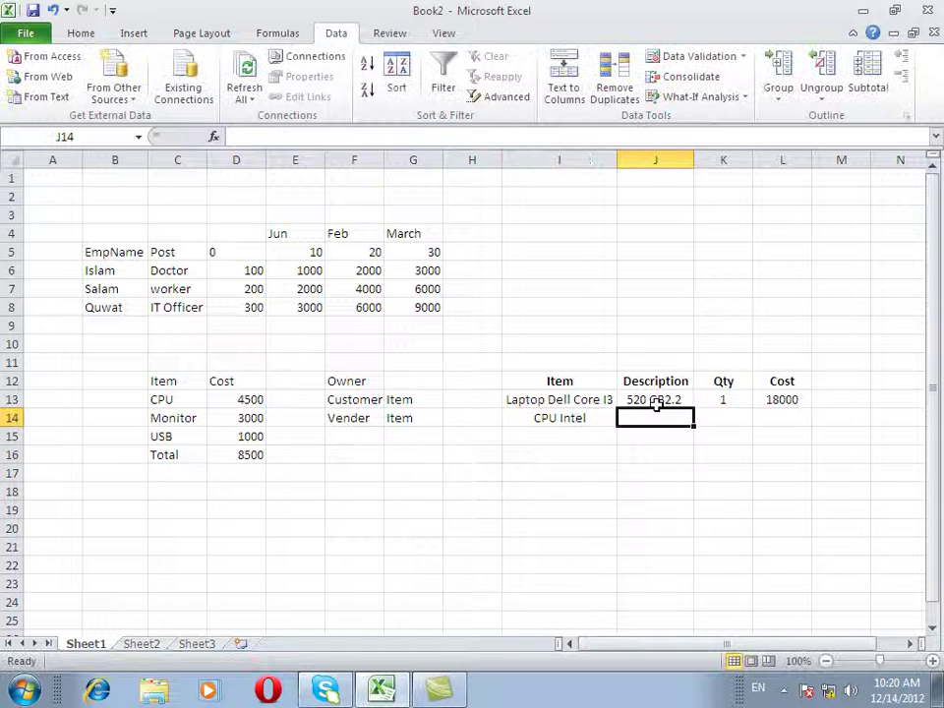
{"action": "type", "text": "Pentium 4"}
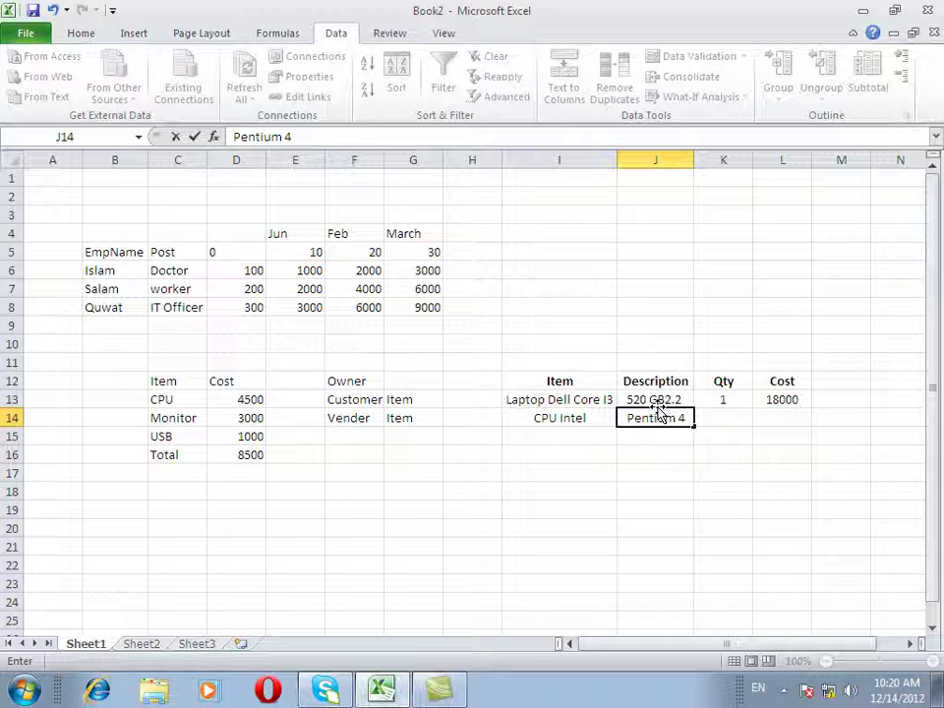
{"action": "key", "text": "Return"}
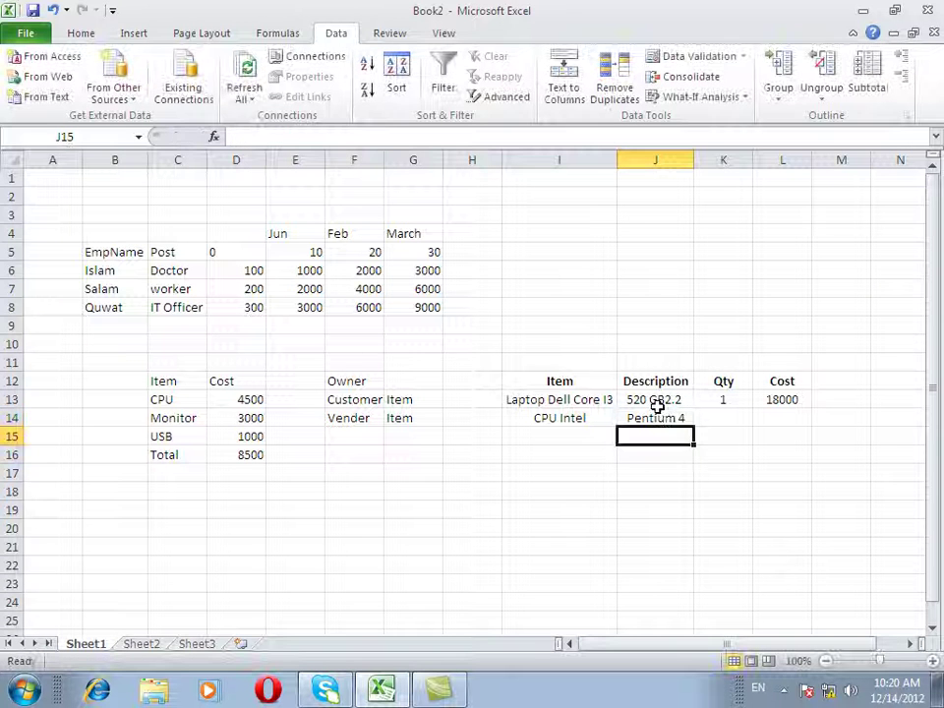
{"action": "key", "text": "Up"}
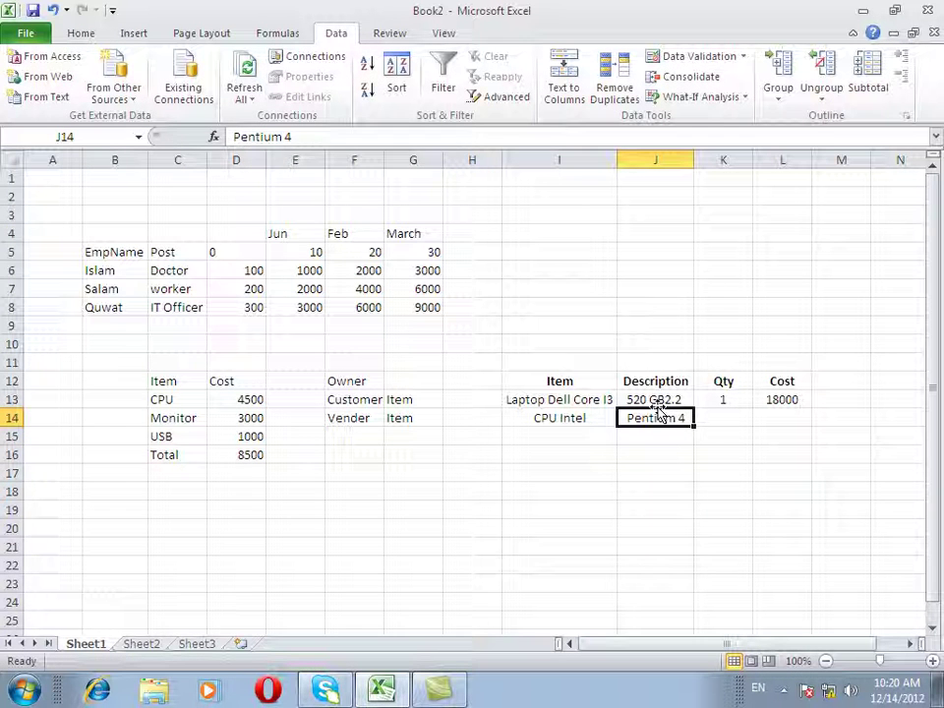
{"action": "key", "text": "Left"}
{"action": "key", "text": "F2"}
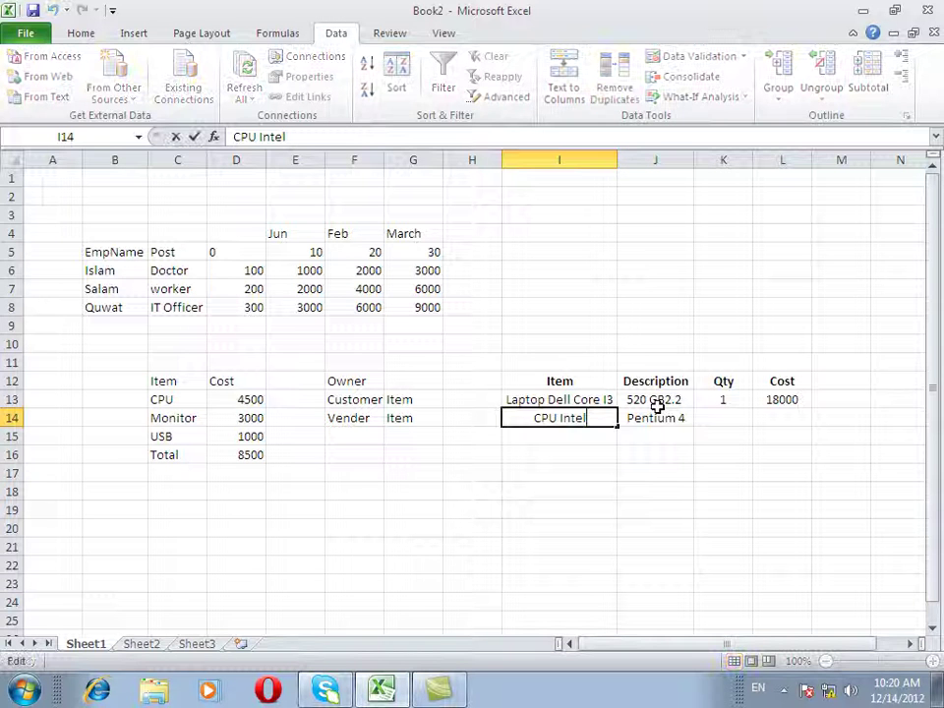
{"action": "type", "text": " Pentium 4"}
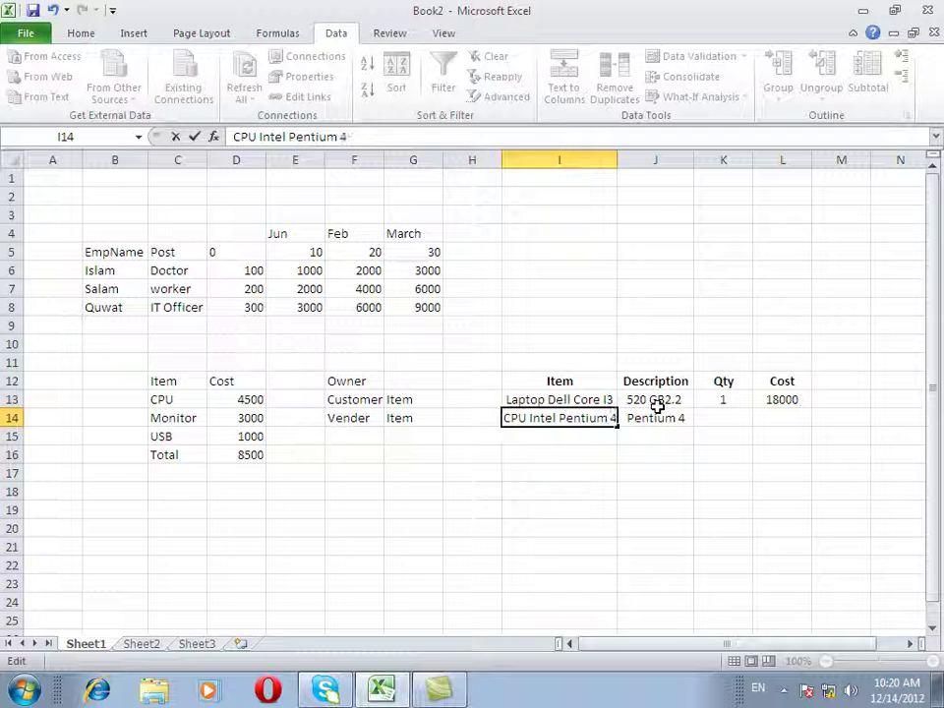
{"action": "key", "text": "Return"}
Step: Set the CPU row's description to 1GB 3.000
{"action": "left_click", "coordinate": [657, 418]}
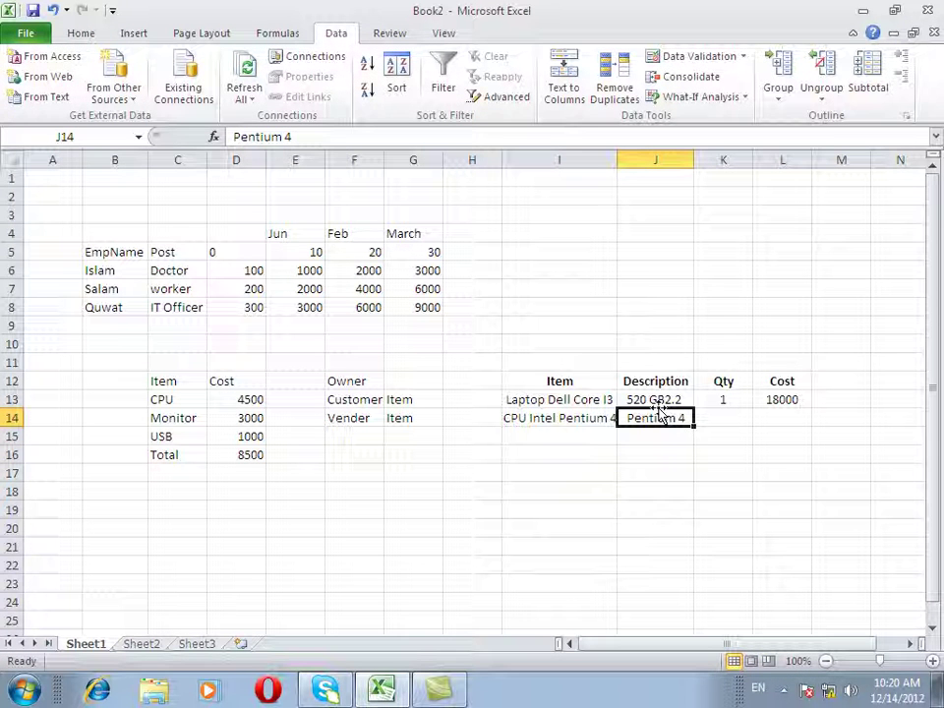
{"action": "type", "text": "Ram"}
{"action": "key", "text": "BackSpace"}
{"action": "key", "text": "BackSpace"}
{"action": "key", "text": "BackSpace"}
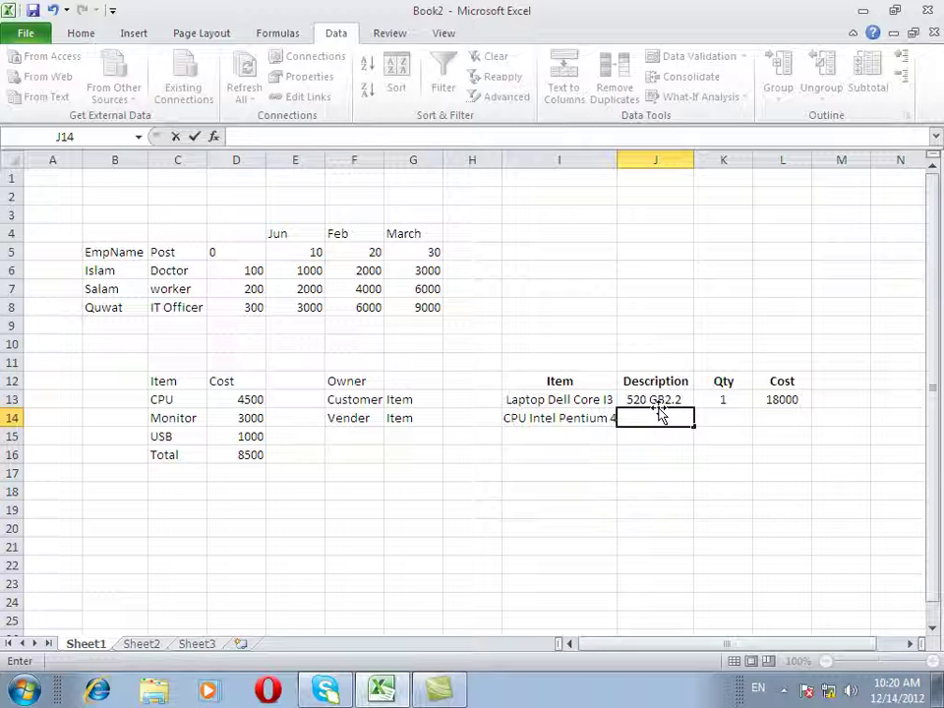
{"action": "type", "text": "1GB"}
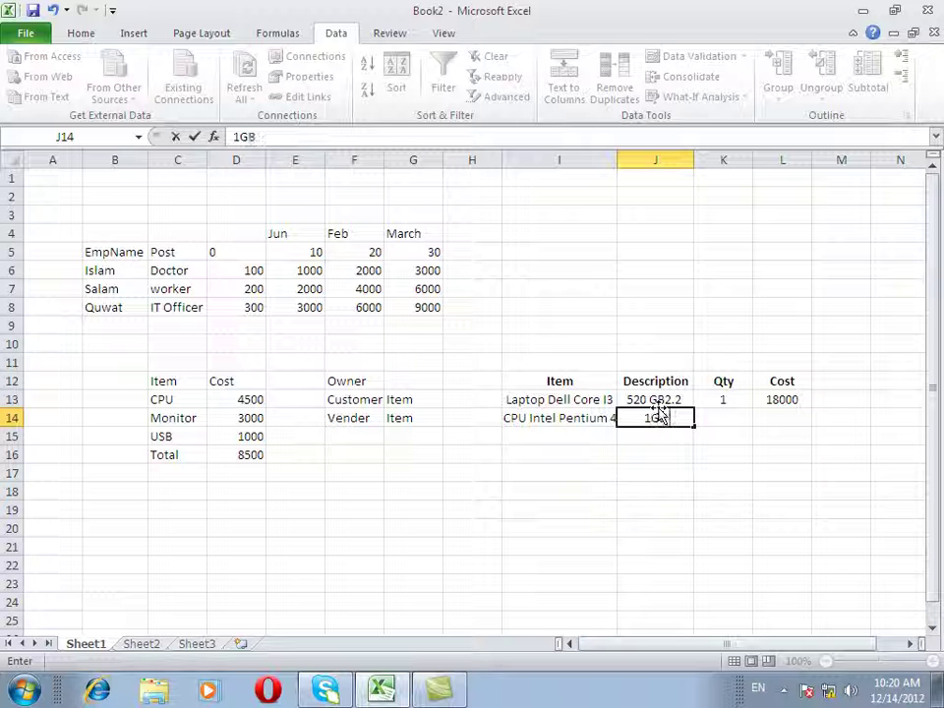
{"action": "type", "text": " 3001"}
{"action": "key", "text": "BackSpace"}
{"action": "key", "text": "BackSpace"}
{"action": "key", "text": "BackSpace"}
{"action": "key", "text": "BackSpace"}
{"action": "type", "text": "2.000"}
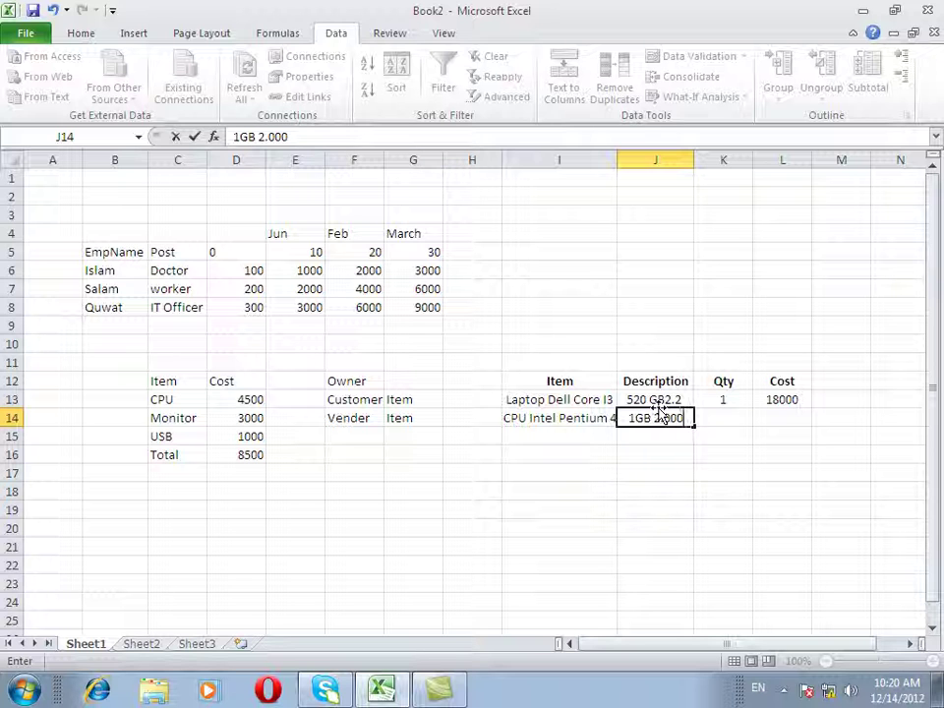
{"action": "key", "text": "Left"}
{"action": "key", "text": "Left"}
{"action": "key", "text": "Right"}
{"action": "key", "text": "Right"}
{"action": "key", "text": "F2"}
{"action": "key", "text": "Left"}
{"action": "key", "text": "Left"}
{"action": "key", "text": "Left"}
{"action": "key", "text": "BackSpace"}
{"action": "type", "text": "3"}
{"action": "key", "text": "Return"}
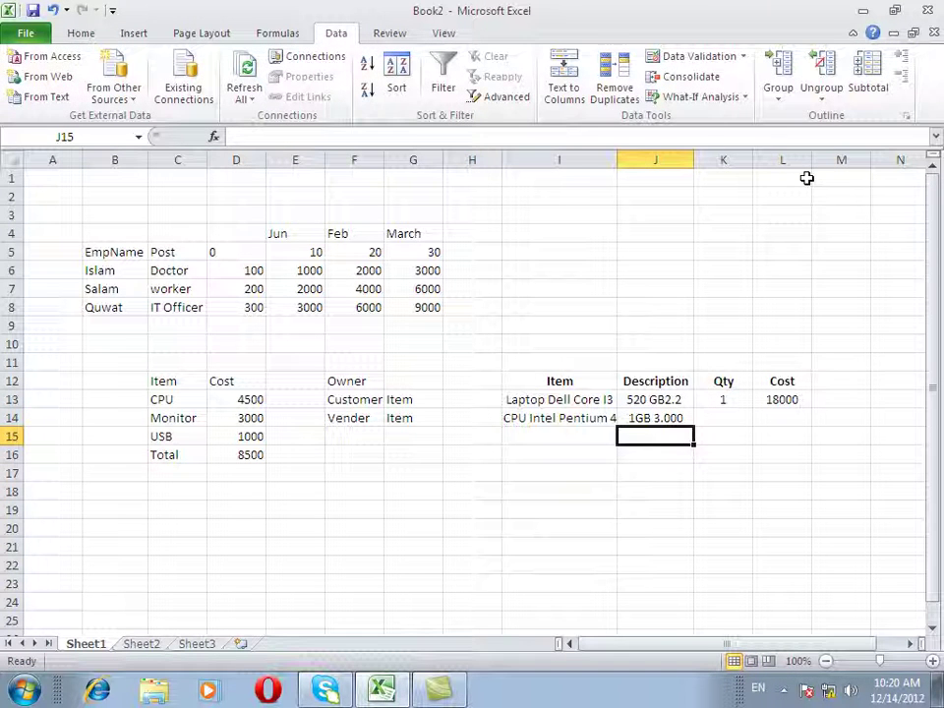
Step: Give the CPU row qty 1 and cost 2500
{"action": "left_click", "coordinate": [716, 418]}
{"action": "type", "text": "1"}
{"action": "left_click", "coordinate": [771, 417]}
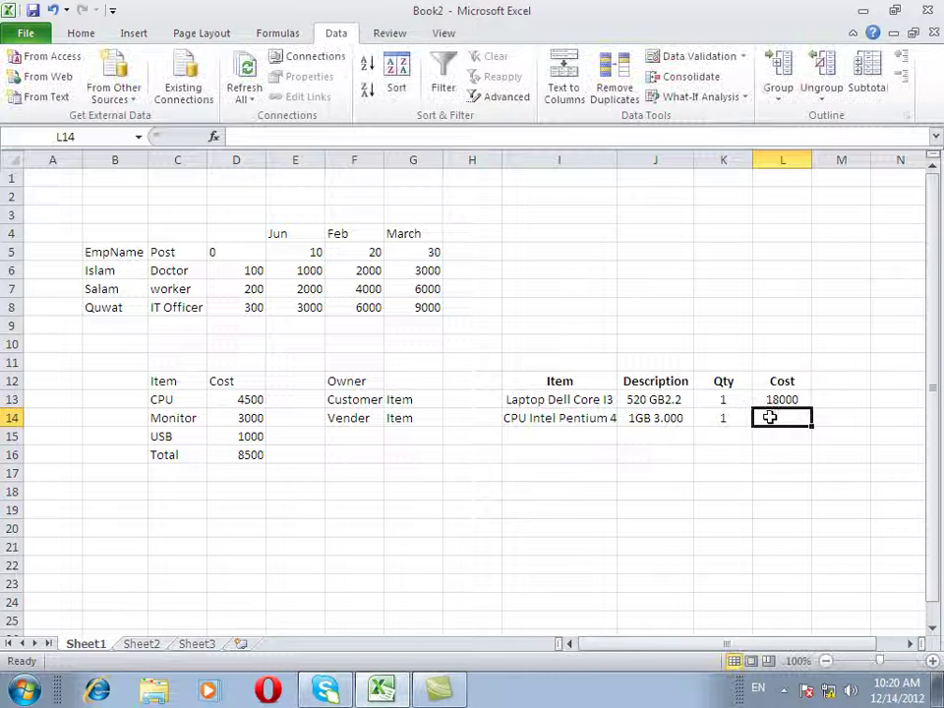
{"action": "type", "text": "2500"}
{"action": "key", "text": "Return"}
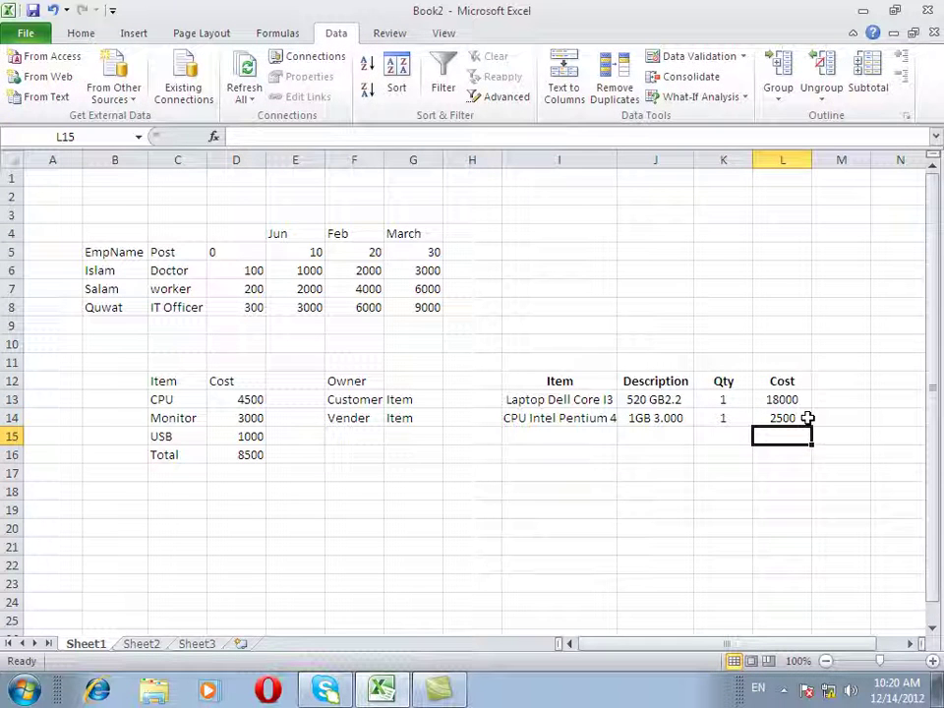
{"action": "key", "text": "Left"}
{"action": "key", "text": "Left"}
{"action": "key", "text": "Left"}
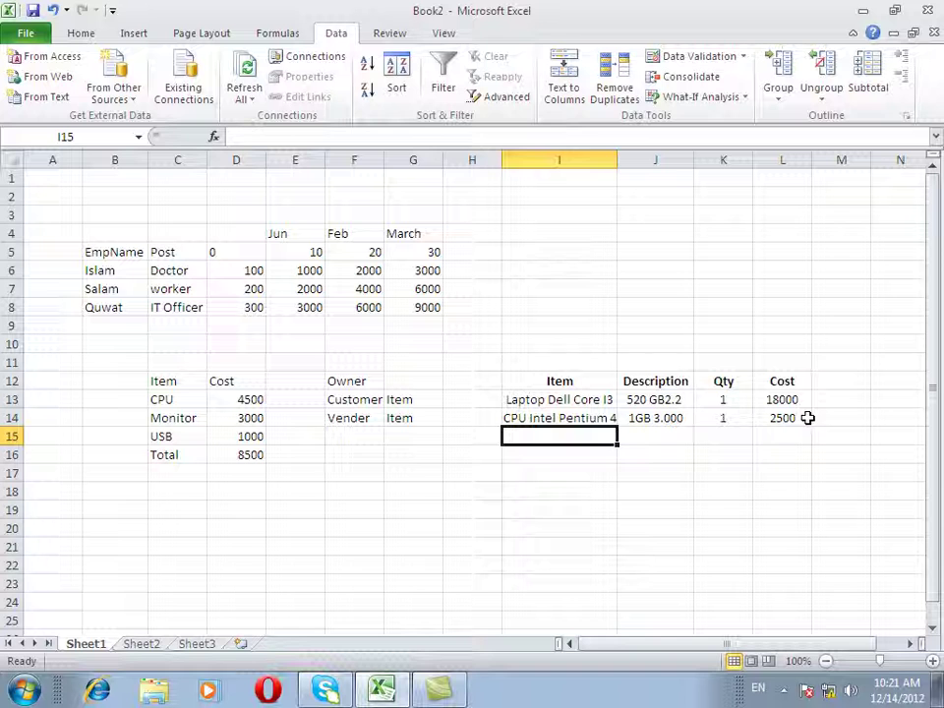
{"action": "type", "text": "USB"}
{"action": "key", "text": "BackSpace"}
{"action": "key", "text": "BackSpace"}
{"action": "key", "text": "BackSpace"}
{"action": "type", "text": "Hard"}
{"action": "type", "text": "disk"}
{"action": "type", "text": " E"}
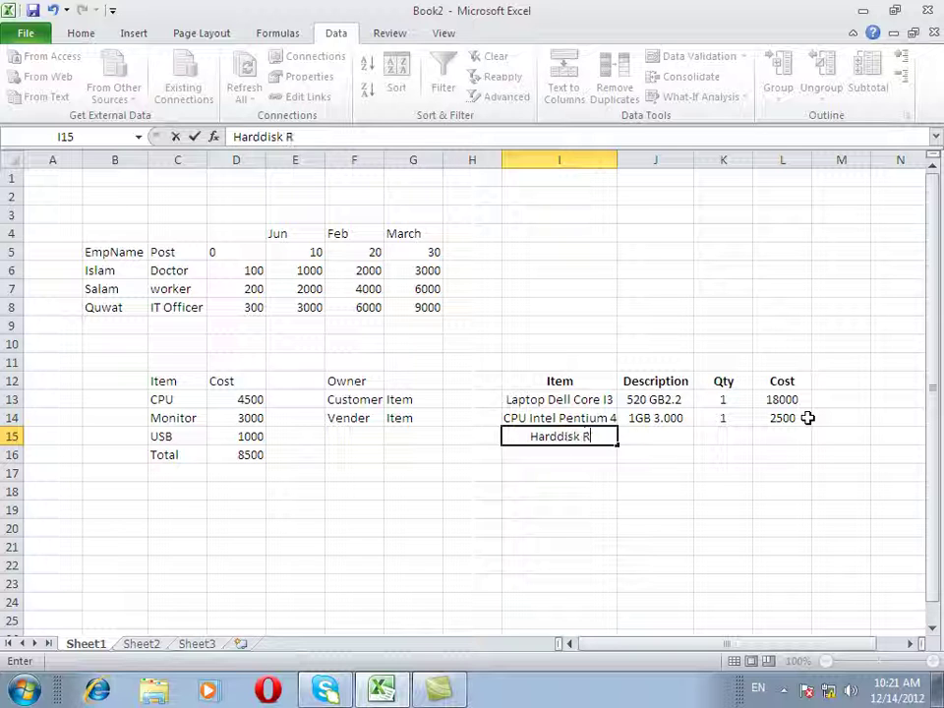
{"action": "type", "text": "xternal"}
{"action": "key", "text": "Return"}
{"action": "key", "text": "Up"}
{"action": "key", "text": "Right"}
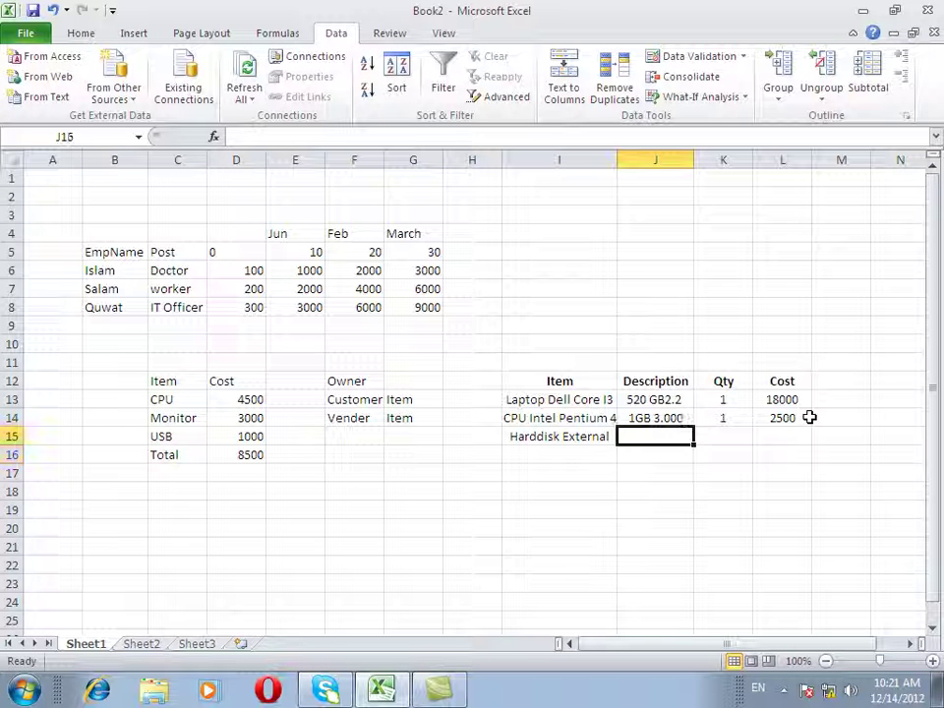
{"action": "type", "text": "10"}
{"action": "key", "text": "BackSpace"}
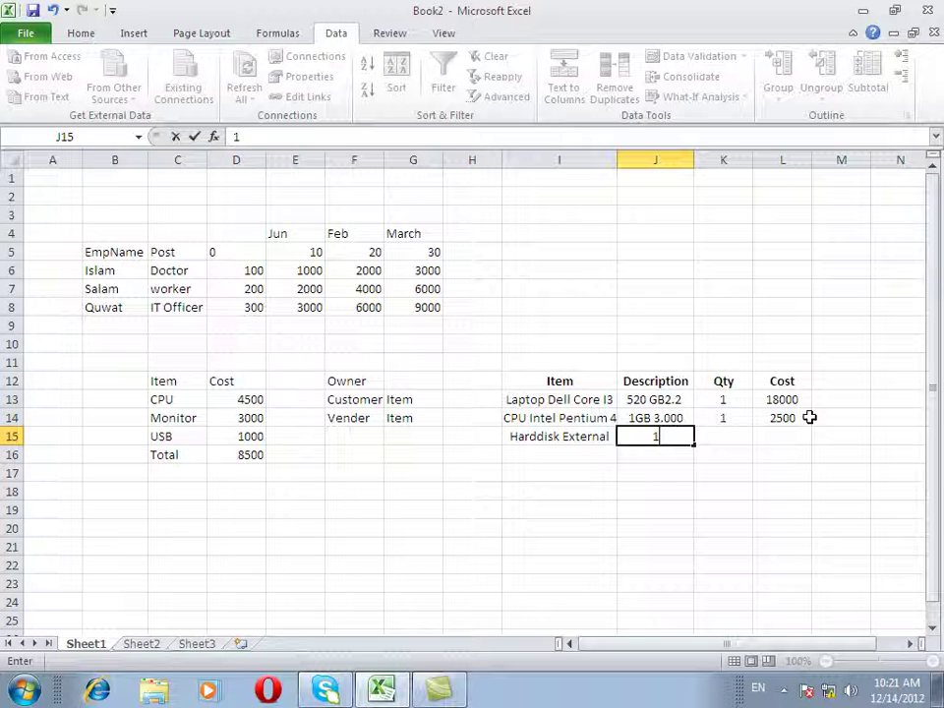
{"action": "type", "text": "G"}
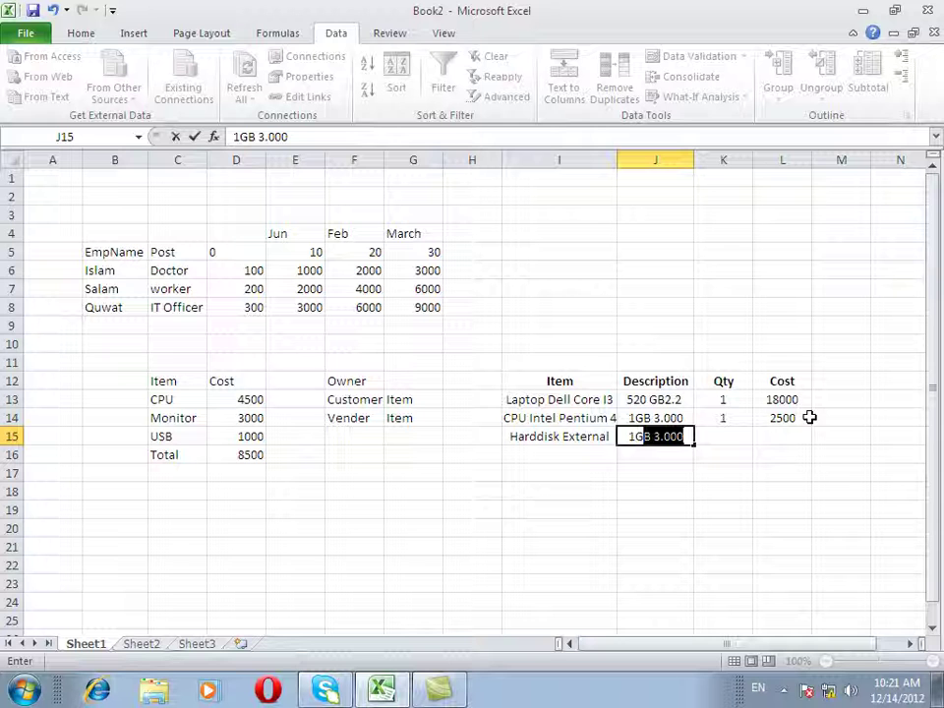
{"action": "key", "text": "BackSpace"}
{"action": "key", "text": "BackSpace"}
{"action": "type", "text": "TB"}
{"action": "key", "text": "Tab"}
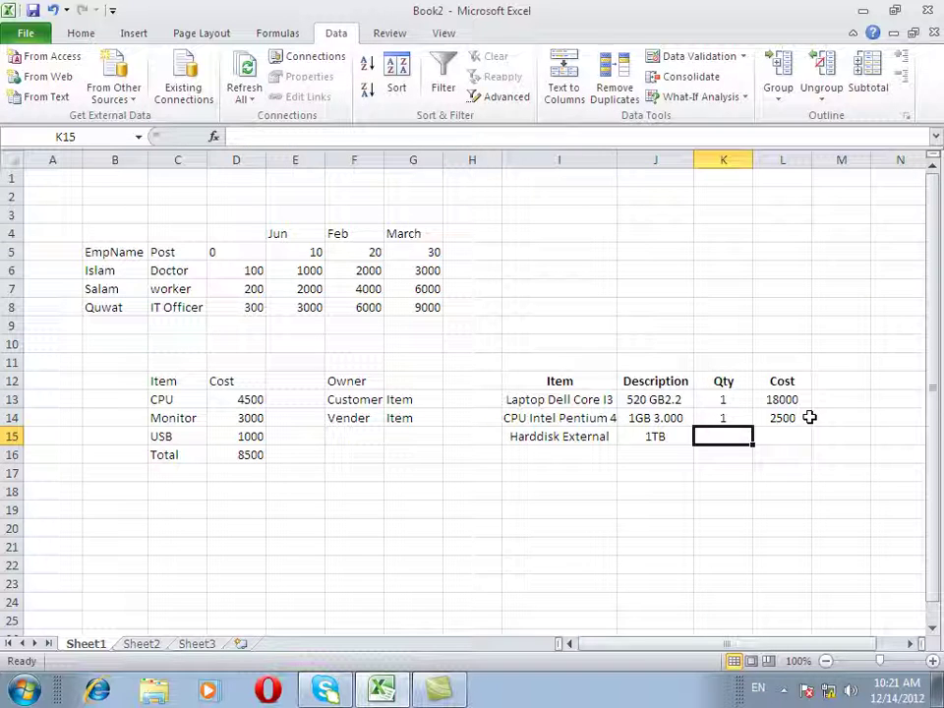
{"action": "type", "text": "1"}
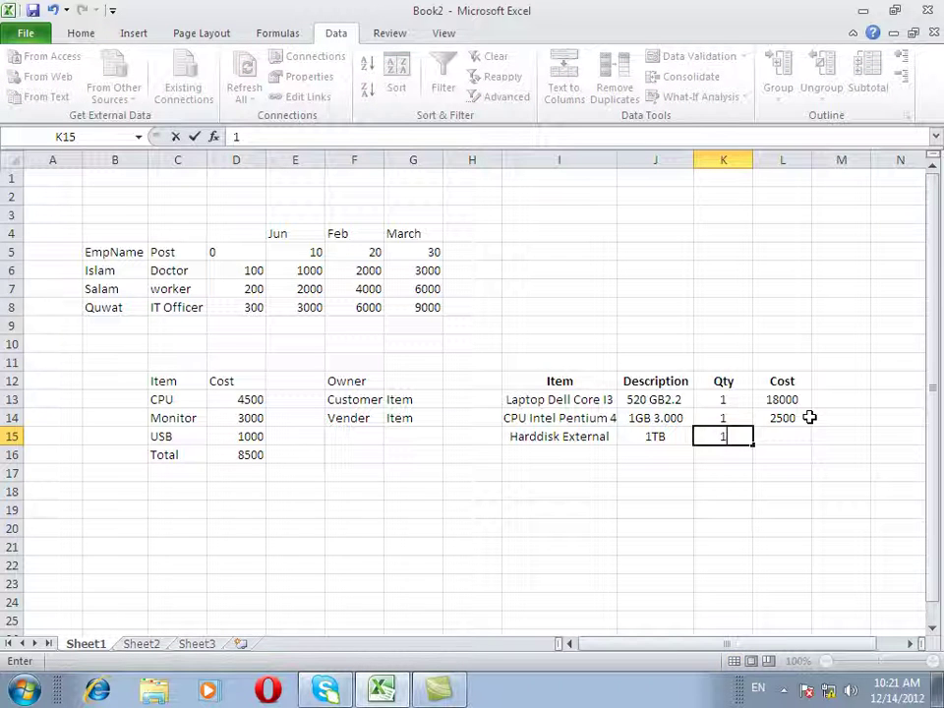
{"action": "key", "text": "Tab"}
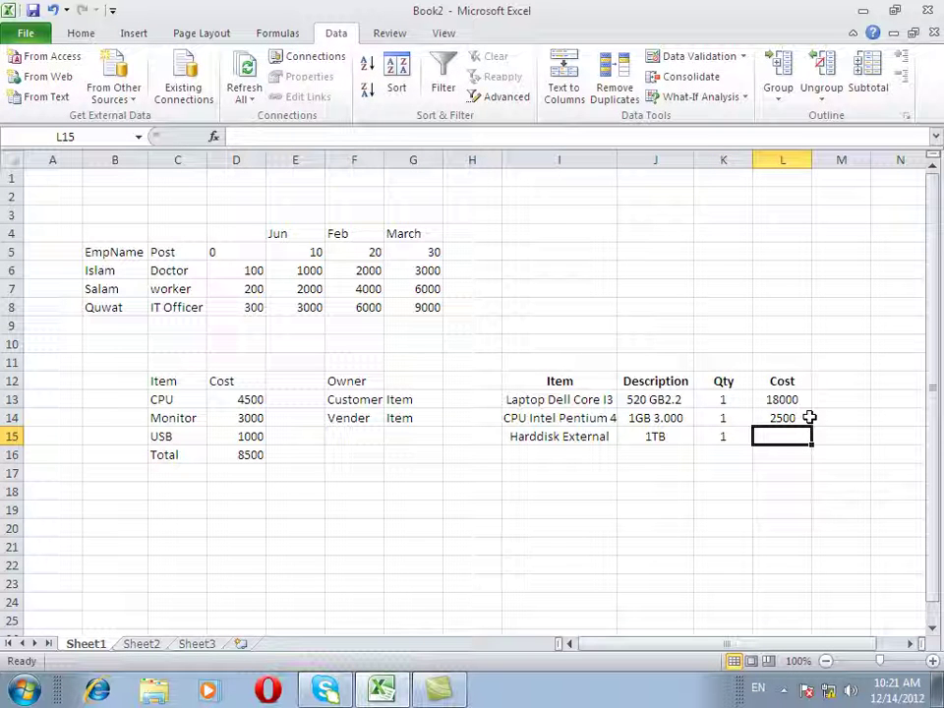
{"action": "type", "text": "300"}
{"action": "key", "text": "BackSpace"}
{"action": "key", "text": "BackSpace"}
{"action": "key", "text": "BackSpace"}
{"action": "type", "text": "5000"}
{"action": "key", "text": "BackSpace"}
{"action": "key", "text": "Return"}
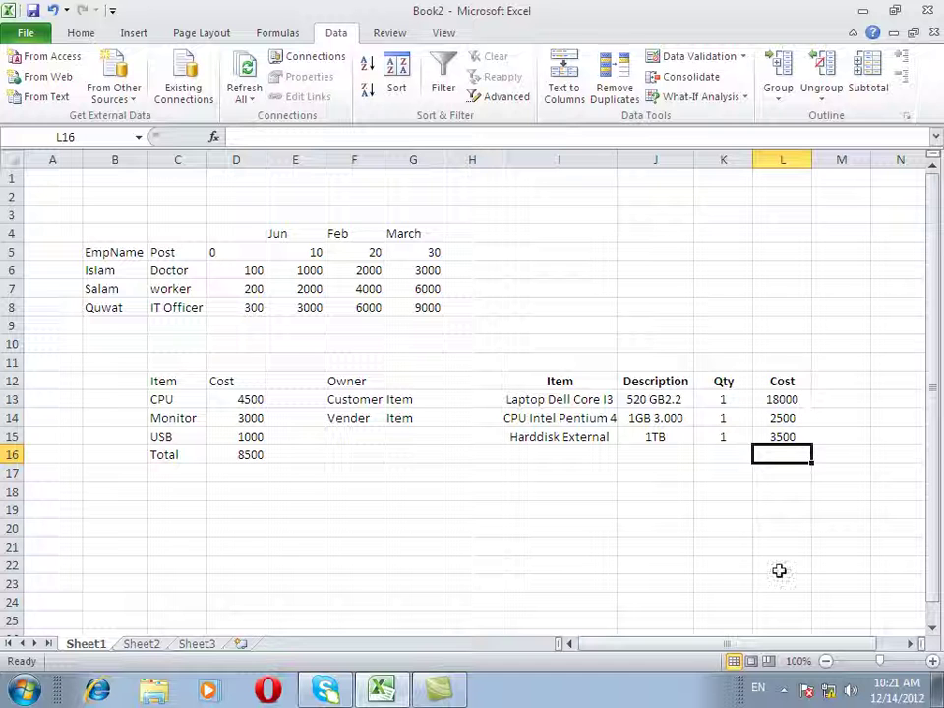
Step: Select I12:L15 and add a named shopkeeper scenario with those changing cells in Scenario Manager
{"action": "left_click_drag", "start_coordinate": [780, 436], "coordinate": [596, 390]}
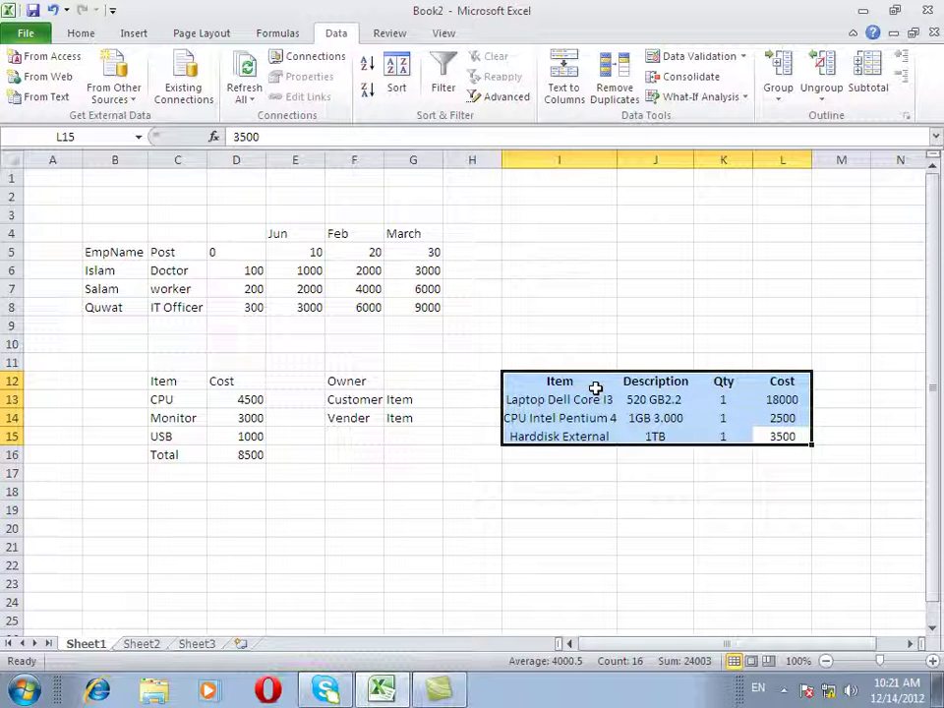
{"action": "left_click", "coordinate": [704, 98]}
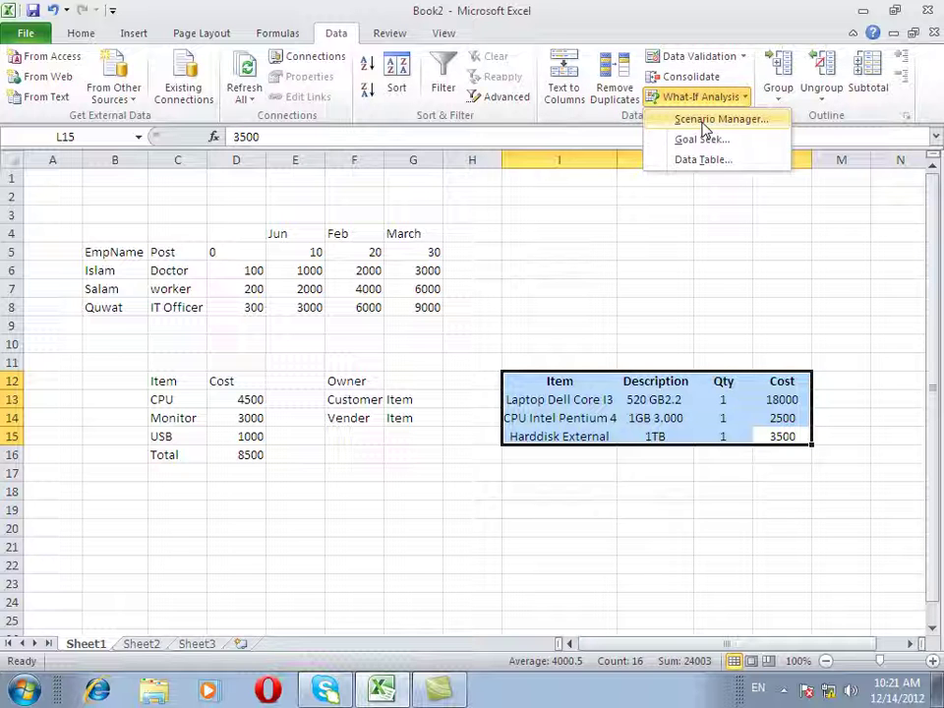
{"action": "left_click", "coordinate": [705, 121]}
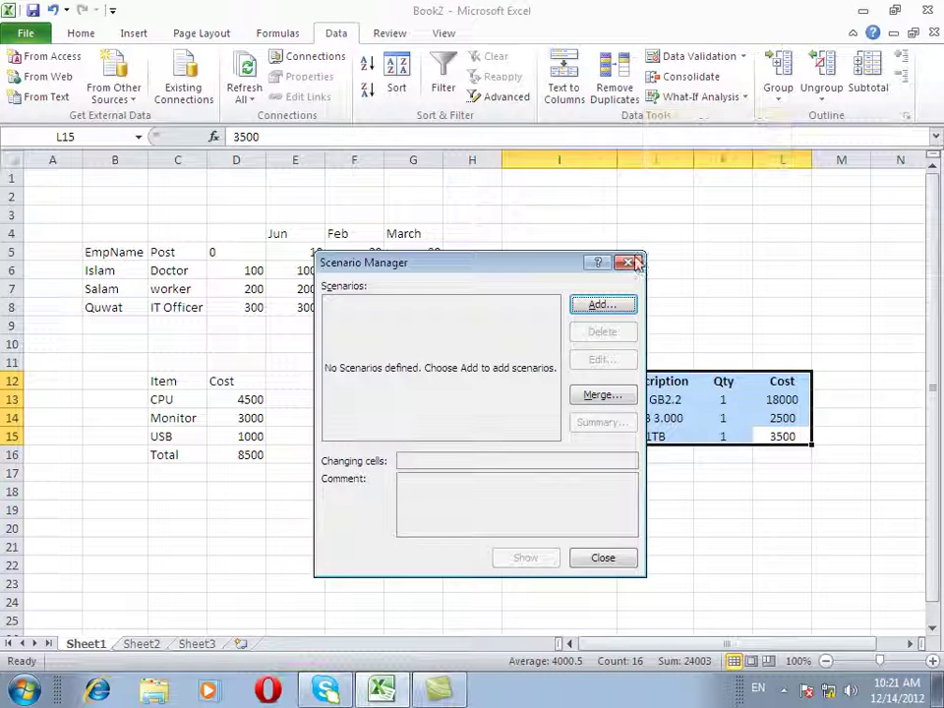
{"action": "left_click", "coordinate": [607, 305]}
{"action": "mouse_move", "coordinate": [519, 282]}
{"action": "left_mouse_down"}
{"action": "mouse_move", "coordinate": [382, 217]}
{"action": "mouse_move", "coordinate": [335, 163]}
{"action": "left_mouse_up"}
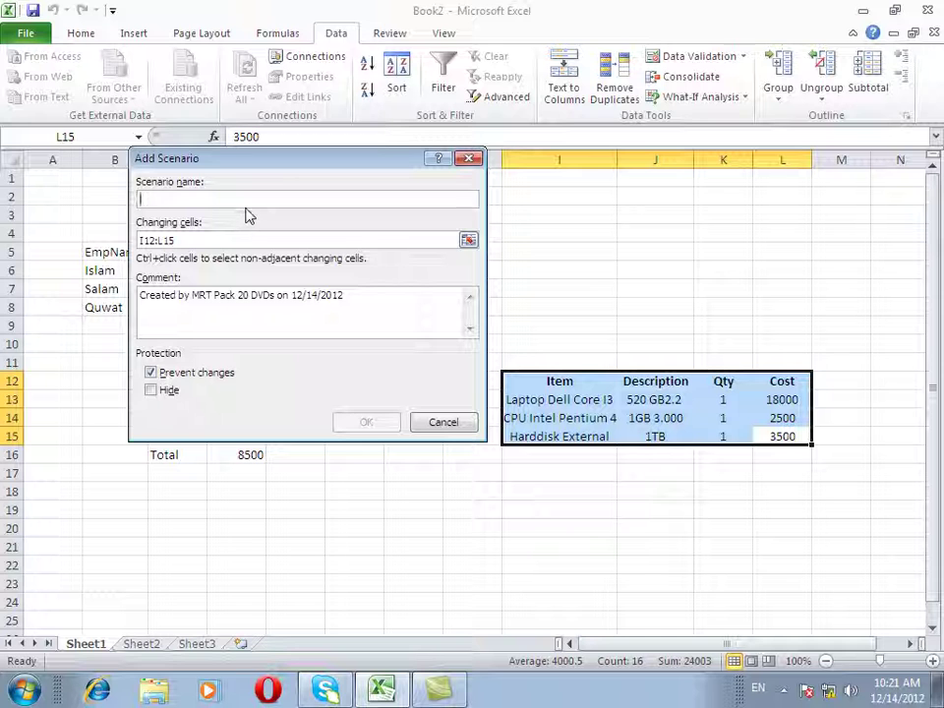
{"action": "type", "text": "Halim Sha"}
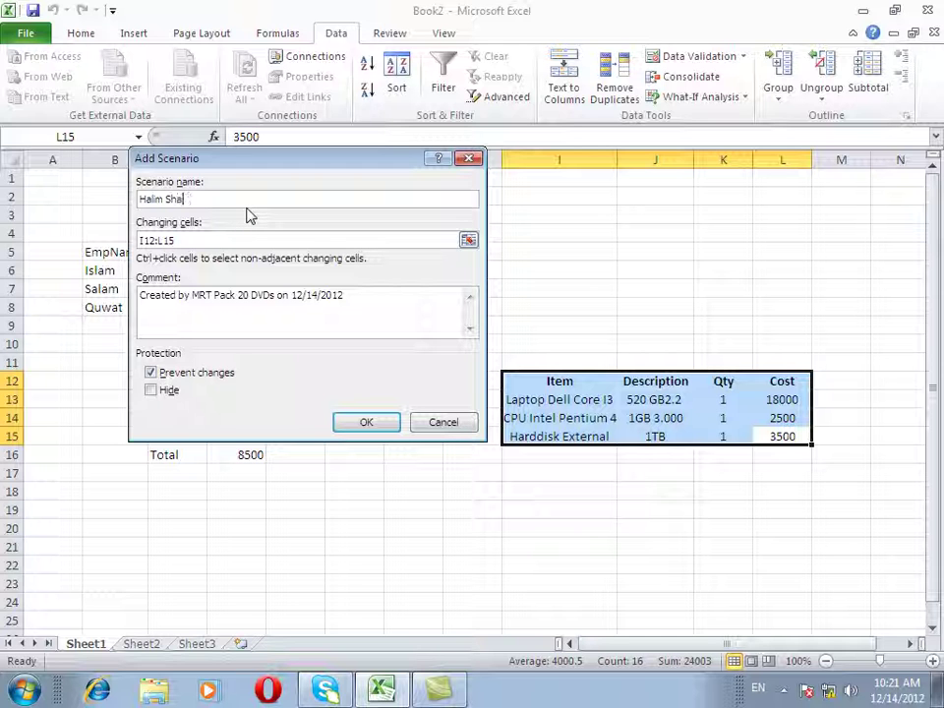
{"action": "type", "text": "p"}
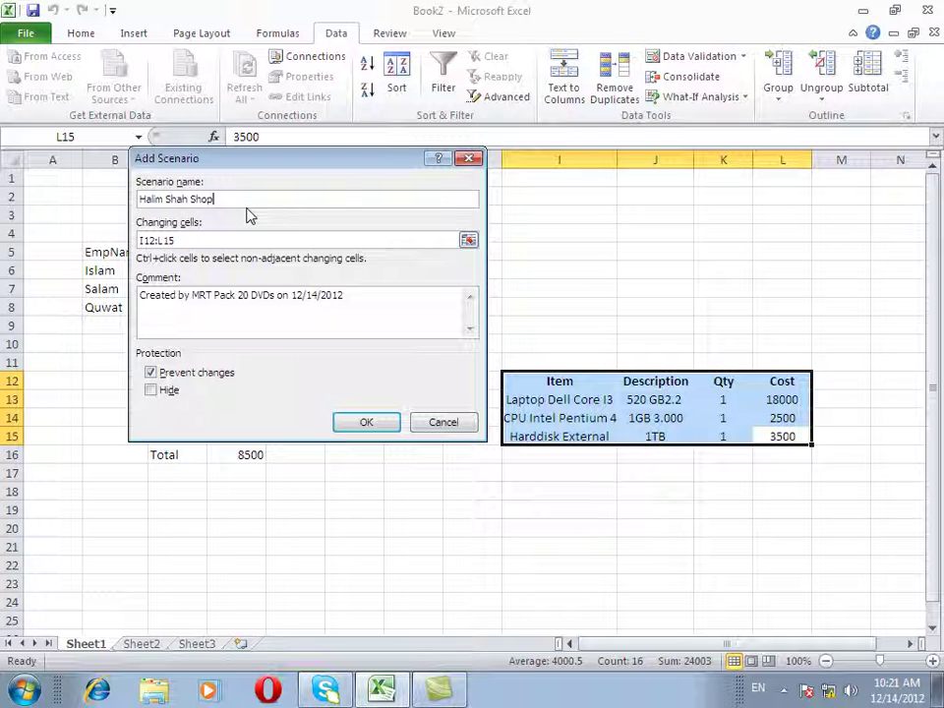
{"action": "type", "text": "eeper"}
{"action": "key", "text": "Tab"}
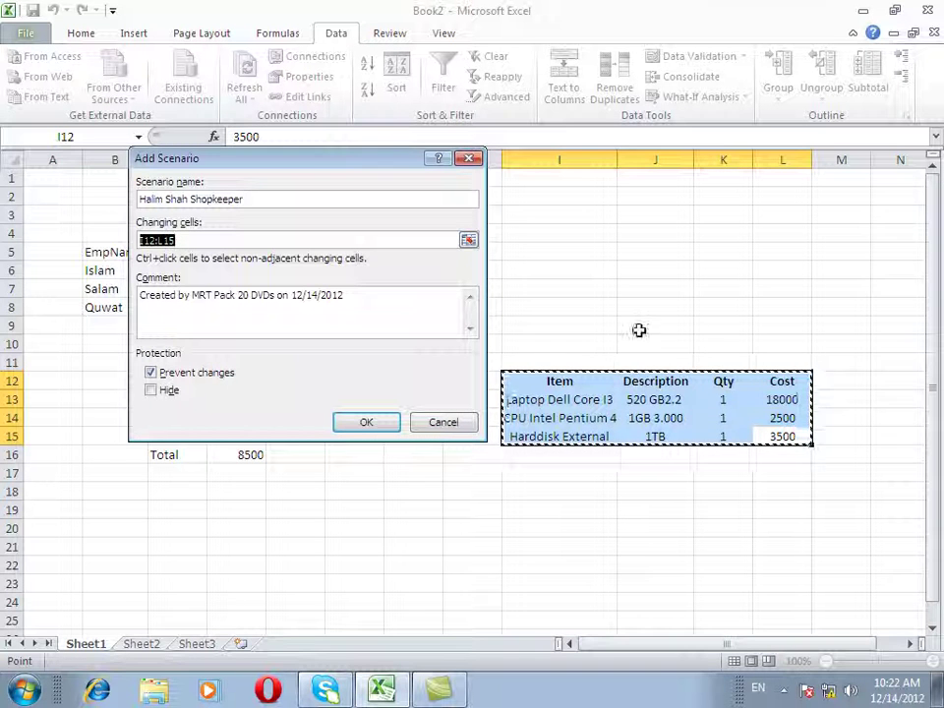
{"action": "mouse_move", "coordinate": [390, 291]}
{"action": "left_mouse_down"}
{"action": "mouse_move", "coordinate": [311, 308]}
{"action": "mouse_move", "coordinate": [140, 305]}
{"action": "left_mouse_up"}
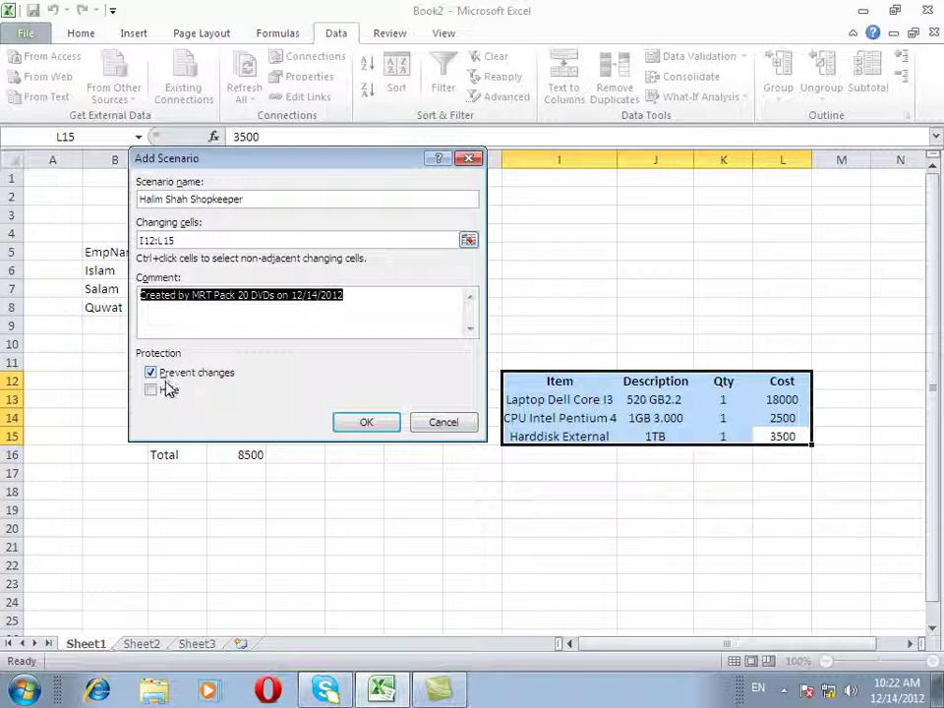
{"action": "left_click", "coordinate": [362, 422]}
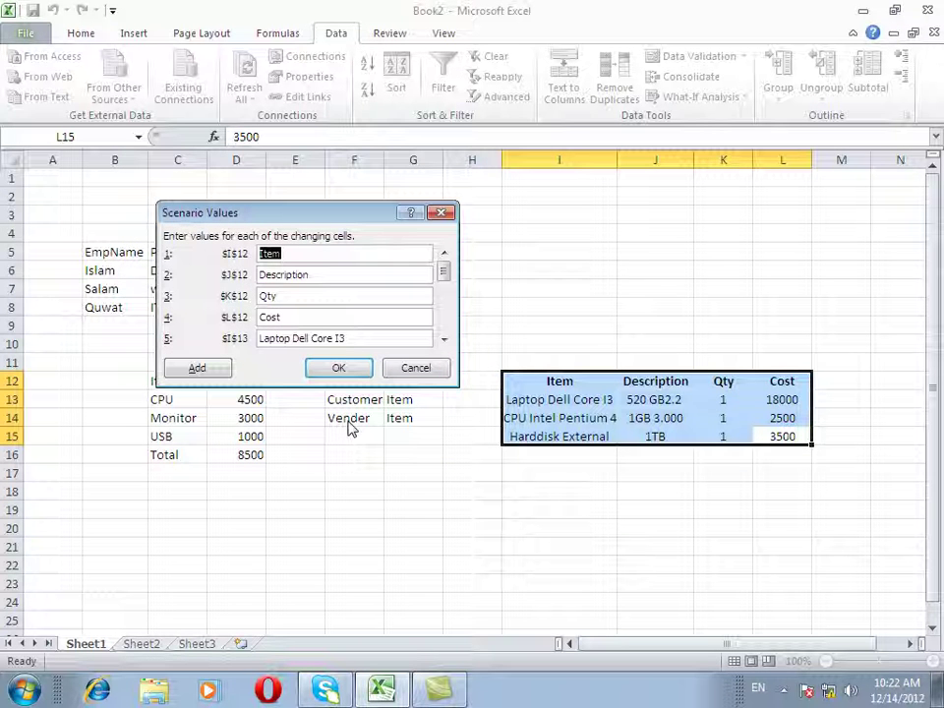
Step: Keep the table's current Item, Description, Qty and Cost values and save the scenario
{"action": "left_click", "coordinate": [444, 340]}
{"action": "left_click", "coordinate": [445, 340]}
{"action": "left_click", "coordinate": [445, 340]}
{"action": "left_click", "coordinate": [445, 339]}
{"action": "left_click", "coordinate": [444, 339]}
{"action": "left_click", "coordinate": [445, 340]}
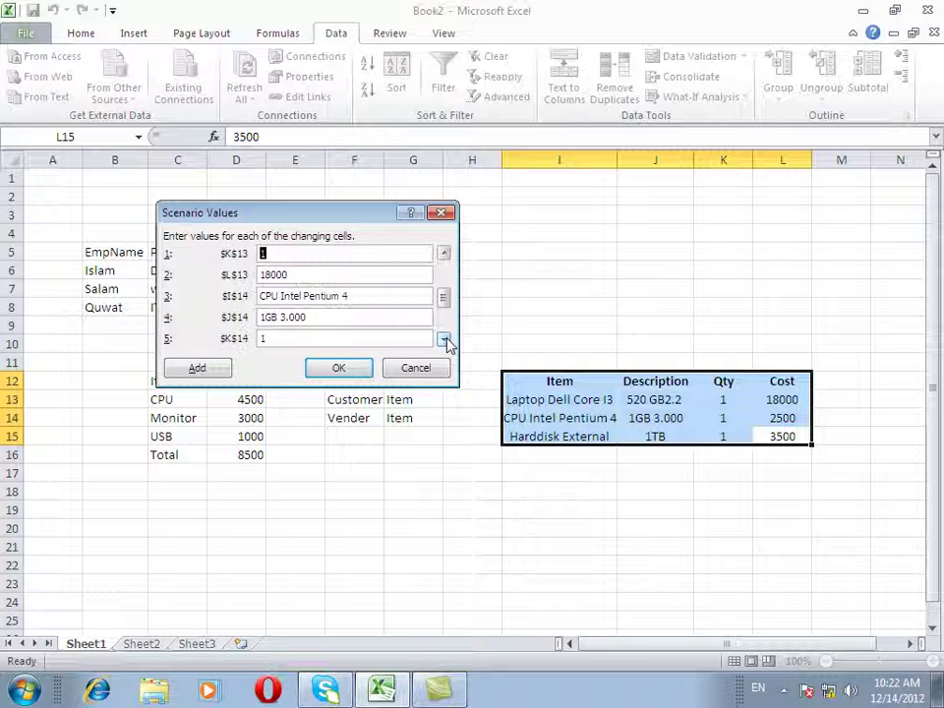
{"action": "left_click", "coordinate": [340, 370]}
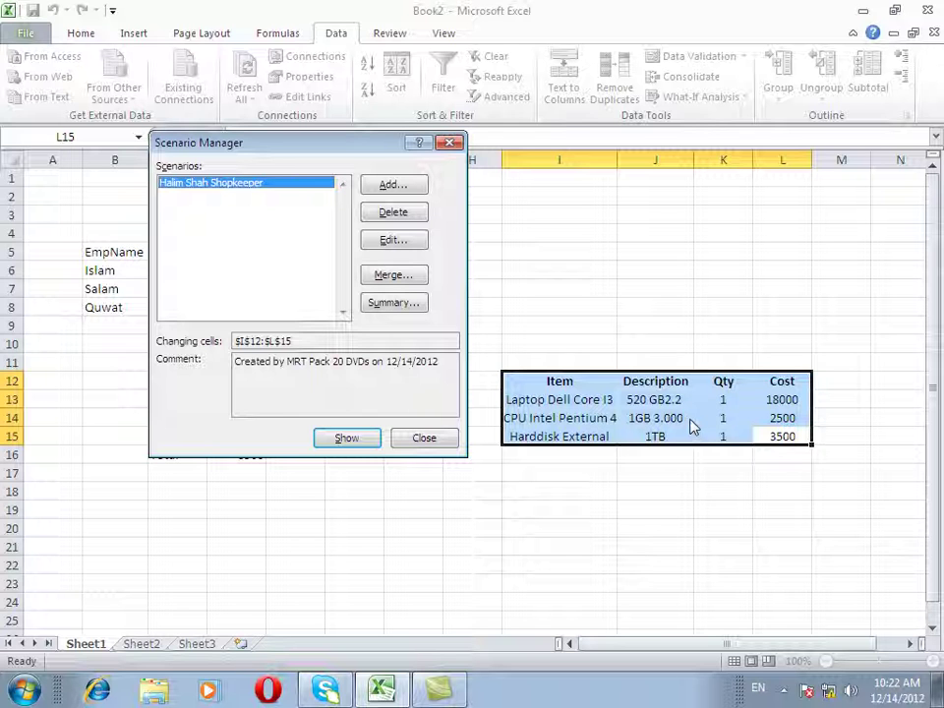
Step: Add a second scenario named 'Salmankhan' on the table's cost cells
{"action": "left_click", "coordinate": [394, 184]}
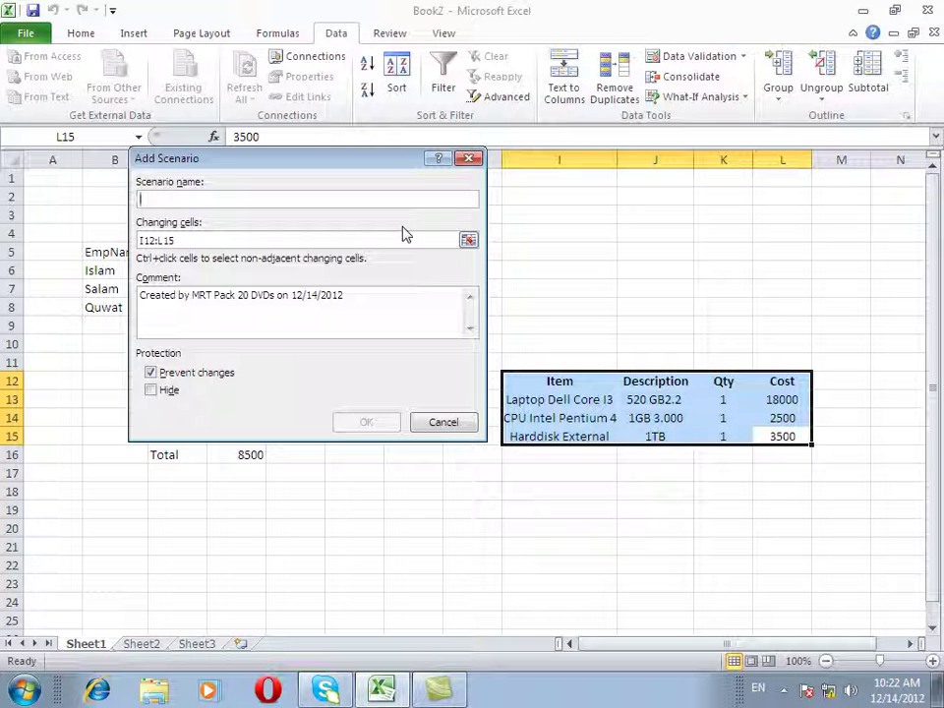
{"action": "type", "text": "Salmankhan"}
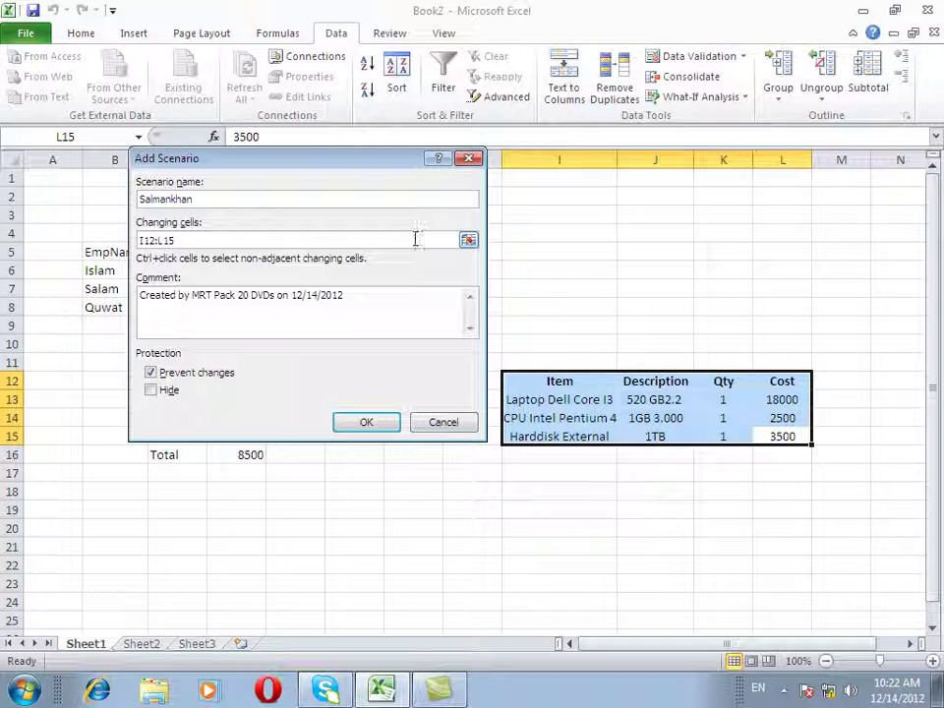
{"action": "left_click", "coordinate": [362, 424]}
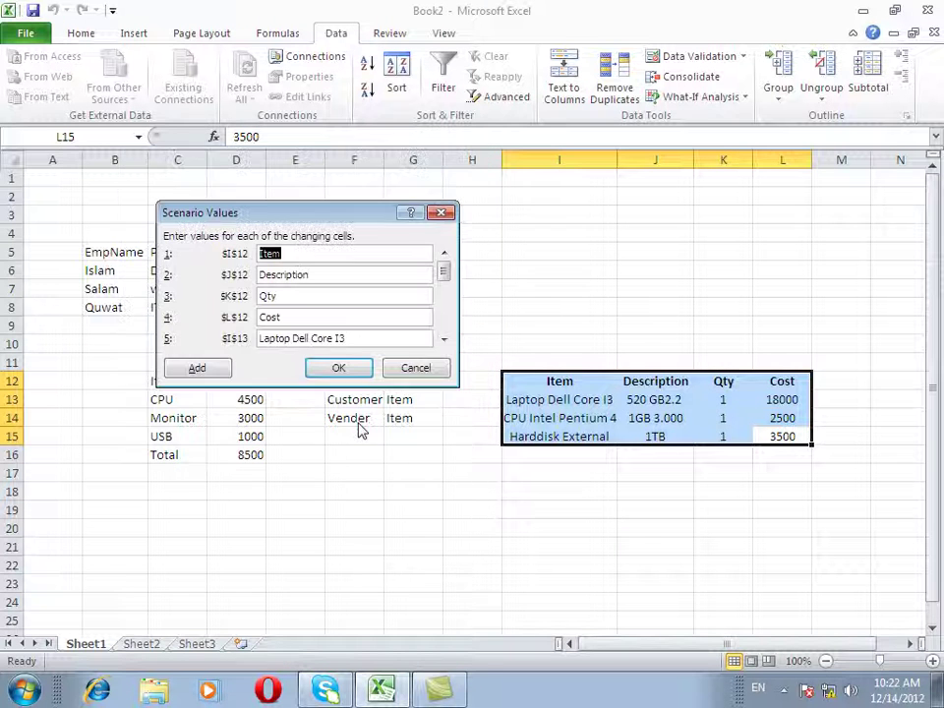
{"action": "left_click", "coordinate": [444, 340]}
{"action": "left_click", "coordinate": [443, 340]}
{"action": "left_click", "coordinate": [444, 340]}
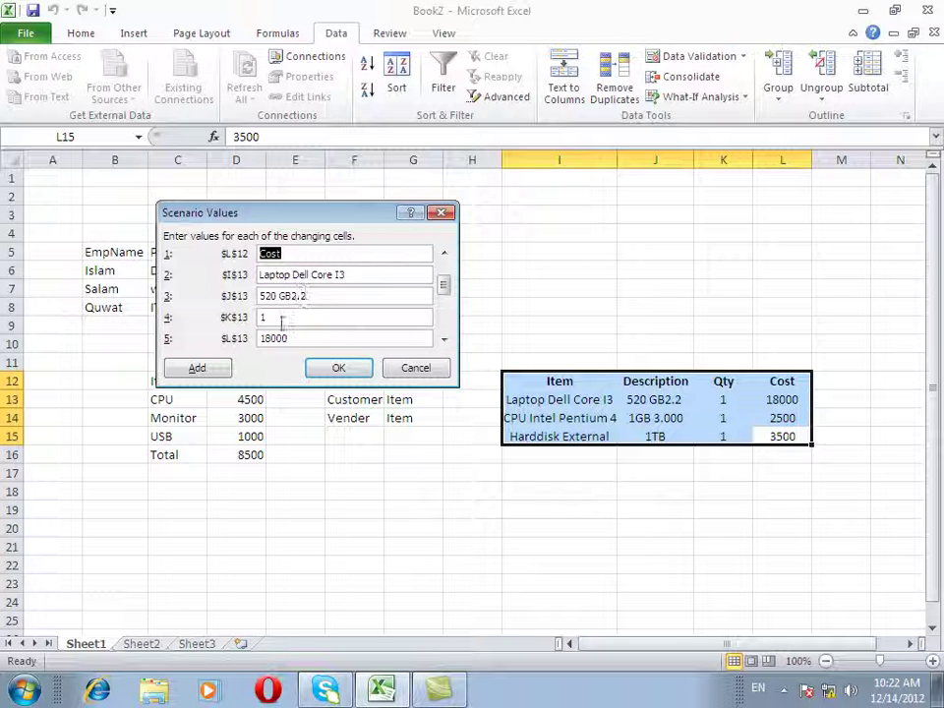
{"action": "left_click", "coordinate": [445, 345]}
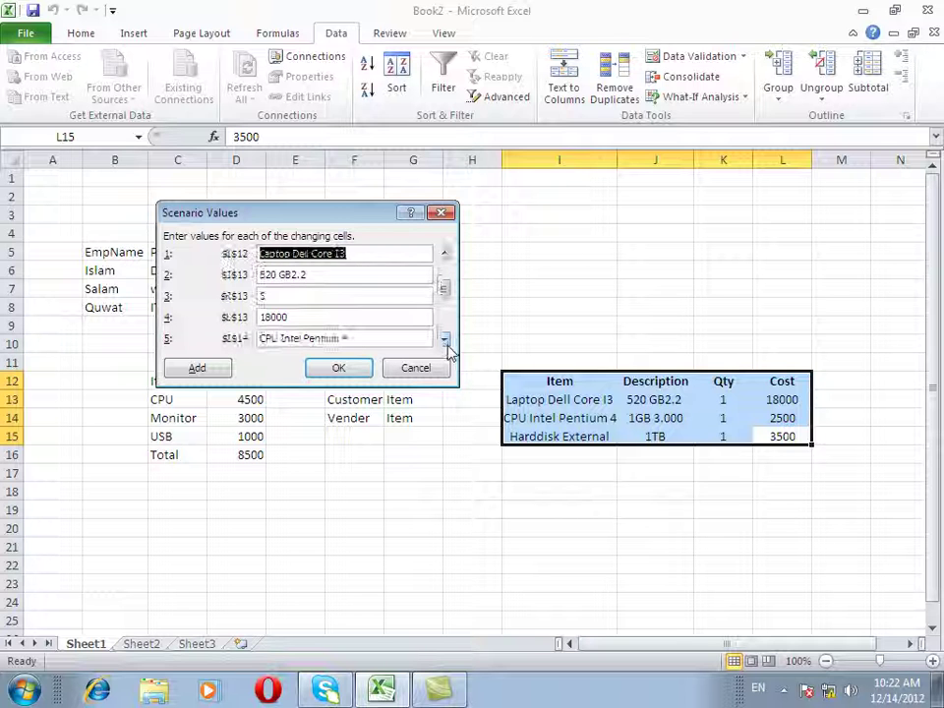
Step: Enter costs of 20000 for the laptop, 3000 for the CPU and 40000 for the hard disk, then save
{"action": "double_click", "coordinate": [316, 317]}
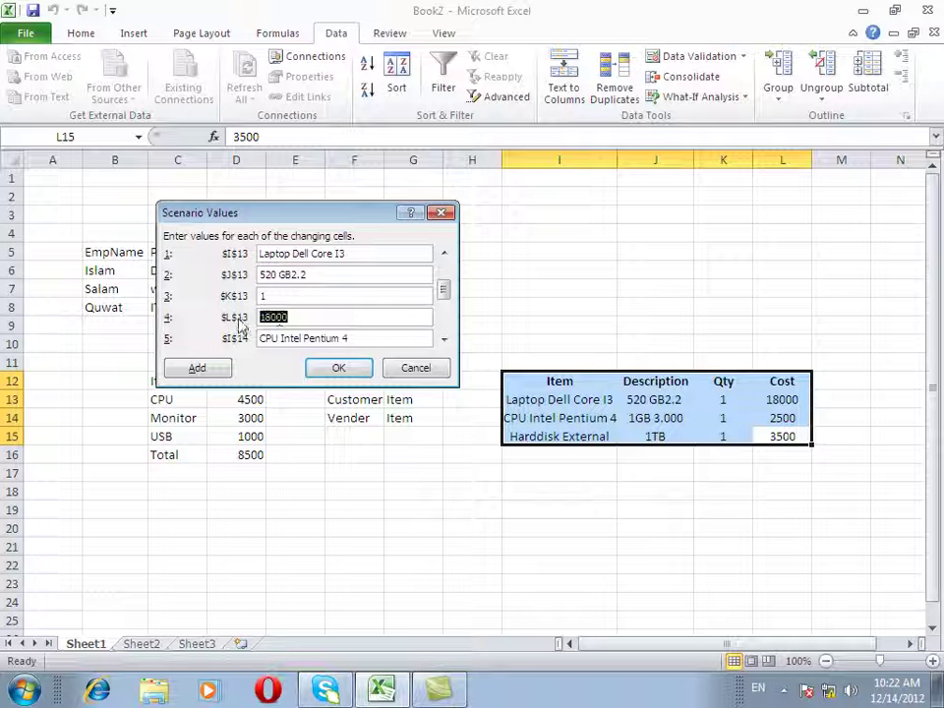
{"action": "type", "text": "20"}
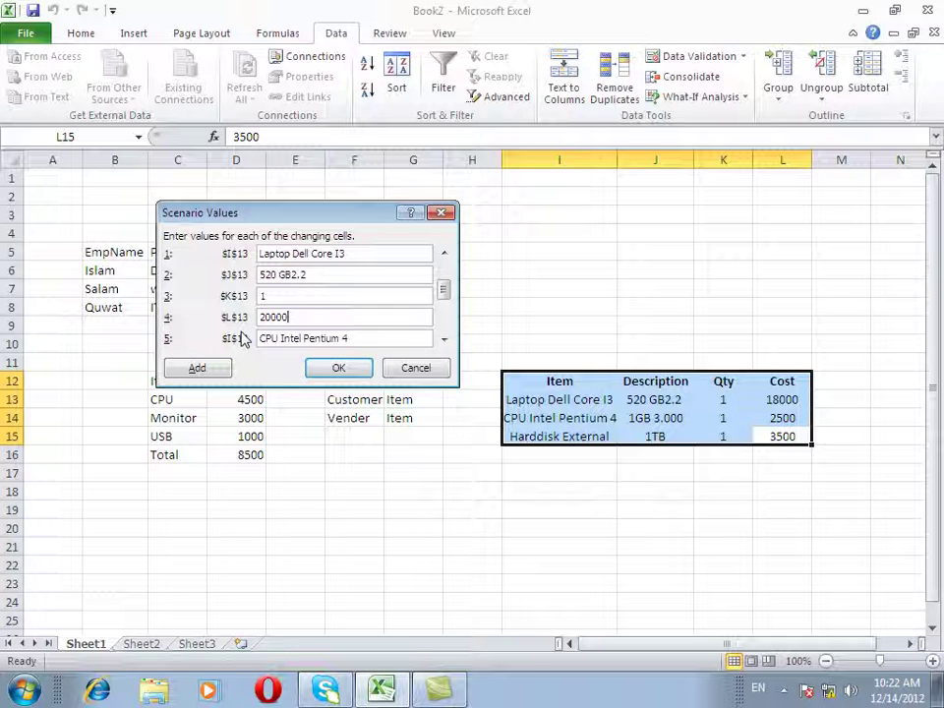
{"action": "left_click", "coordinate": [444, 339]}
{"action": "left_click", "coordinate": [444, 340]}
{"action": "left_click", "coordinate": [444, 340]}
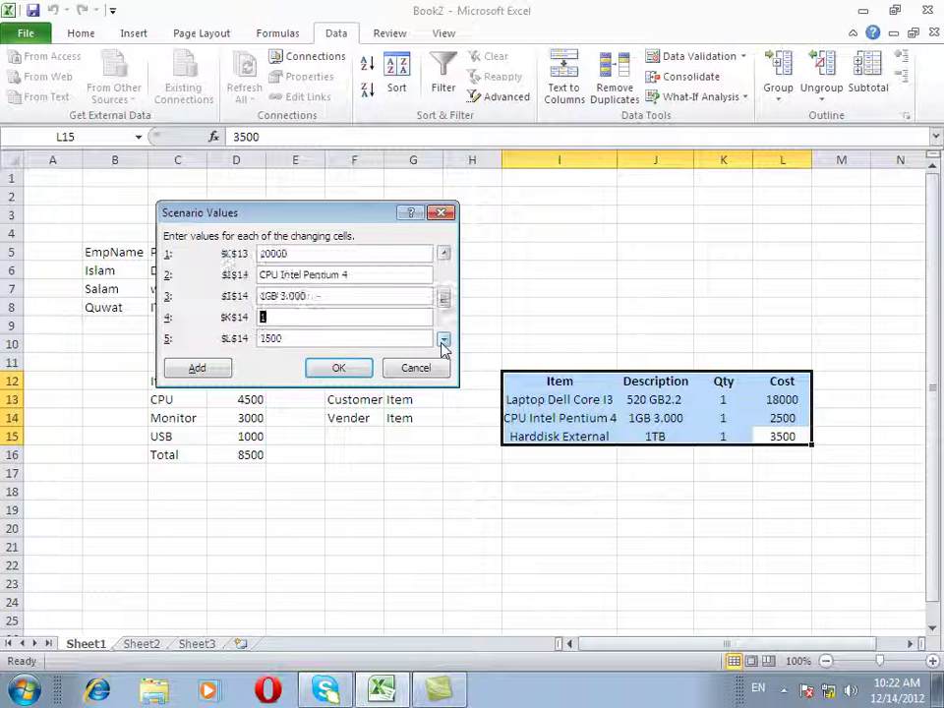
{"action": "key", "text": "Tab"}
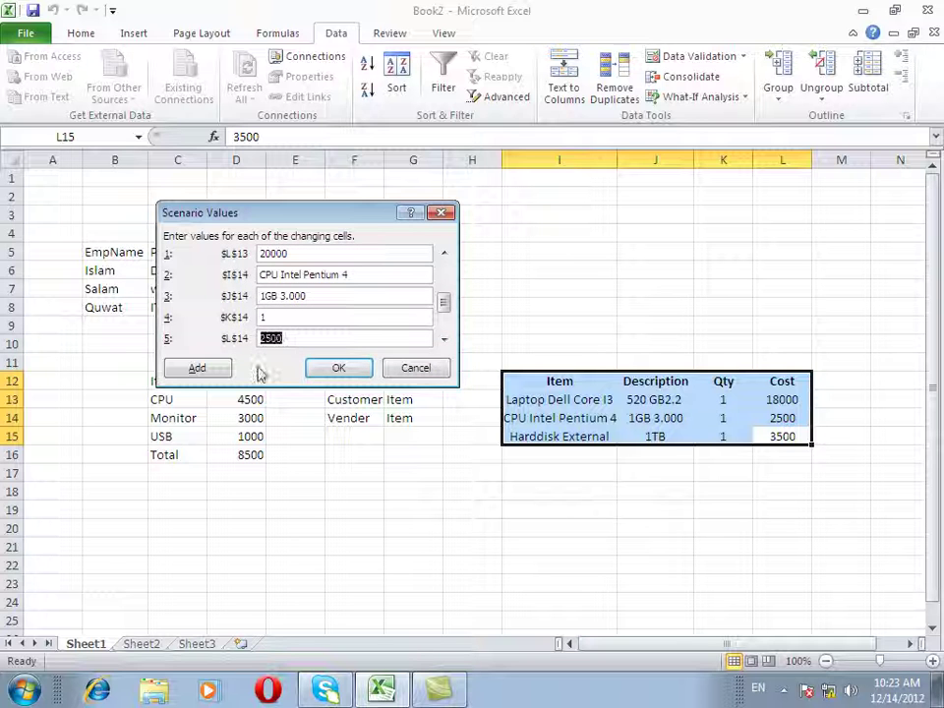
{"action": "type", "text": "3000"}
{"action": "left_click", "coordinate": [443, 340]}
{"action": "left_click", "coordinate": [444, 339]}
{"action": "left_click", "coordinate": [444, 339]}
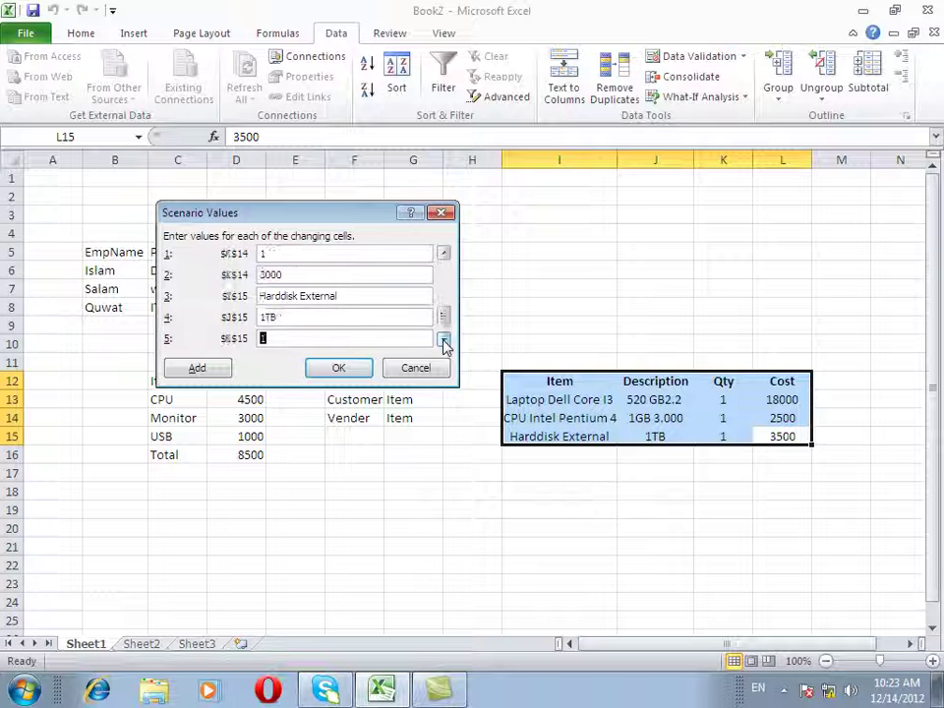
{"action": "left_click", "coordinate": [444, 339]}
{"action": "type", "text": "40"}
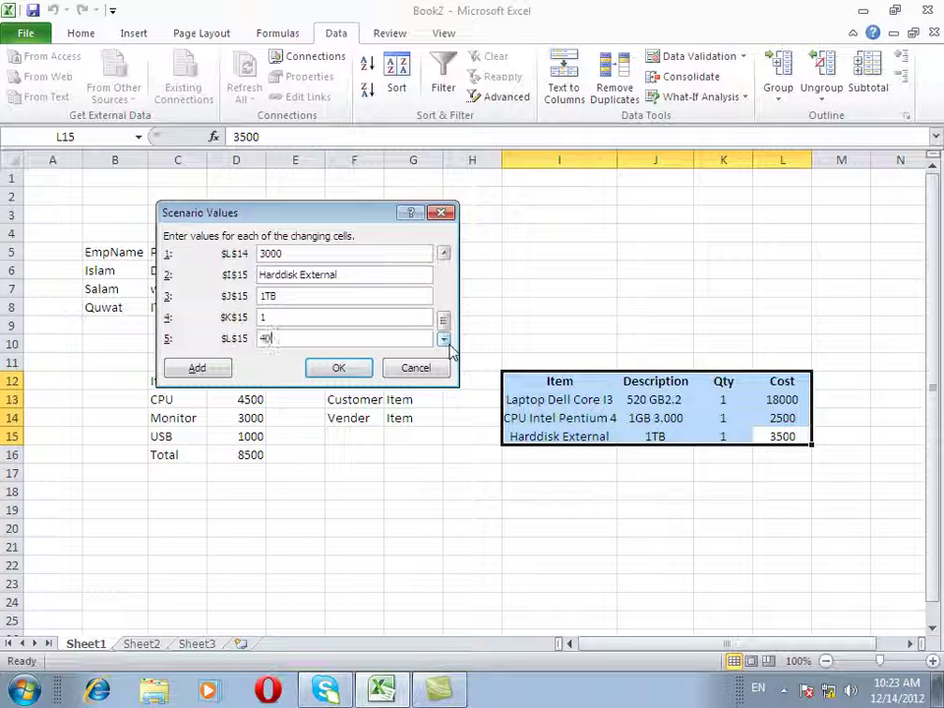
{"action": "type", "text": "000"}
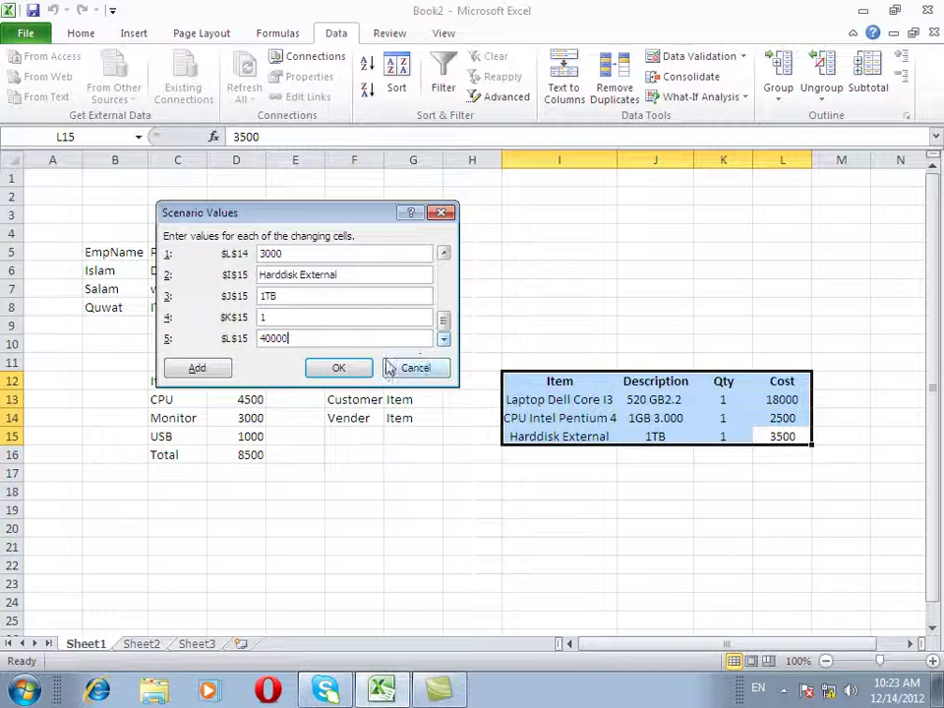
{"action": "left_click", "coordinate": [356, 374]}
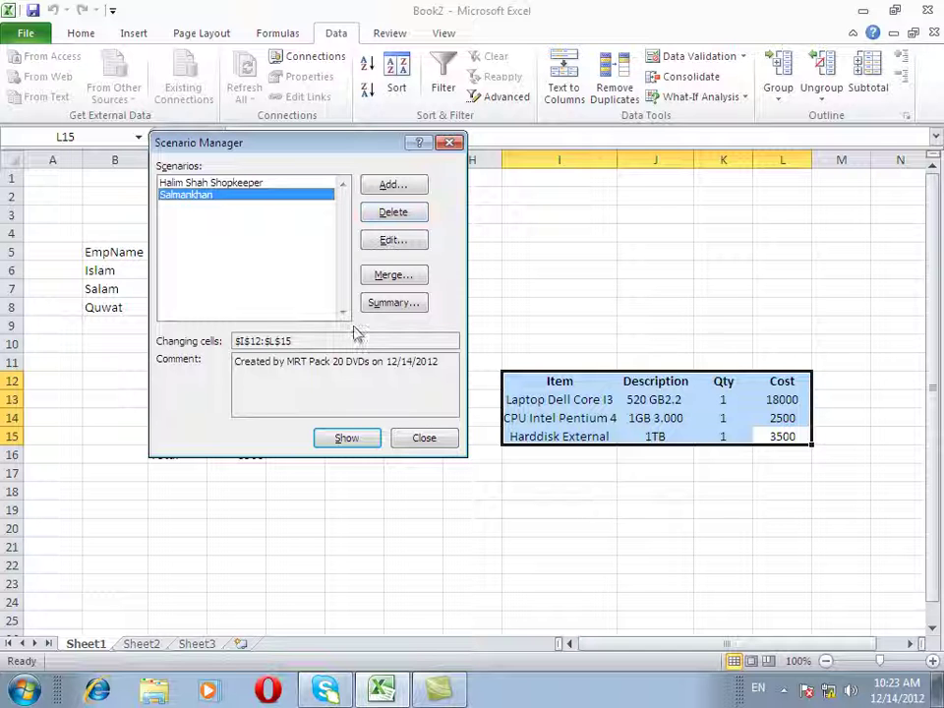
Step: Add a third scenario named 'Q' on the same cost cells
{"action": "left_click", "coordinate": [396, 185]}
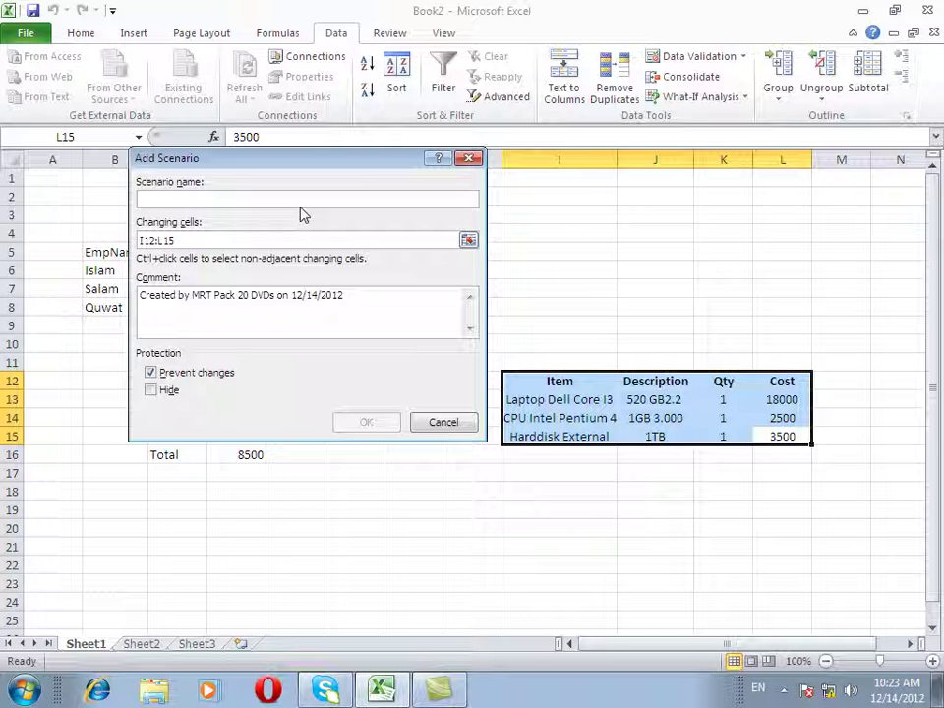
{"action": "type", "text": "Quwat jan"}
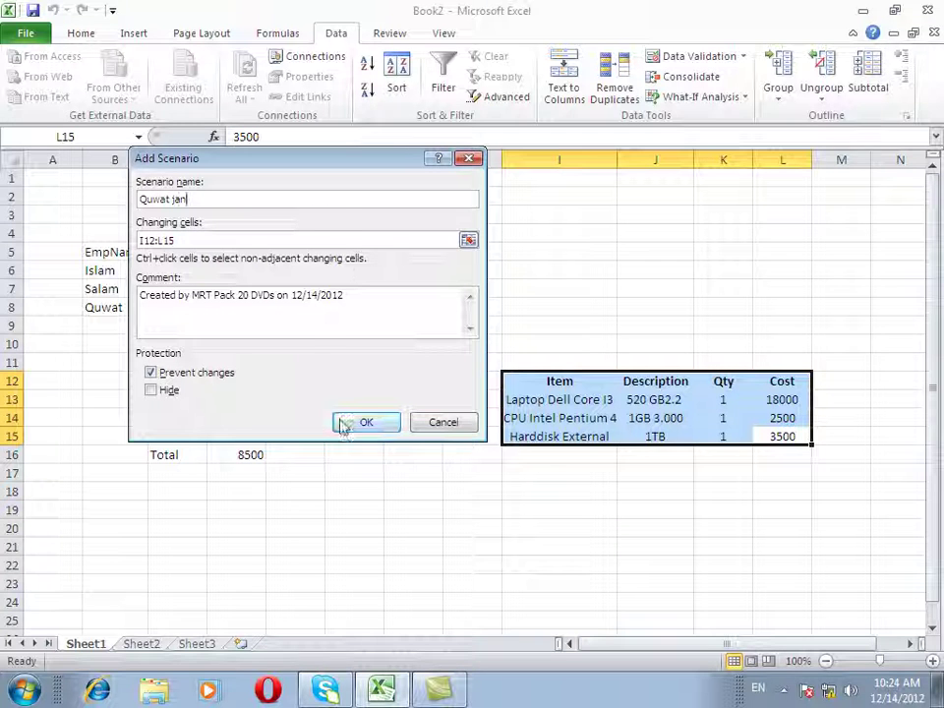
{"action": "left_click", "coordinate": [347, 422]}
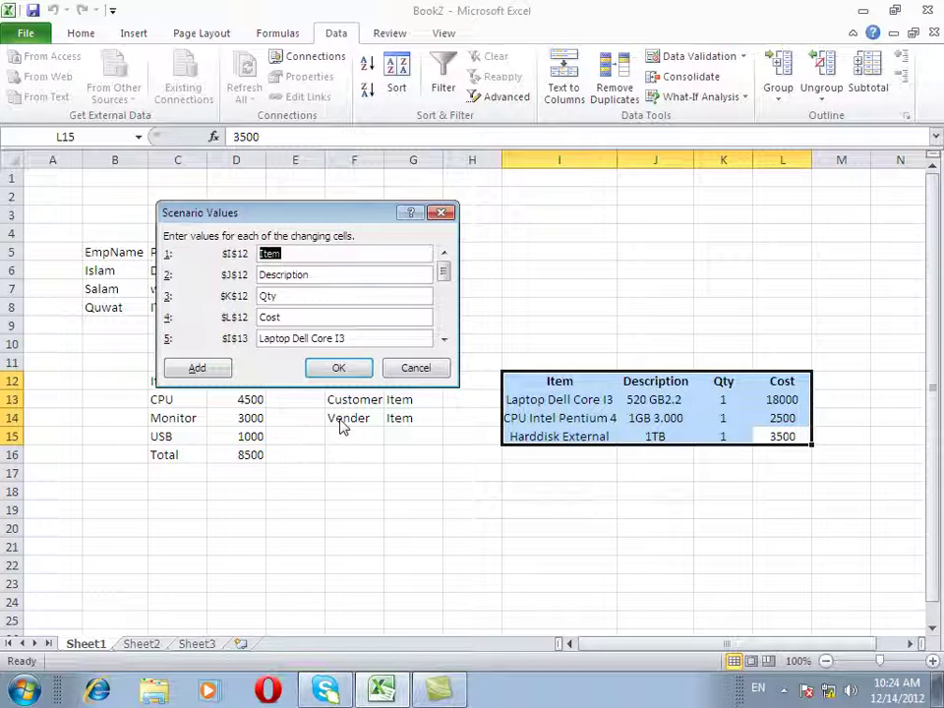
{"action": "left_click", "coordinate": [443, 340]}
{"action": "left_click", "coordinate": [443, 339]}
{"action": "left_click", "coordinate": [443, 339]}
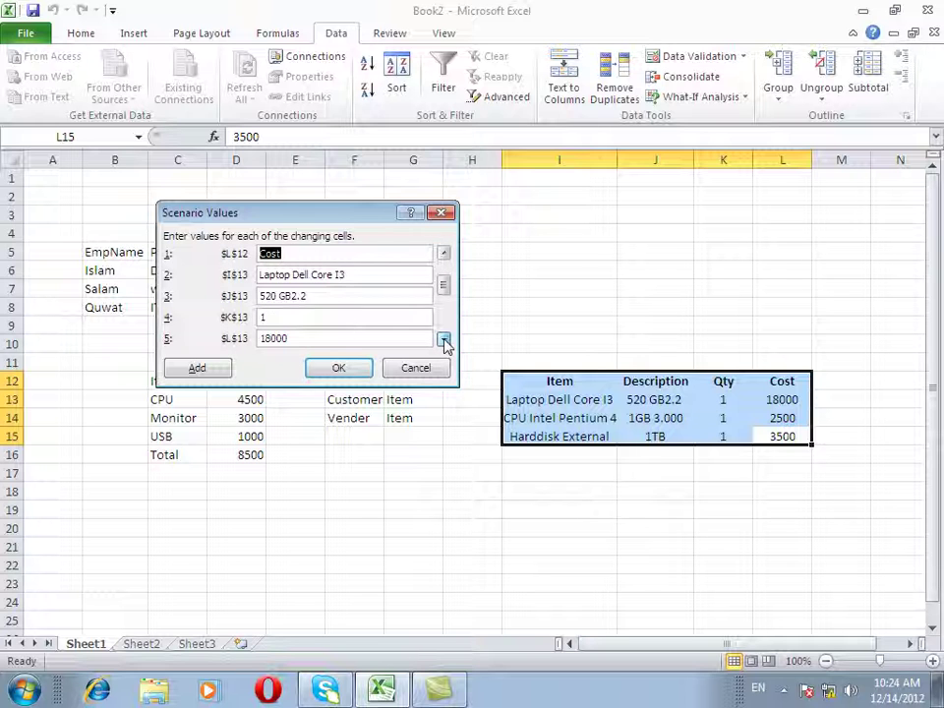
{"action": "left_click", "coordinate": [444, 340]}
Step: Enter a laptop cost of 17000, a CPU cost of 2000 and a new hard disk cost, then save
{"action": "double_click", "coordinate": [295, 317]}
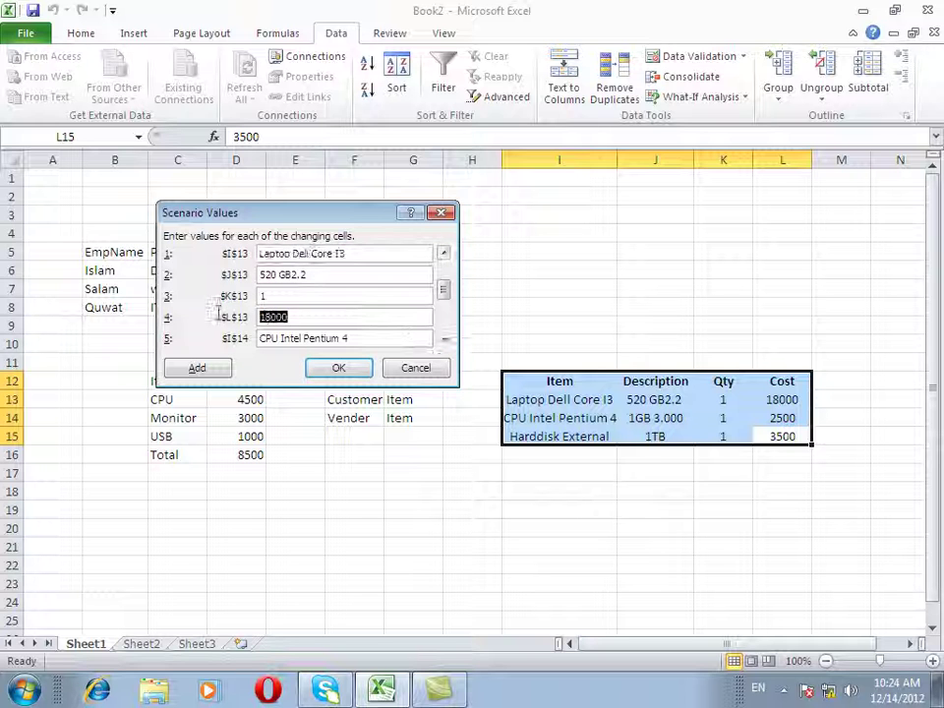
{"action": "type", "text": "17"}
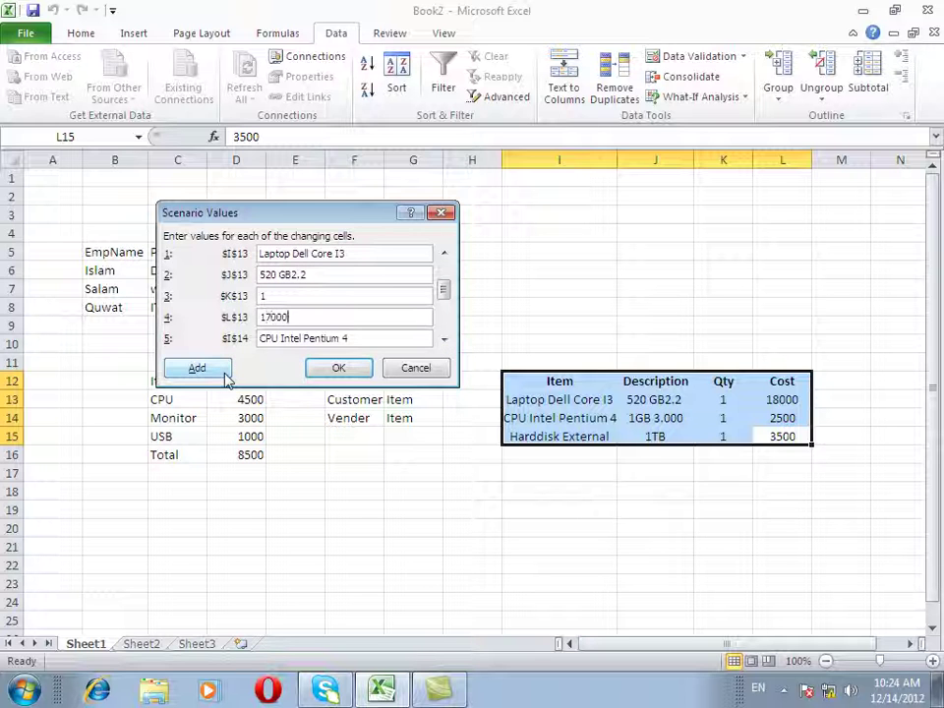
{"action": "key", "text": "Tab"}
{"action": "key", "text": "Tab"}
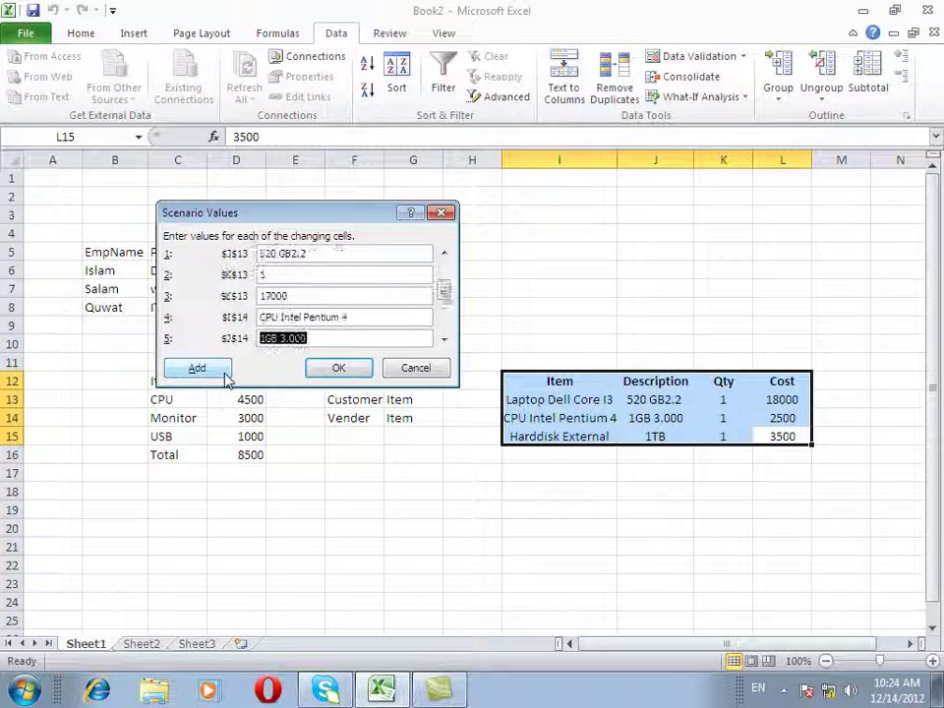
{"action": "key", "text": "Tab"}
{"action": "key", "text": "Tab"}
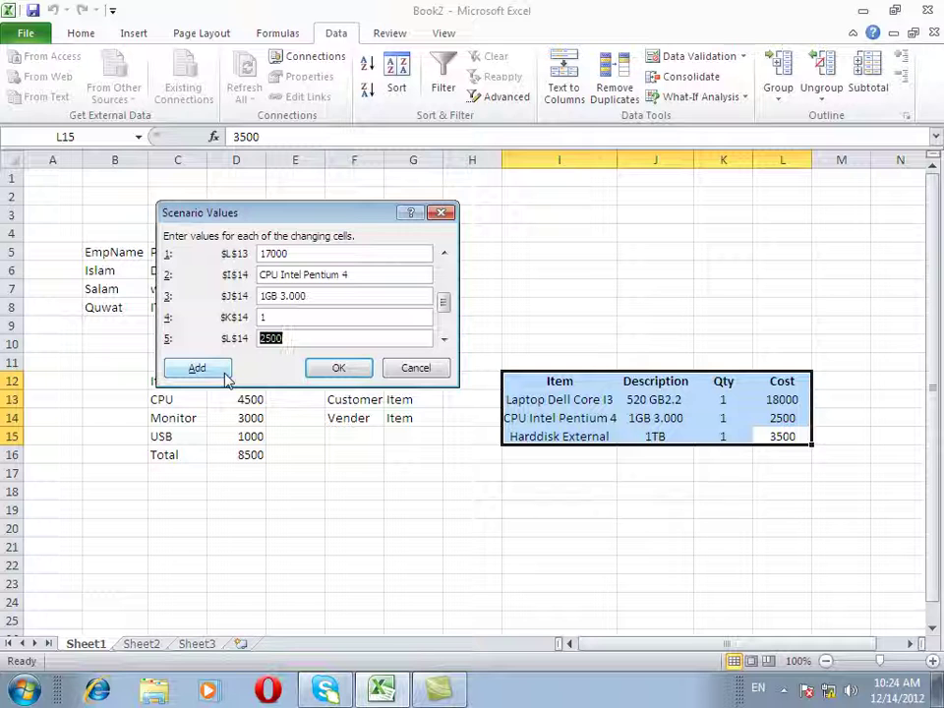
{"action": "type", "text": "20"}
{"action": "key", "text": "Tab"}
{"action": "key", "text": "Tab"}
{"action": "key", "text": "Tab"}
{"action": "key", "text": "Tab"}
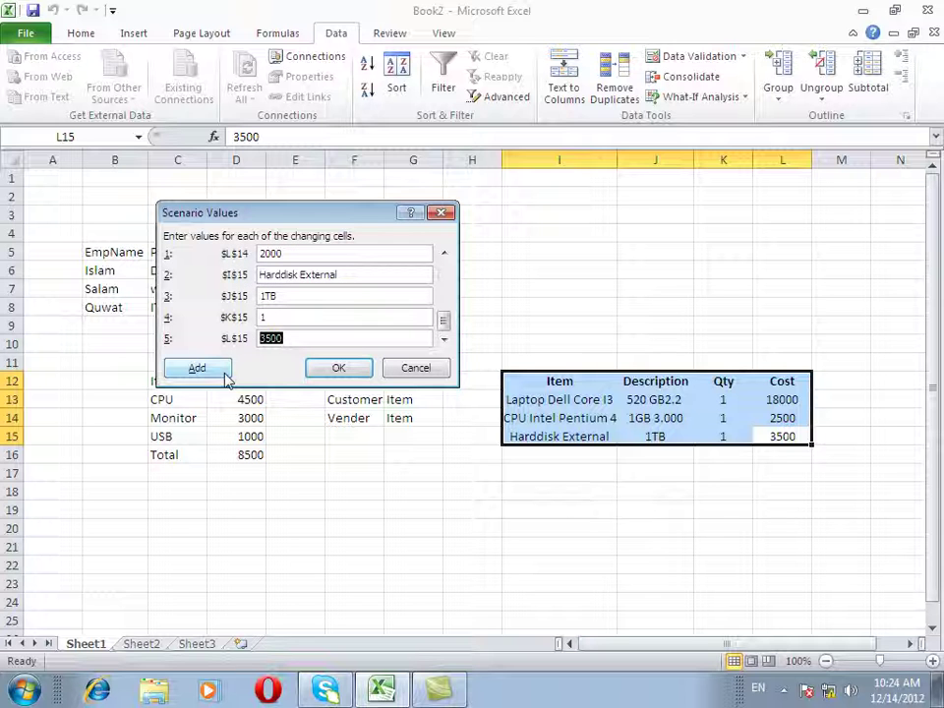
{"action": "type", "text": "350"}
{"action": "key", "text": "Return"}
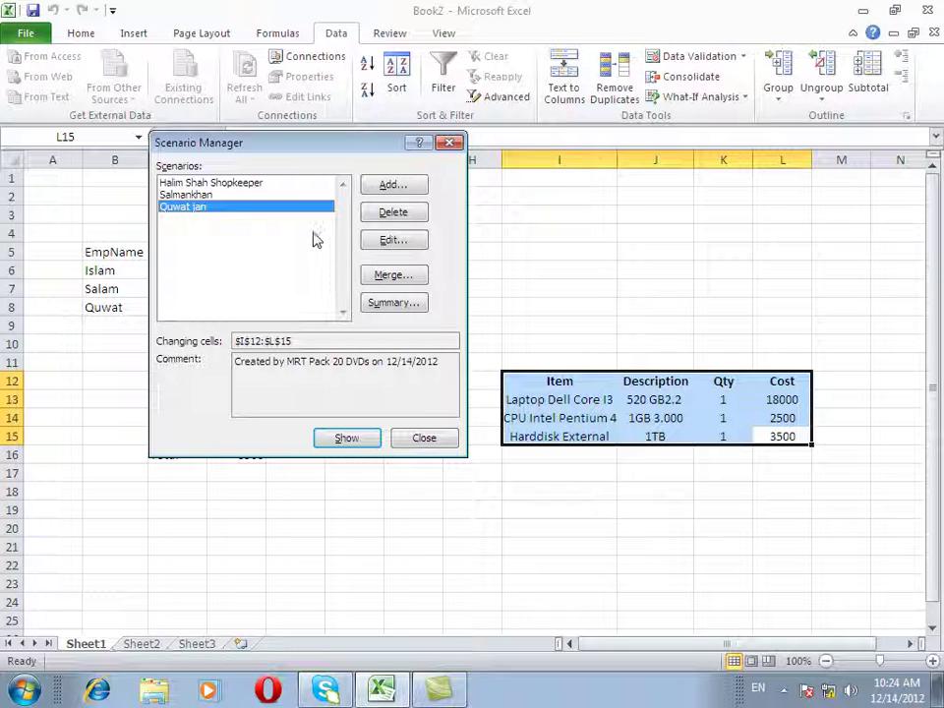
{"action": "left_click", "coordinate": [231, 195]}
{"action": "left_click", "coordinate": [228, 207]}
{"action": "left_click", "coordinate": [356, 438]}
{"action": "left_click", "coordinate": [233, 196]}
{"action": "left_click", "coordinate": [370, 445]}
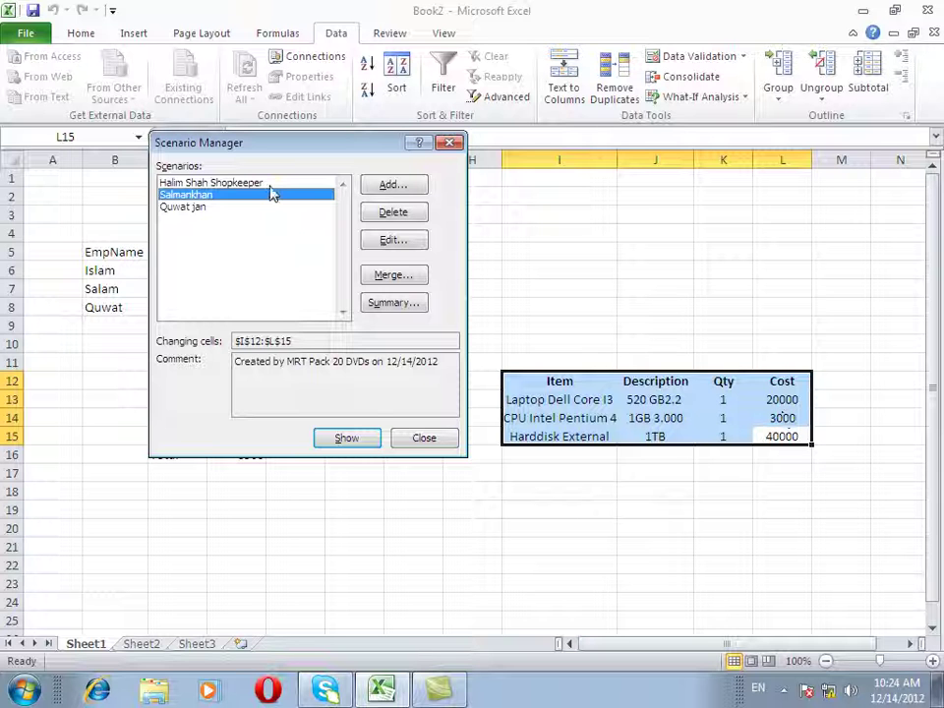
{"action": "left_click", "coordinate": [264, 184]}
{"action": "left_click", "coordinate": [339, 438]}
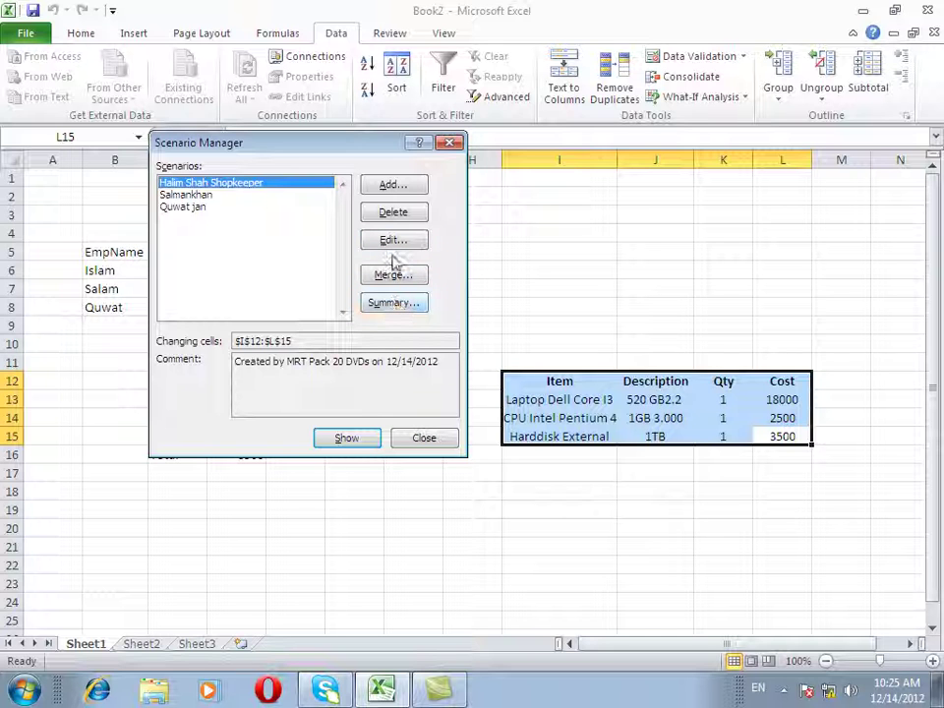
{"action": "left_click", "coordinate": [394, 187]}
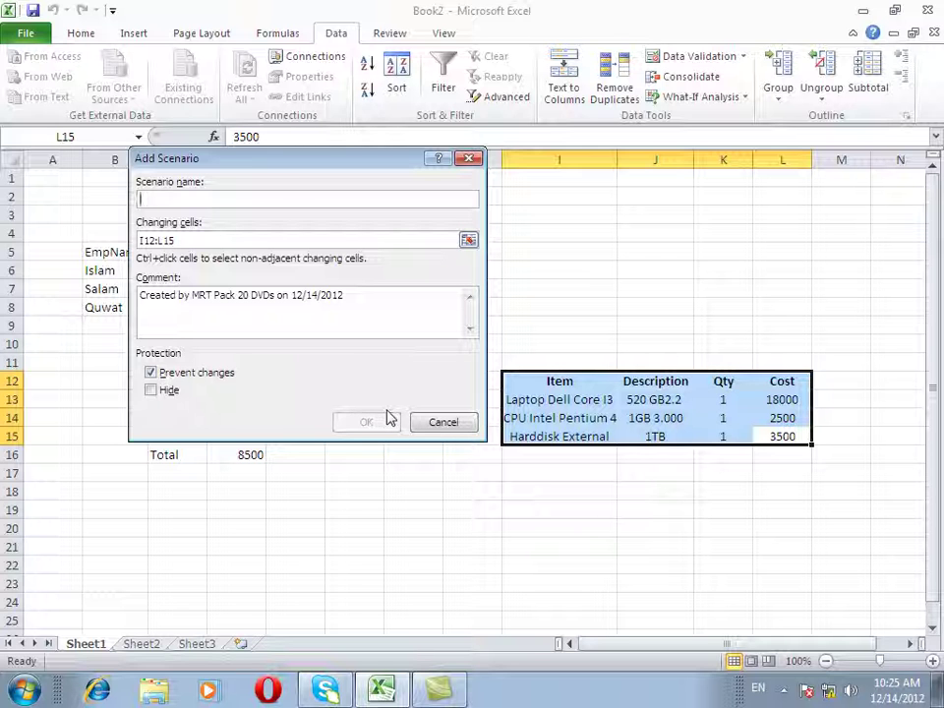
{"action": "left_click", "coordinate": [440, 423]}
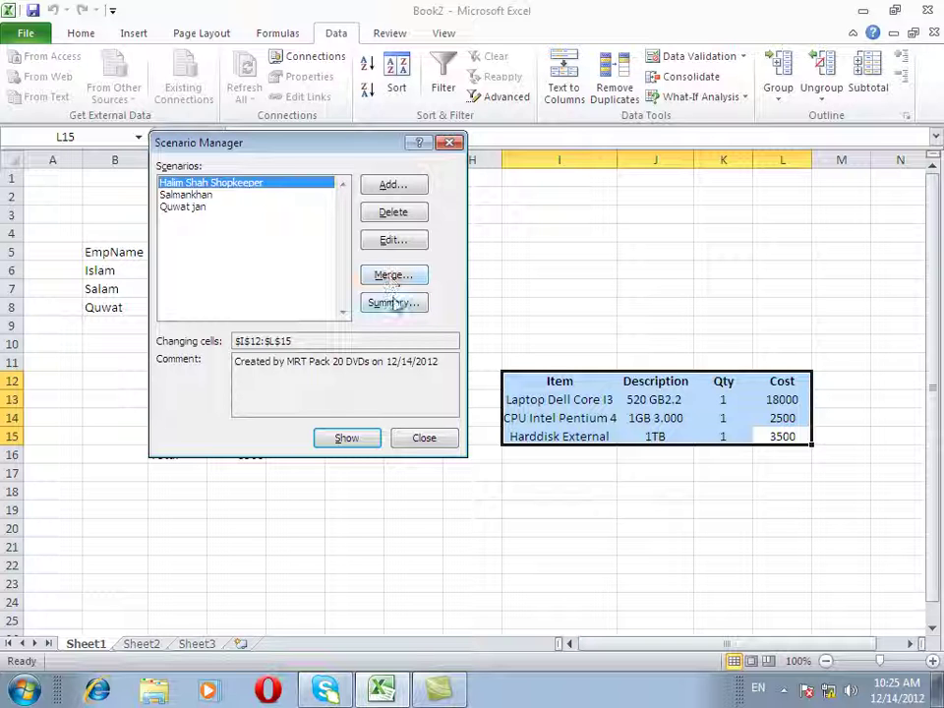
Step: Close Scenario Manager and copy the Item/Description/Qty/Cost table in I12:L15
{"action": "left_click", "coordinate": [420, 438]}
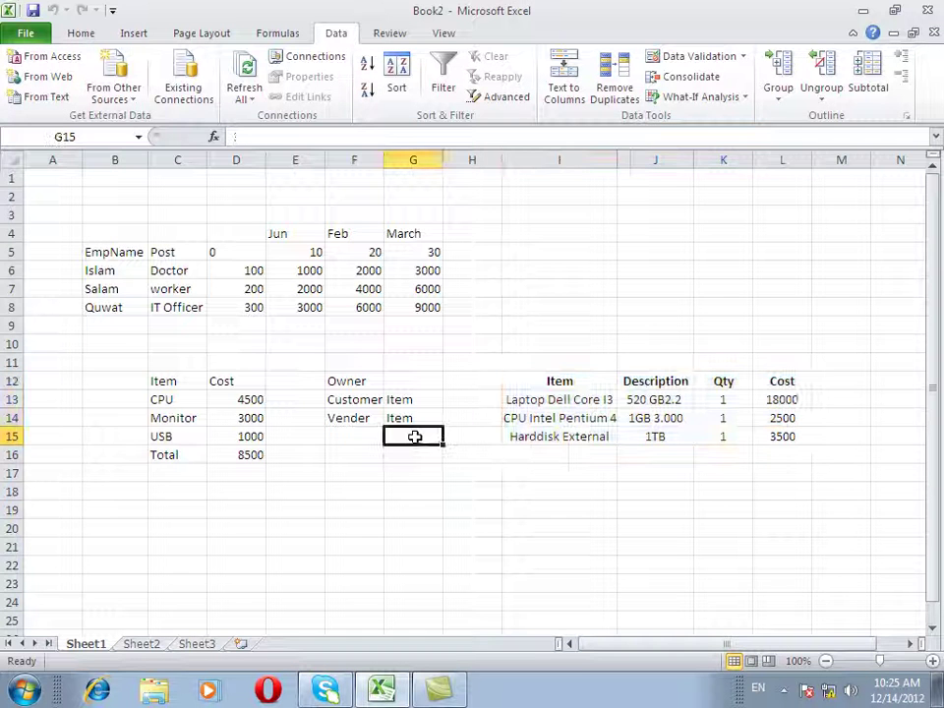
{"action": "left_click_drag", "start_coordinate": [782, 437], "coordinate": [568, 389]}
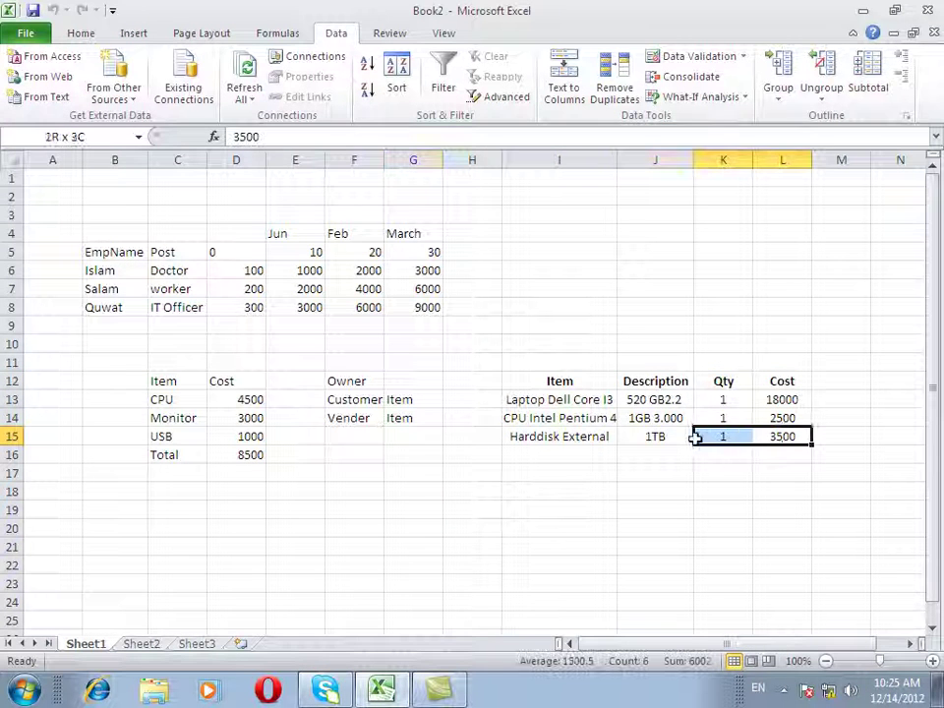
{"action": "right_click", "coordinate": [568, 389]}
{"action": "left_click", "coordinate": [618, 96]}
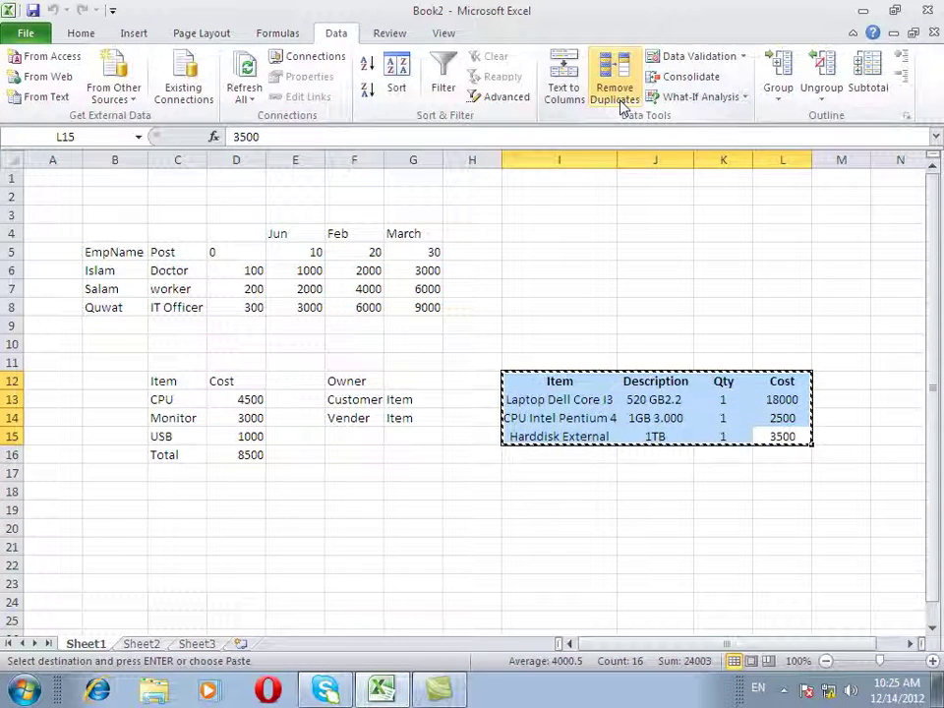
Step: Paste the table at A1 of a new workbook and AutoFit columns A and B
{"action": "key", "text": "ctrl+n"}
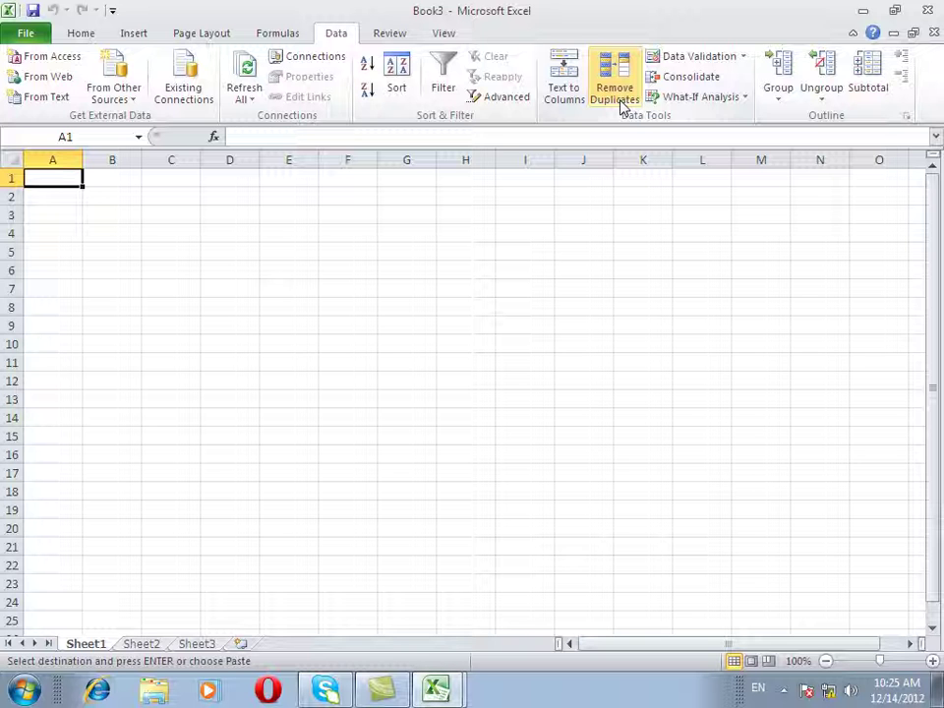
{"action": "key", "text": "ctrl+v"}
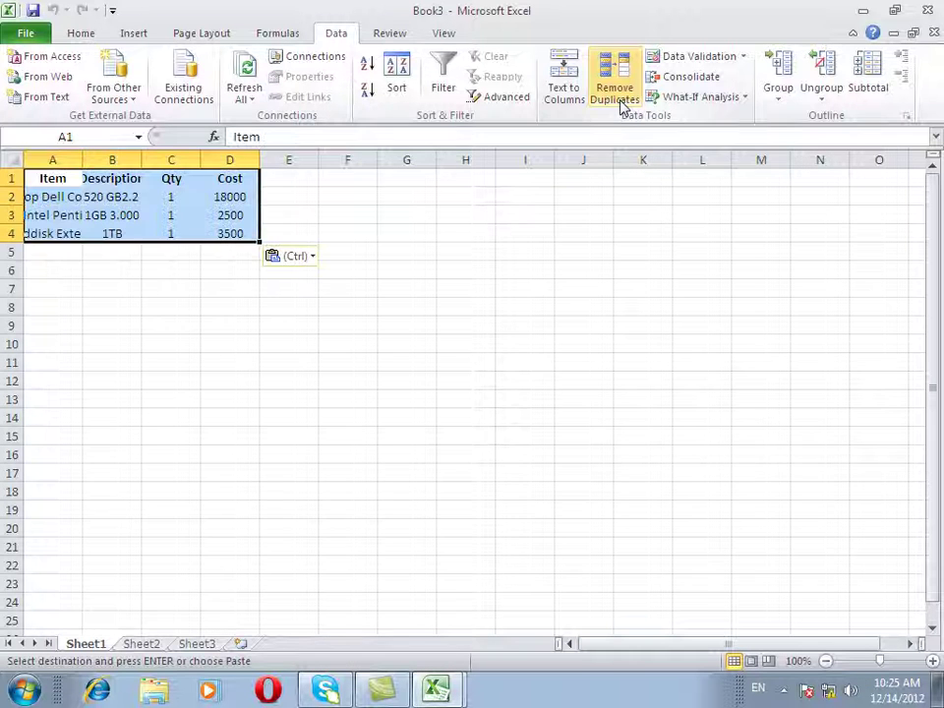
{"action": "double_click", "coordinate": [83, 159]}
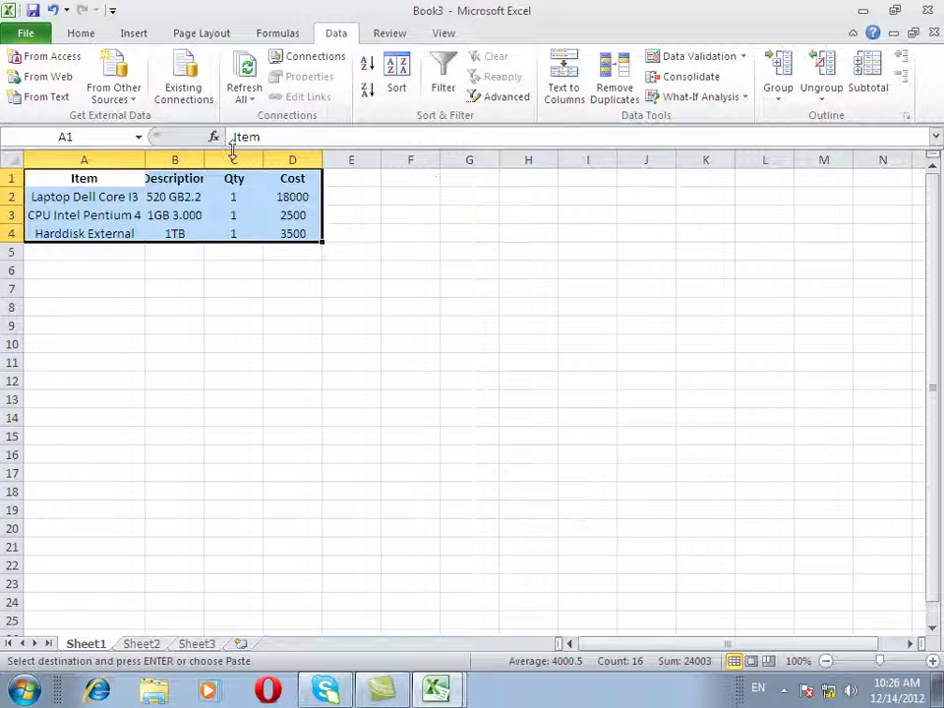
{"action": "double_click", "coordinate": [206, 159]}
Step: Add a scenario named 'Salamkhan' on changing cells A1:D4, keeping the current values
{"action": "left_click", "coordinate": [679, 98]}
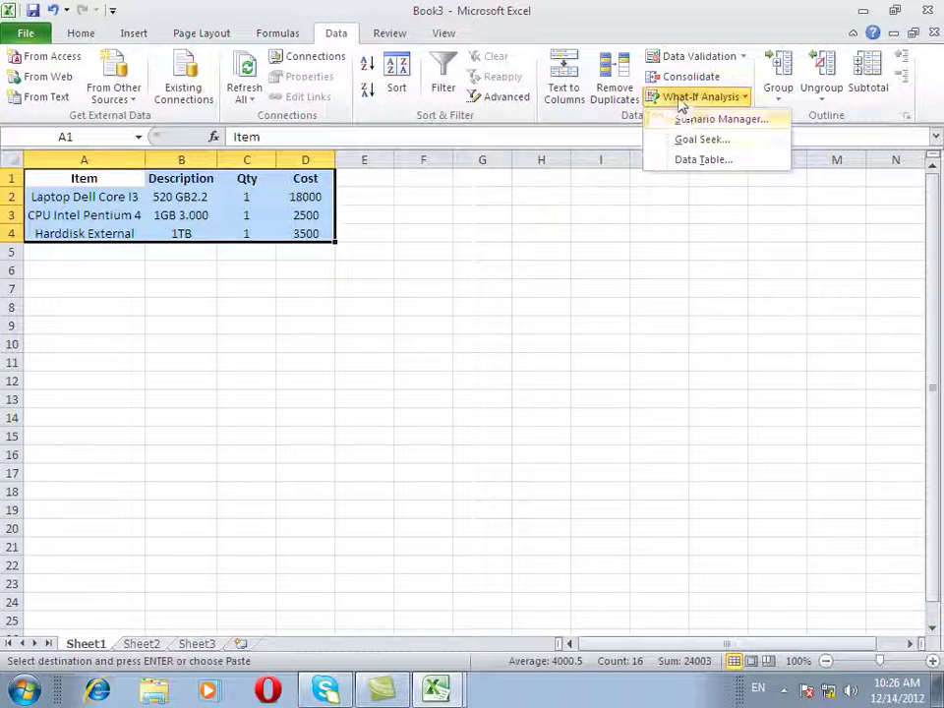
{"action": "left_click", "coordinate": [692, 119]}
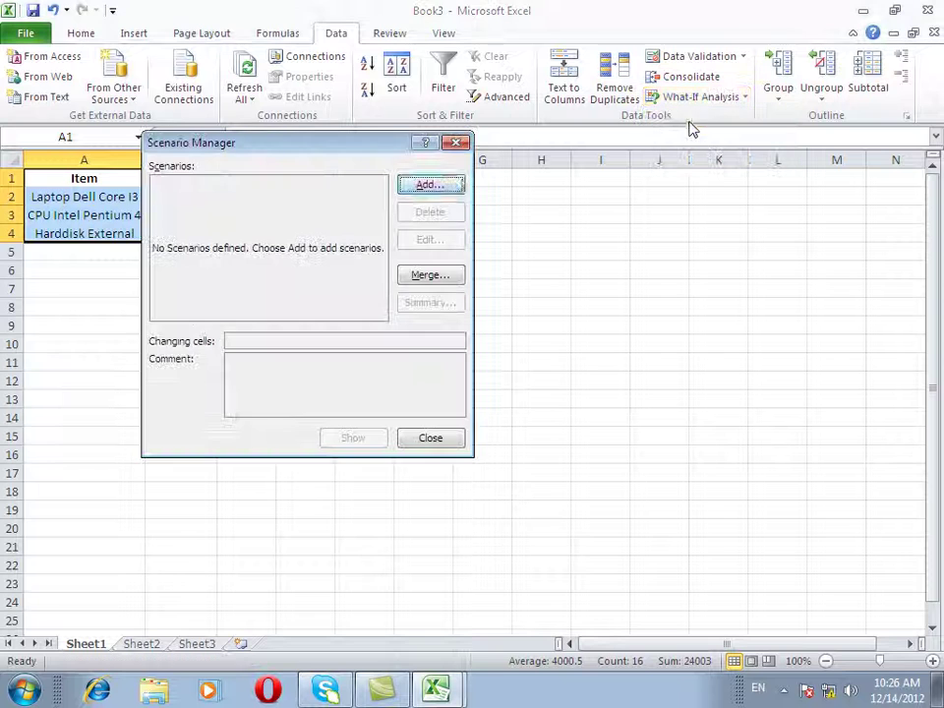
{"action": "left_click", "coordinate": [455, 186]}
{"action": "type", "text": "Salamkhan"}
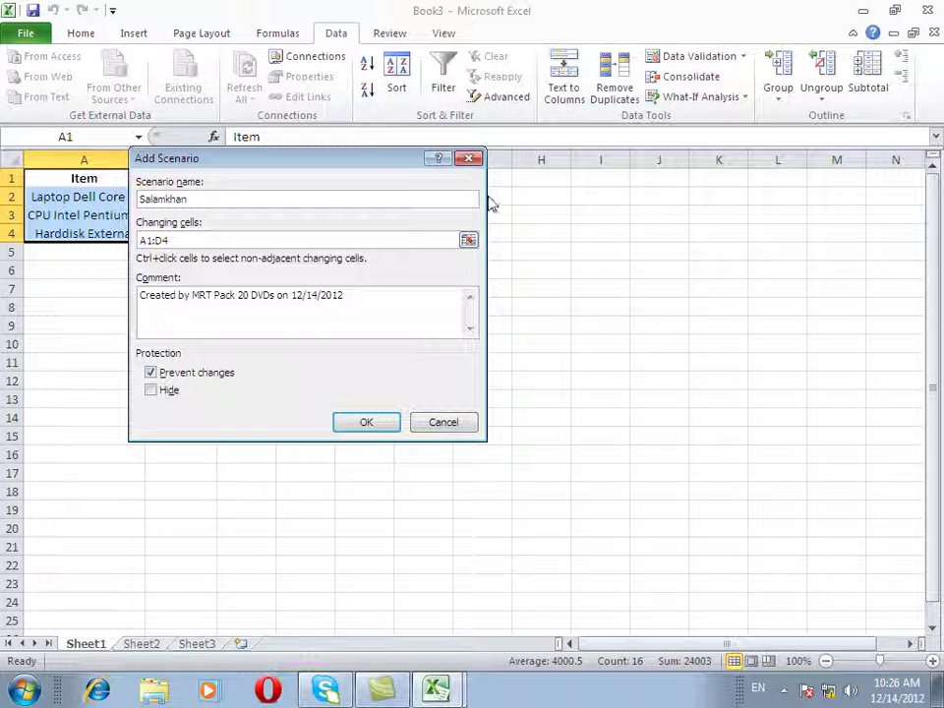
{"action": "left_click", "coordinate": [366, 422]}
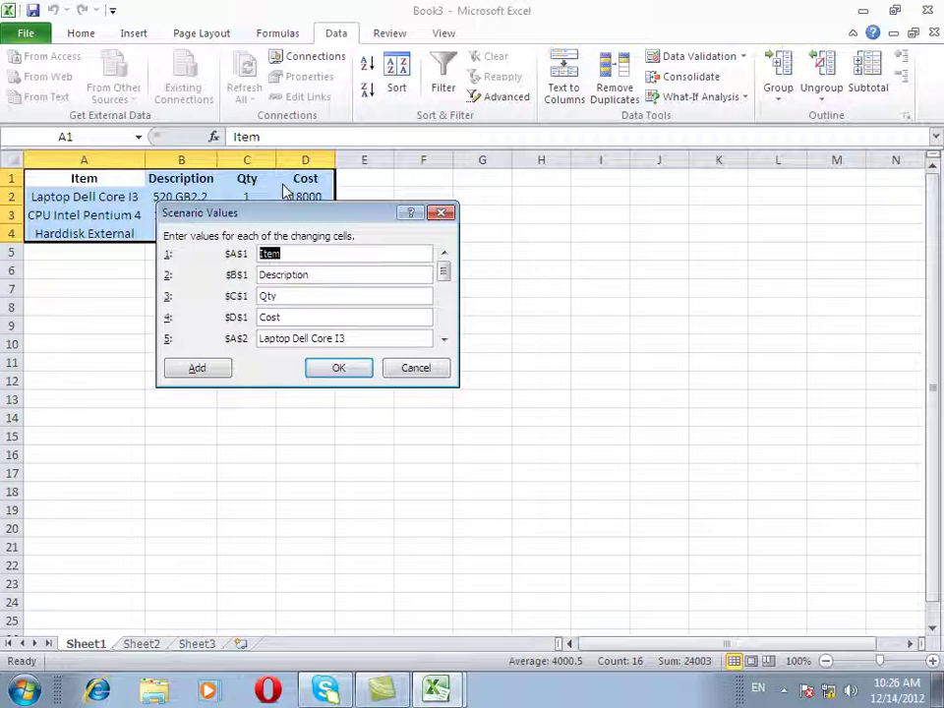
{"action": "left_click_drag", "start_coordinate": [212, 212], "coordinate": [276, 212]}
{"action": "left_click", "coordinate": [404, 373]}
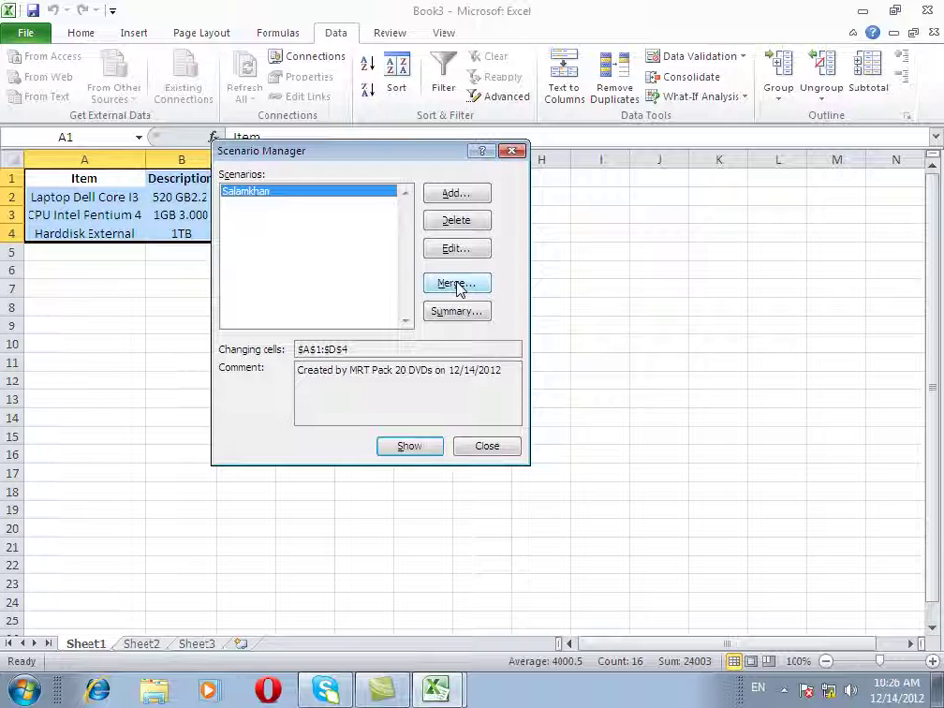
Step: Merge the scenarios from Book2's Sheet1 into Book3's Scenario Manager
{"action": "left_click", "coordinate": [456, 284]}
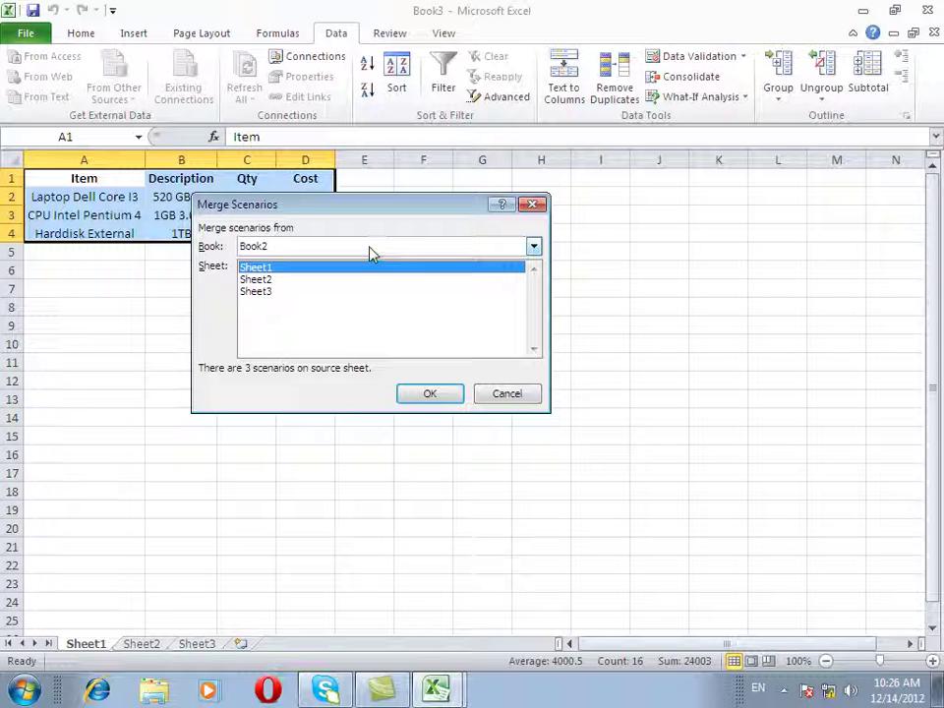
{"action": "left_click", "coordinate": [313, 250]}
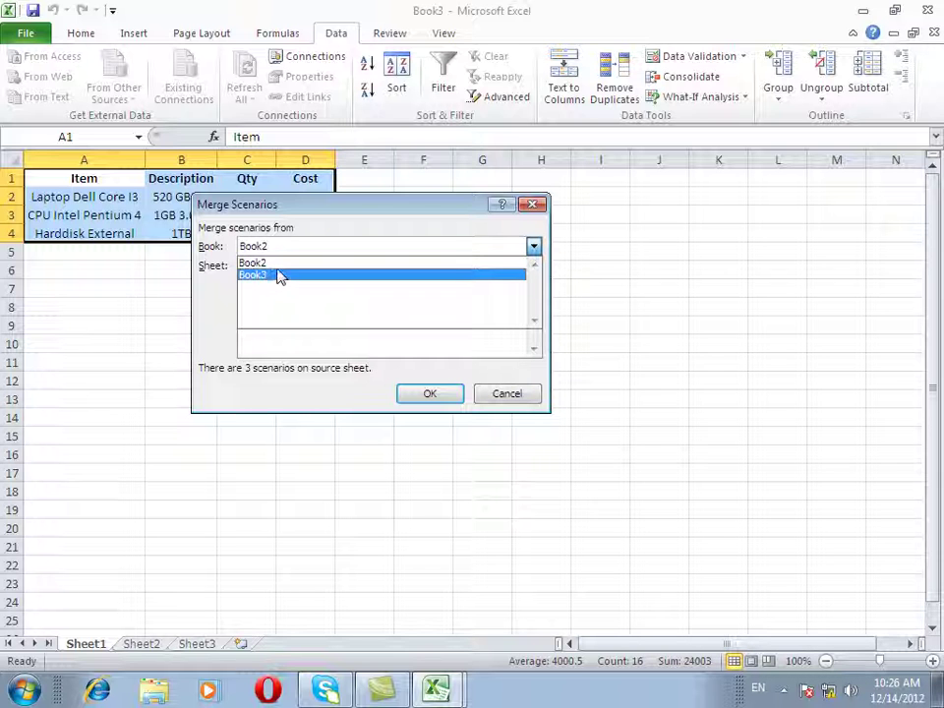
{"action": "left_click", "coordinate": [279, 265]}
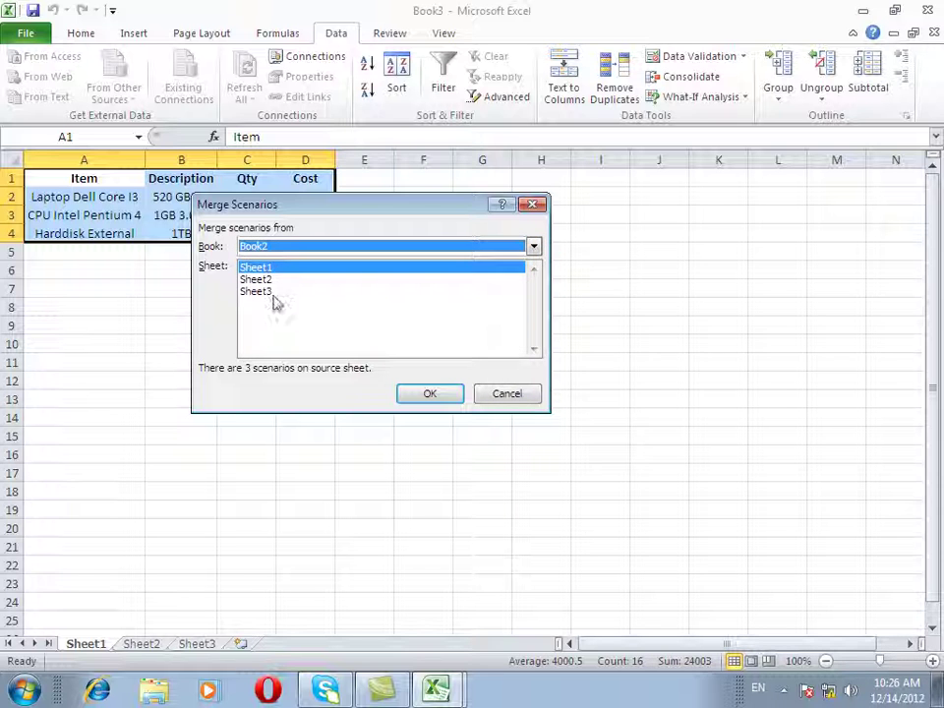
{"action": "left_click", "coordinate": [276, 291]}
{"action": "left_click", "coordinate": [276, 280]}
{"action": "left_click", "coordinate": [277, 269]}
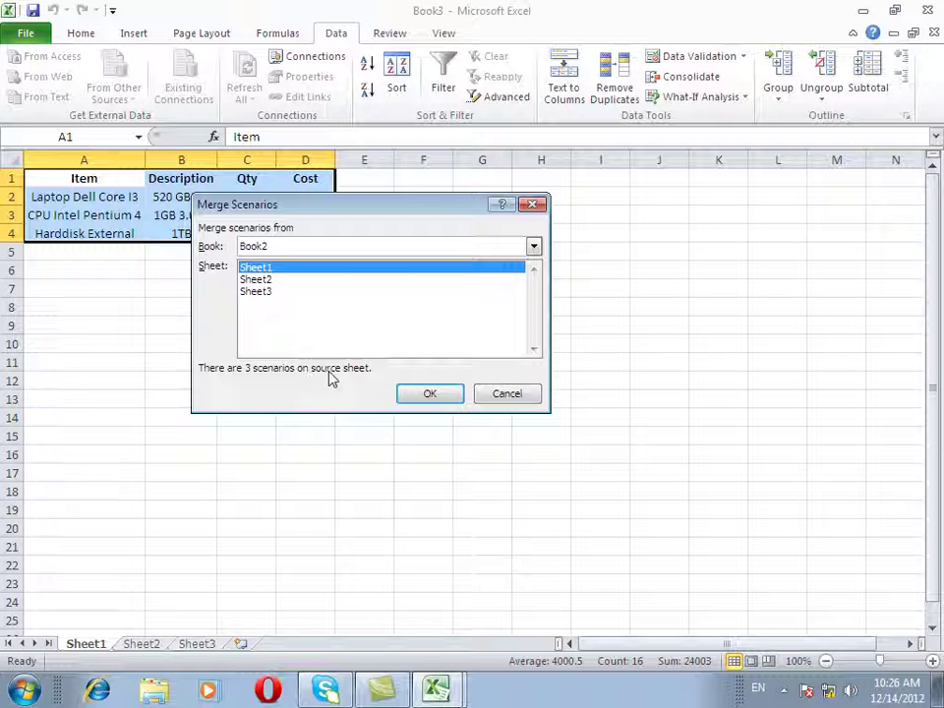
{"action": "left_click", "coordinate": [415, 396]}
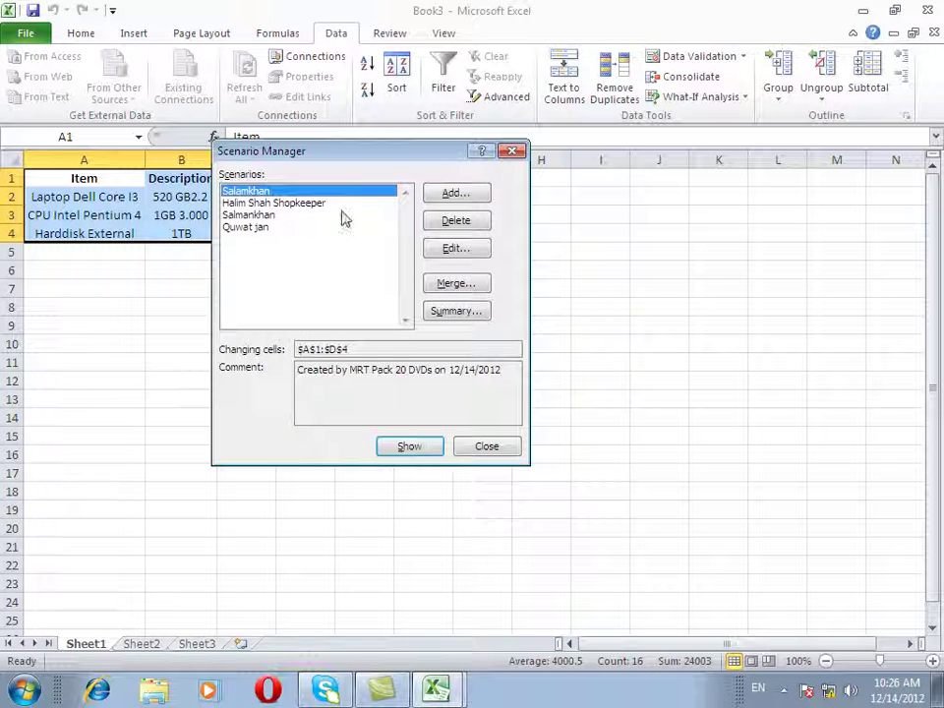
Step: Generate a Scenario Summary report with A9 as the result cell
{"action": "left_click", "coordinate": [441, 314]}
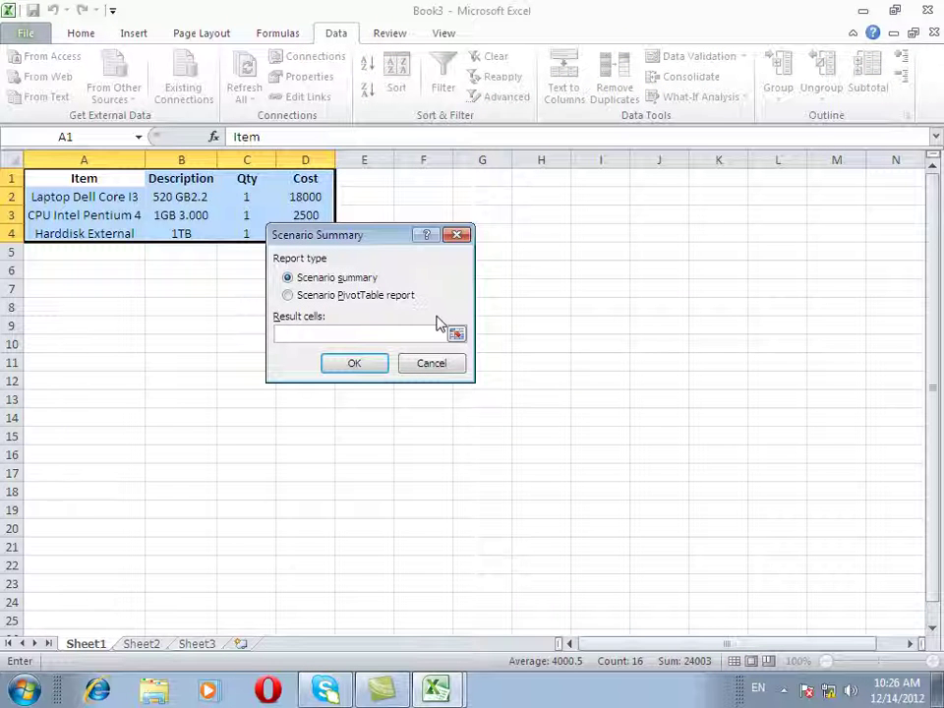
{"action": "left_click", "coordinate": [60, 326]}
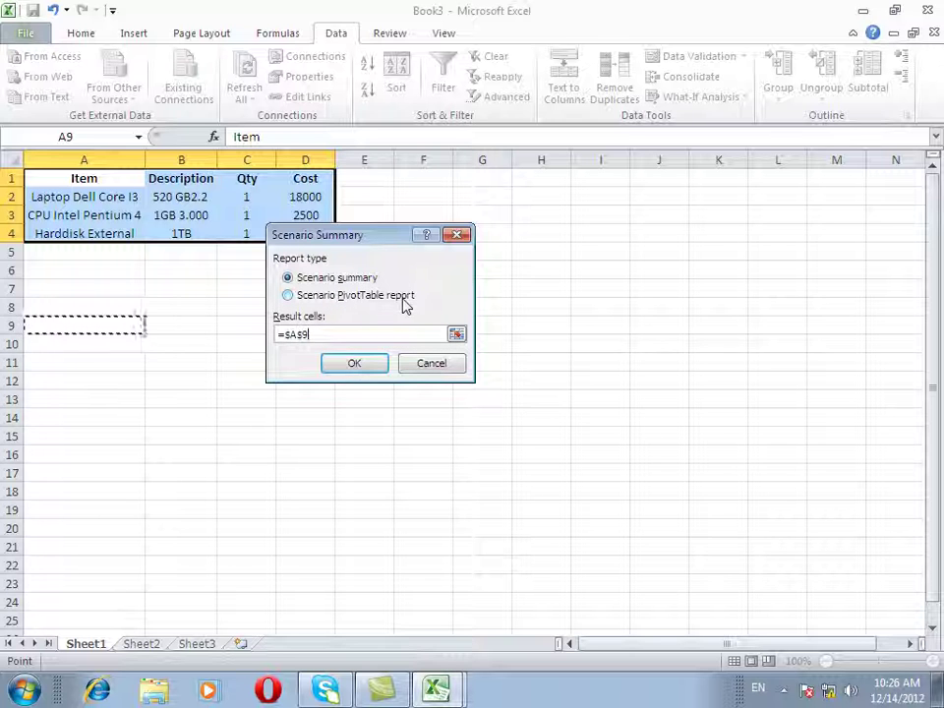
{"action": "left_click", "coordinate": [345, 366]}
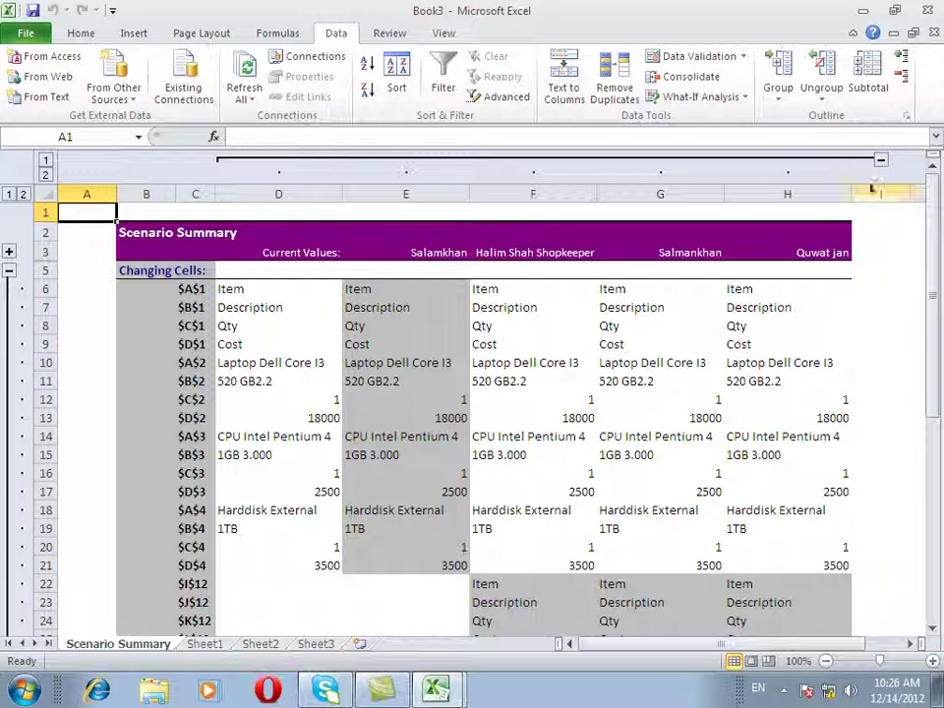
{"action": "left_click", "coordinate": [694, 97]}
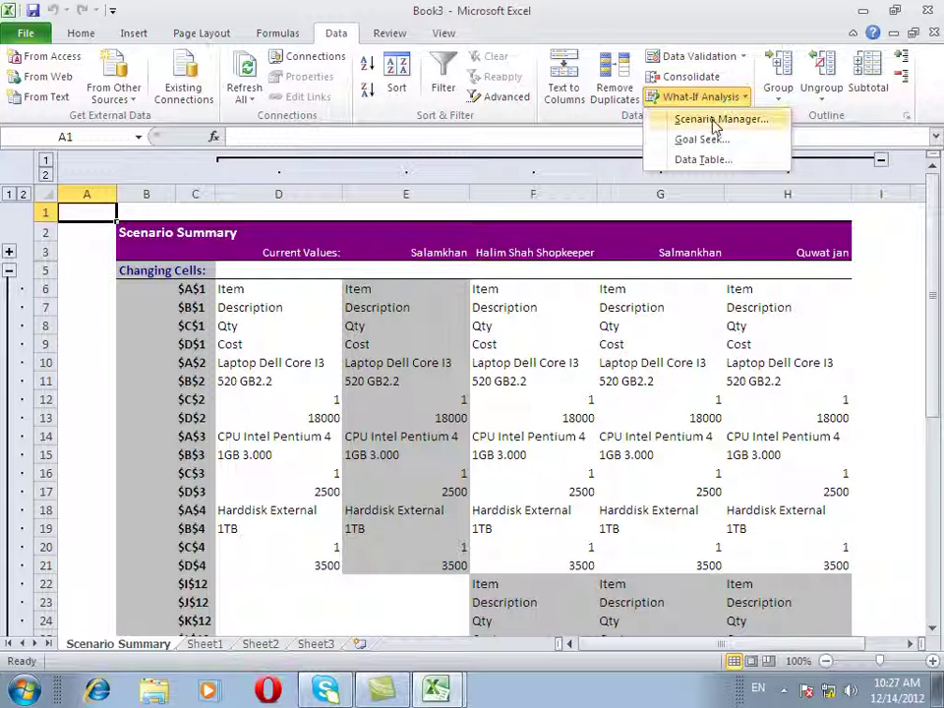